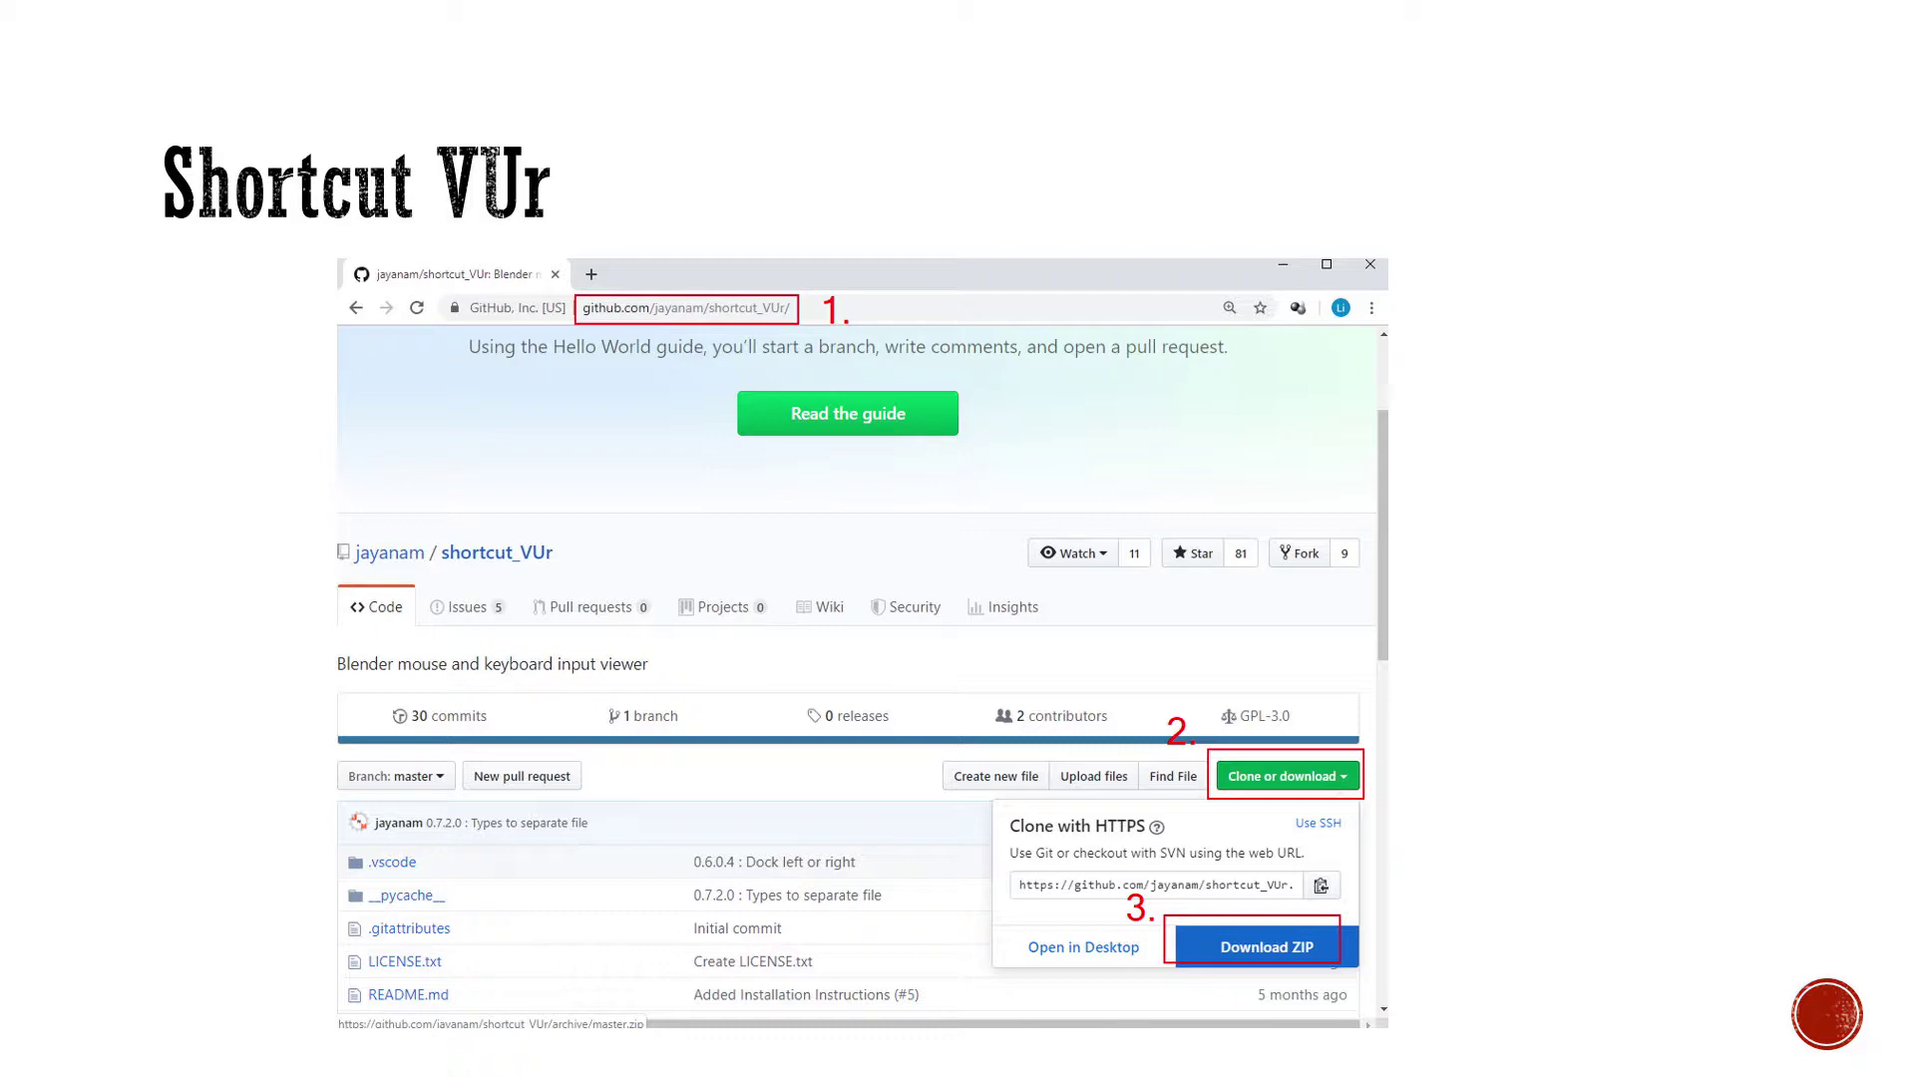
# Step: Advance the slideshow to the 'Downloaded zip files' slide
pyautogui.press('Right')
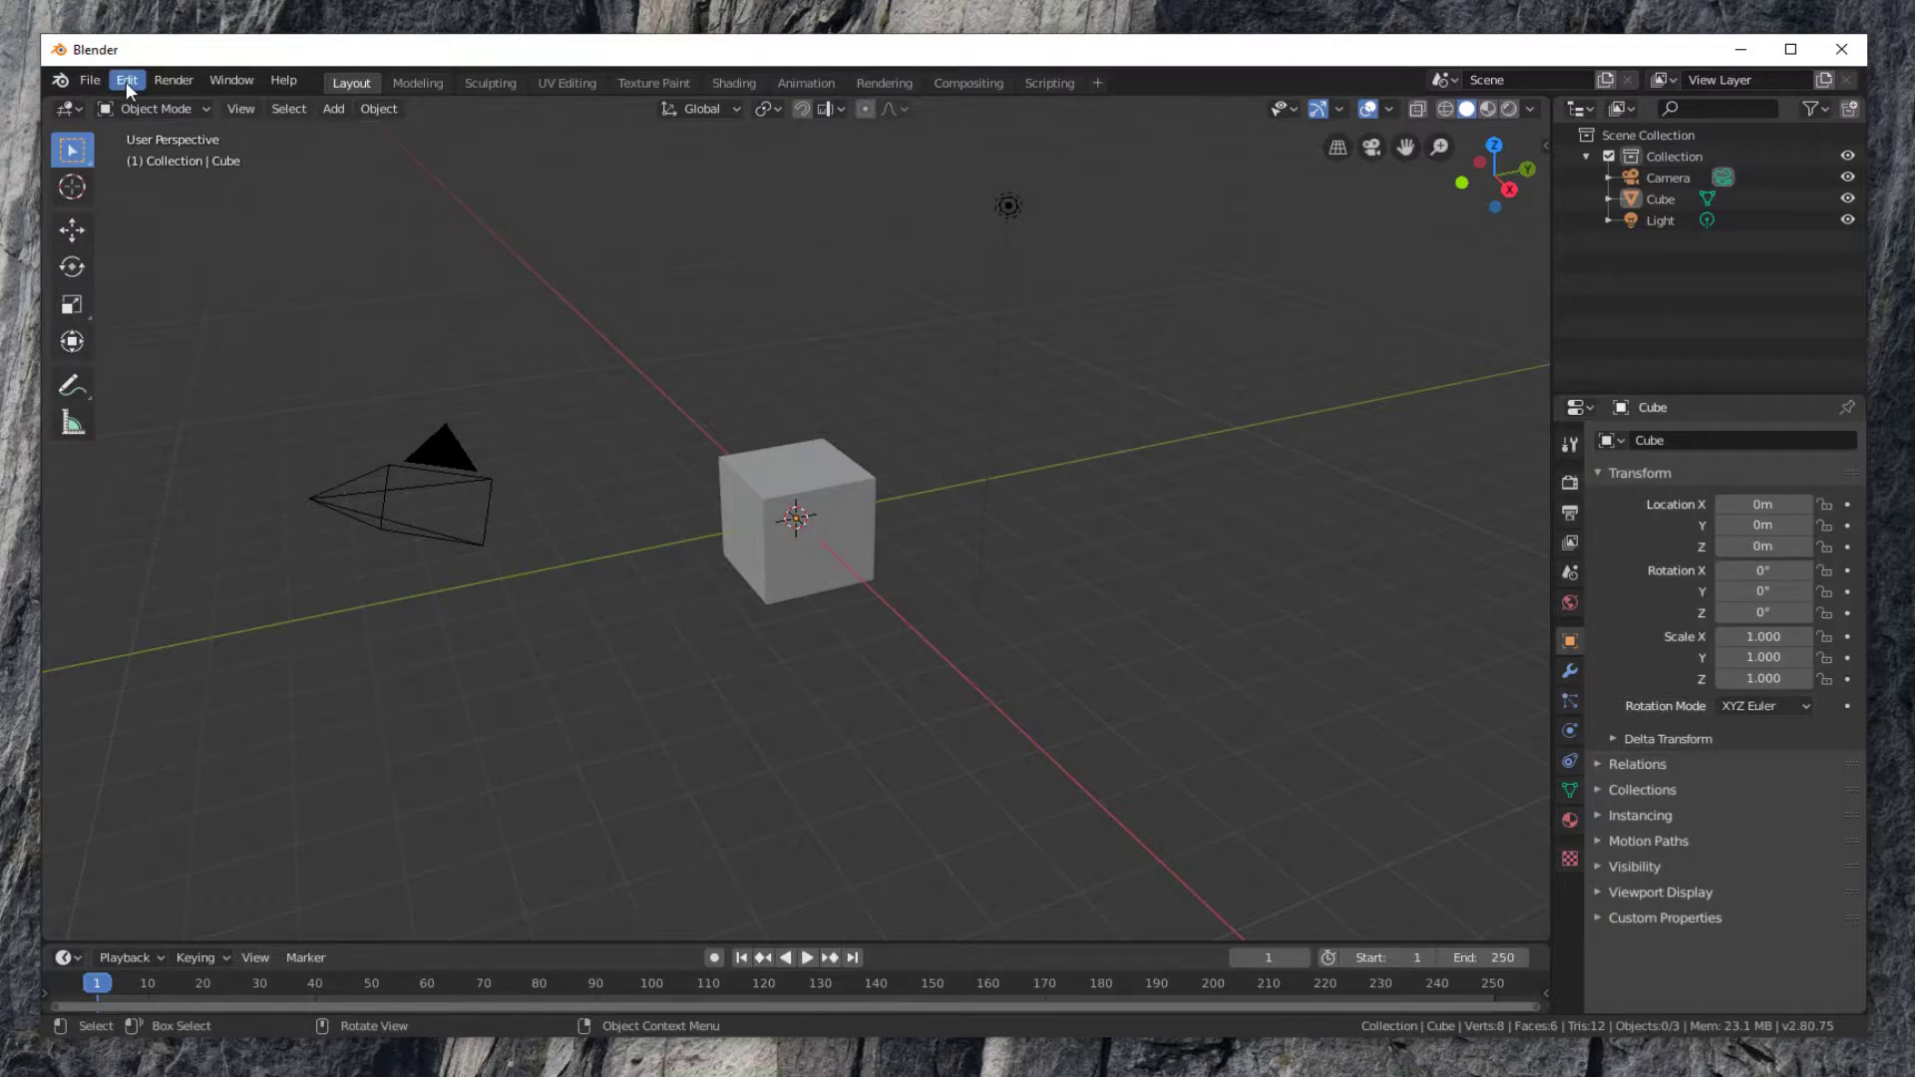
# Step: Install screencastkeys.zip from c:\temp as an add-on through Preferences > Add-ons
pyautogui.click(126, 82)
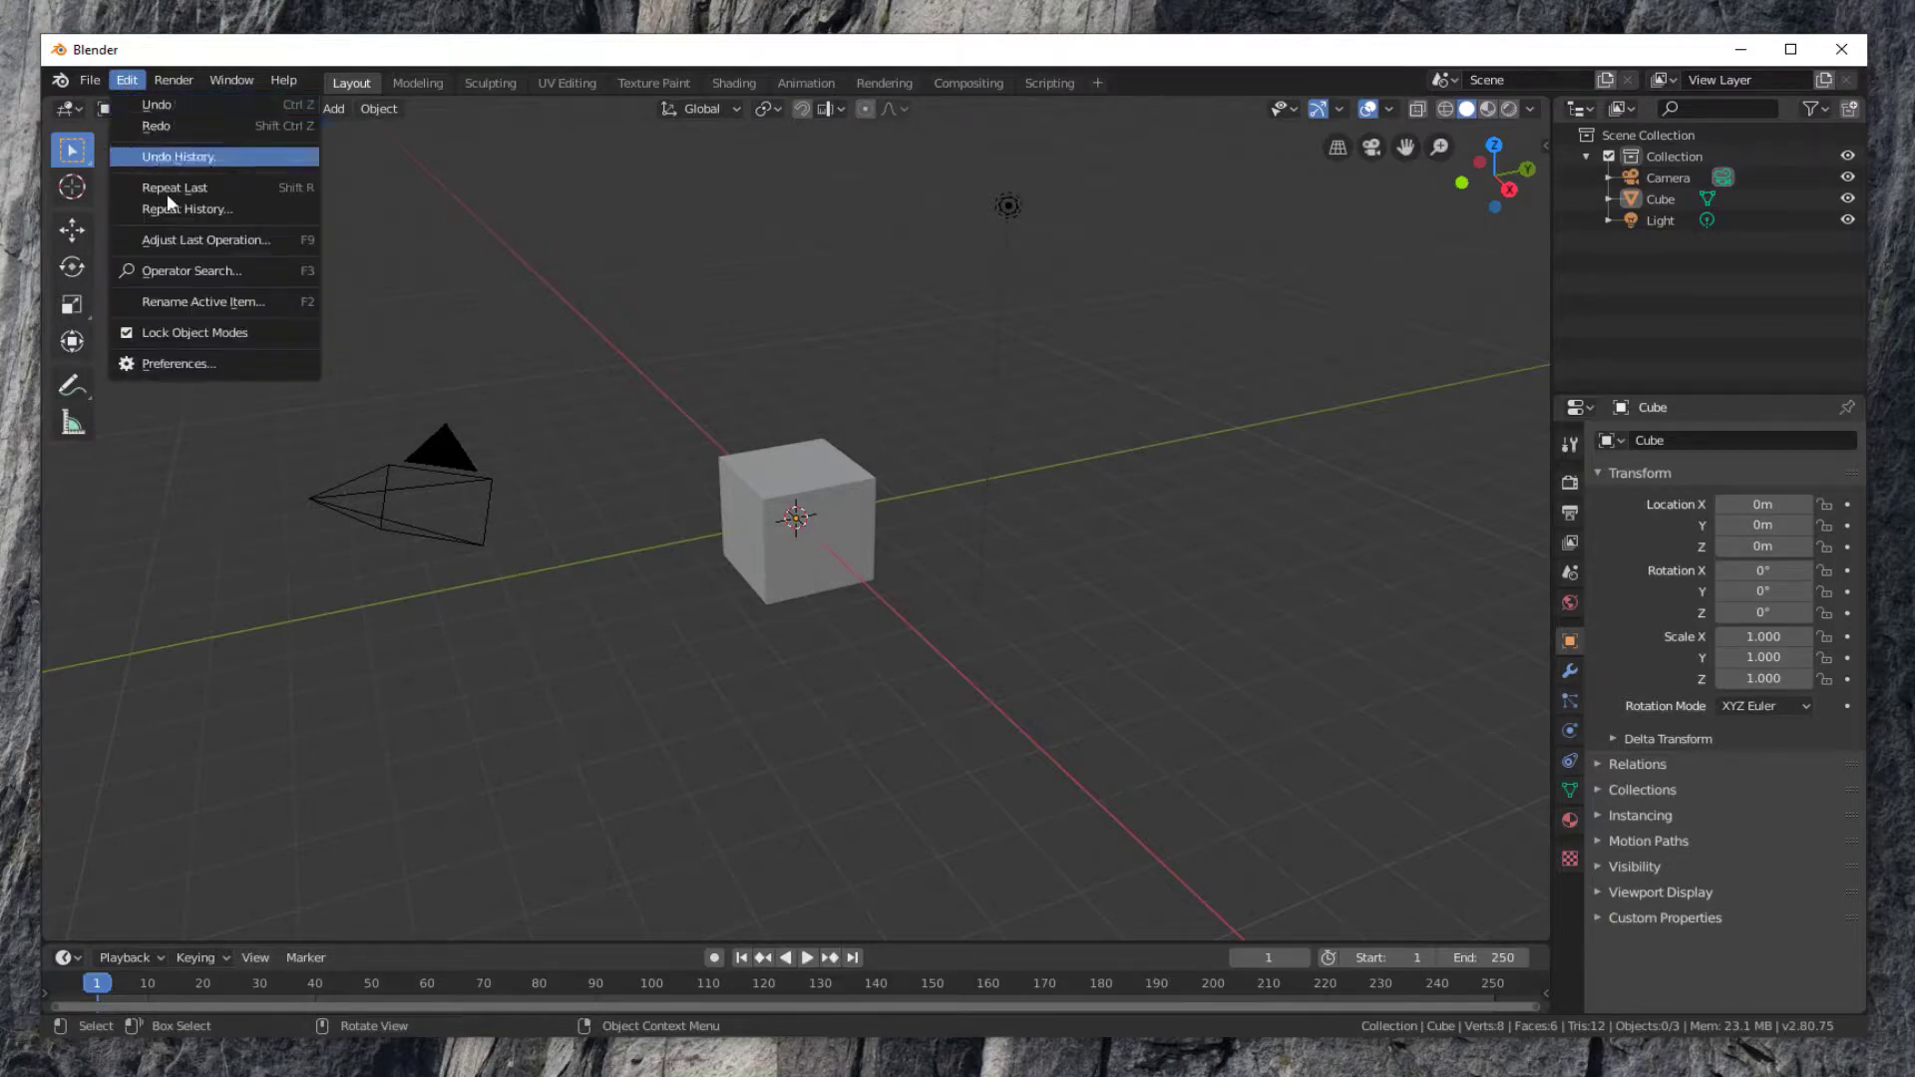
pyautogui.click(200, 365)
pyautogui.moveTo(329, 104); pyautogui.dragTo(658, 227)
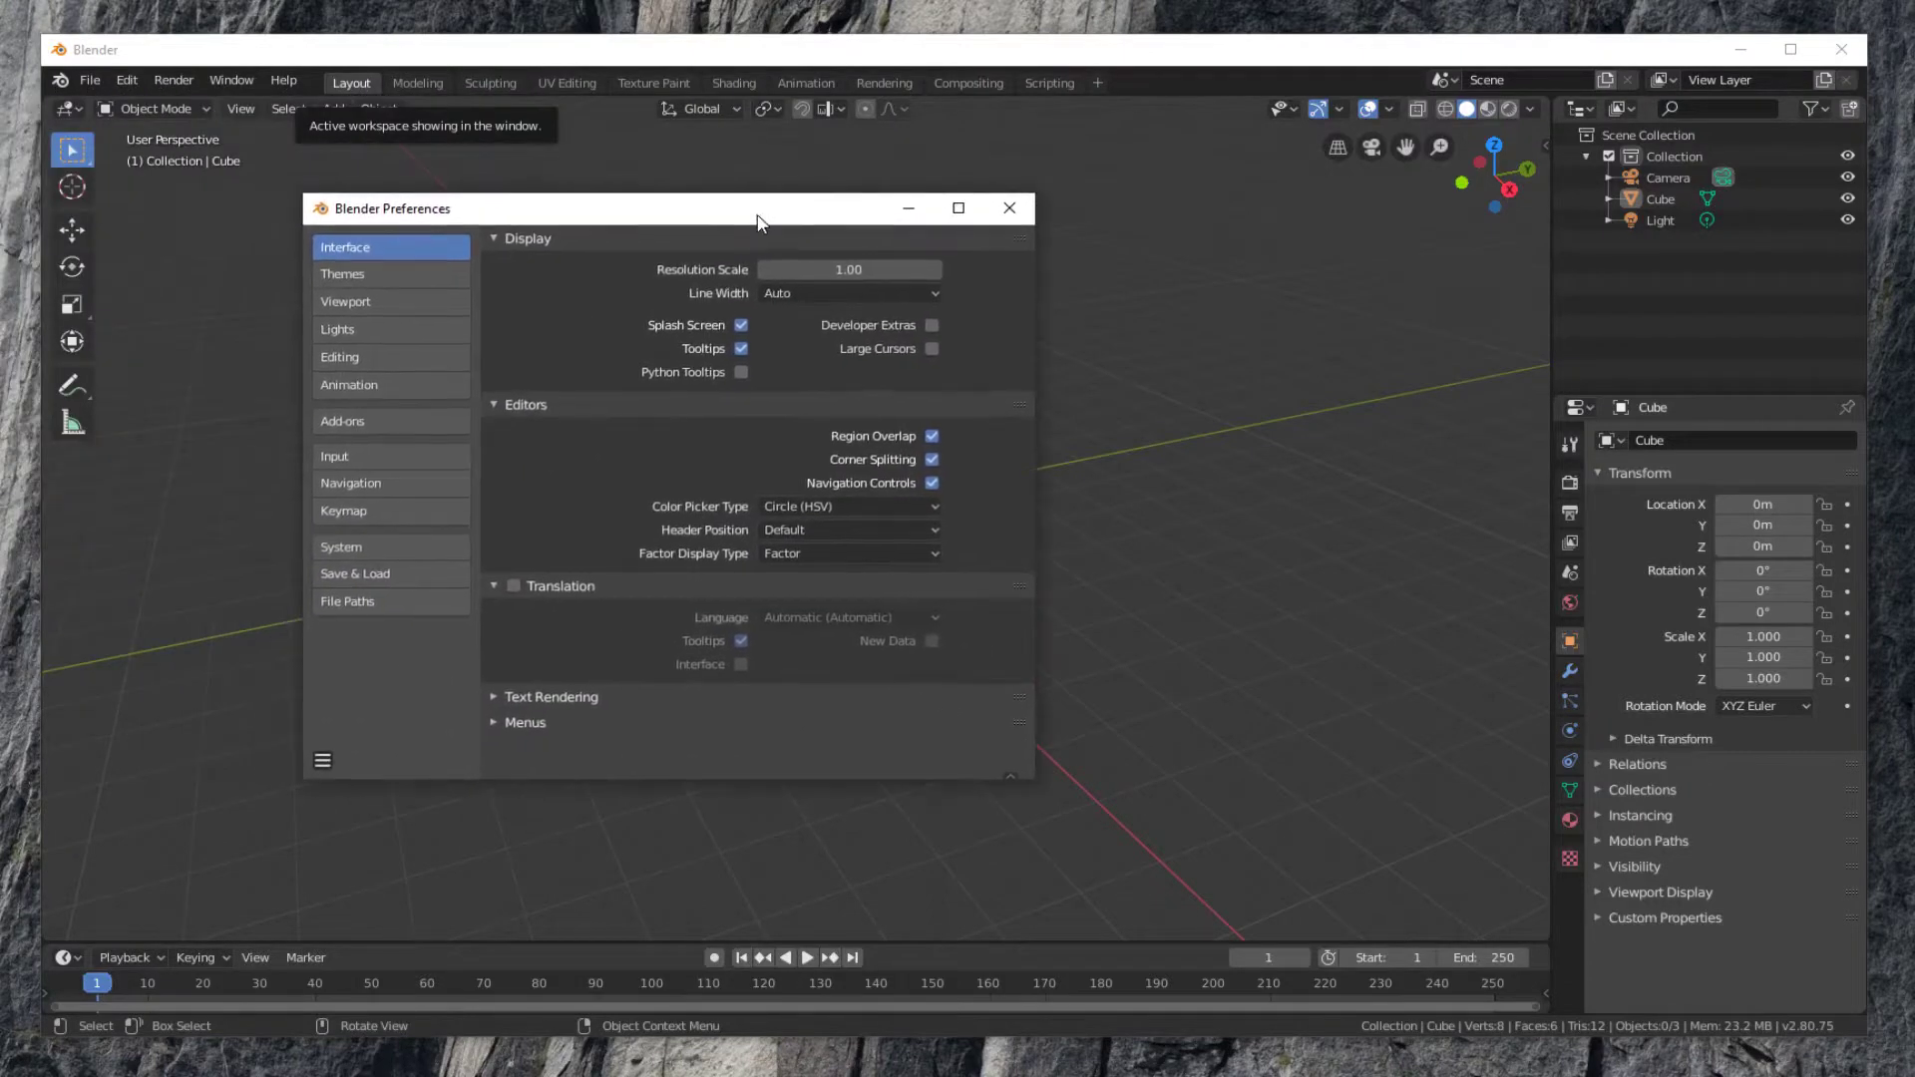
pyautogui.click(390, 422)
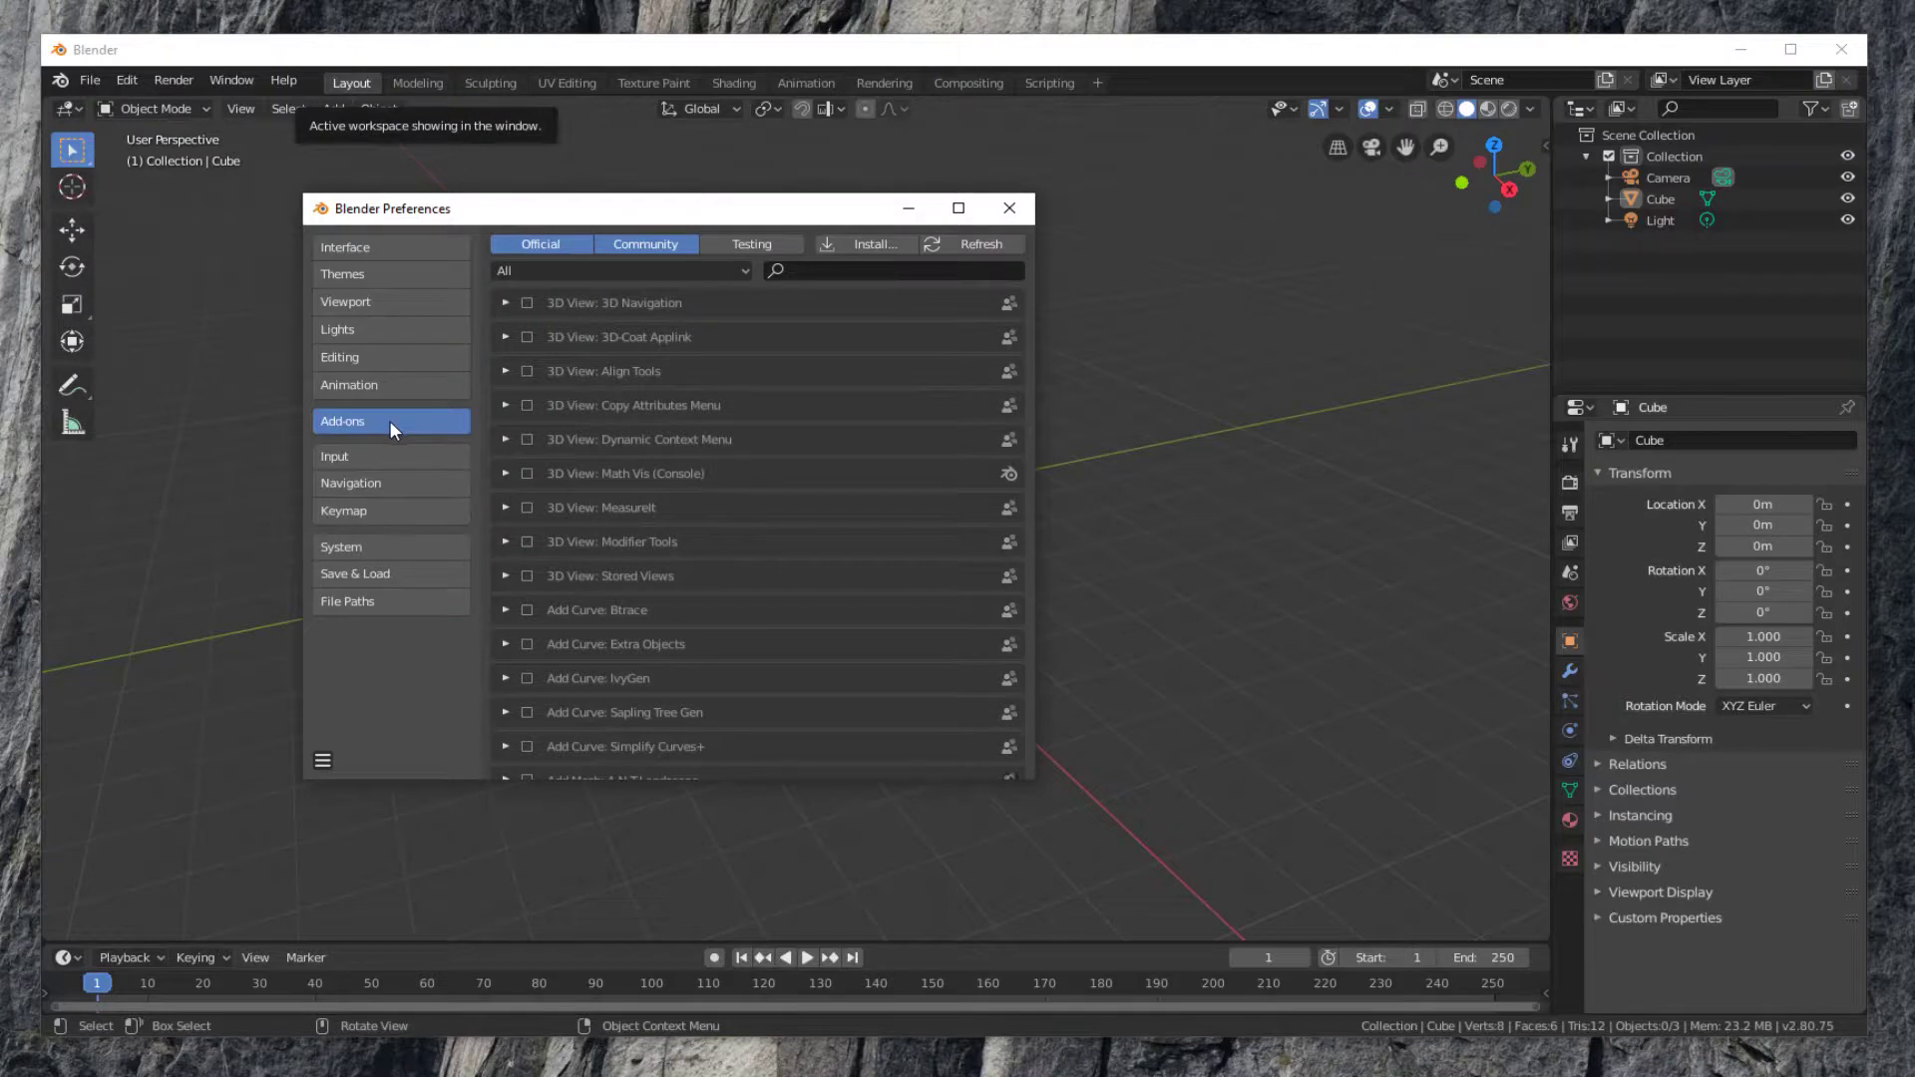
pyautogui.click(874, 246)
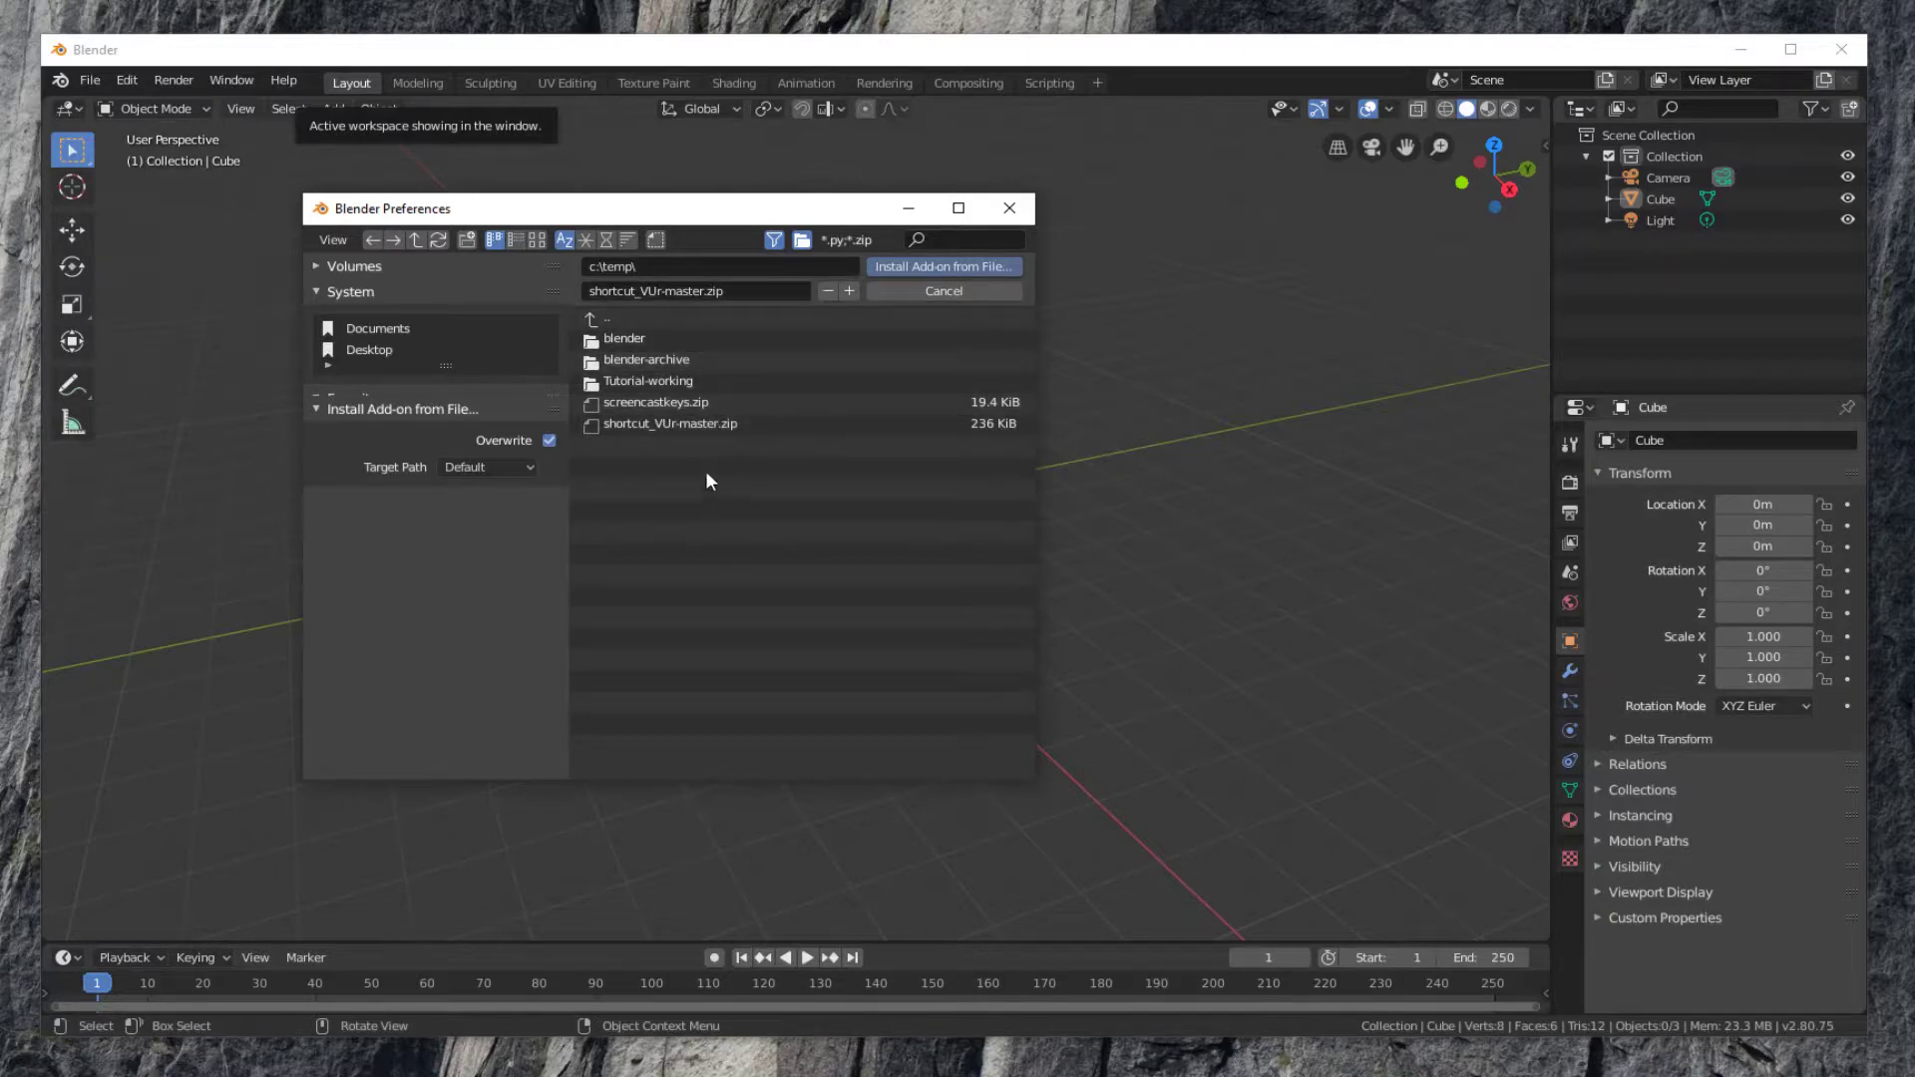
pyautogui.click(728, 404)
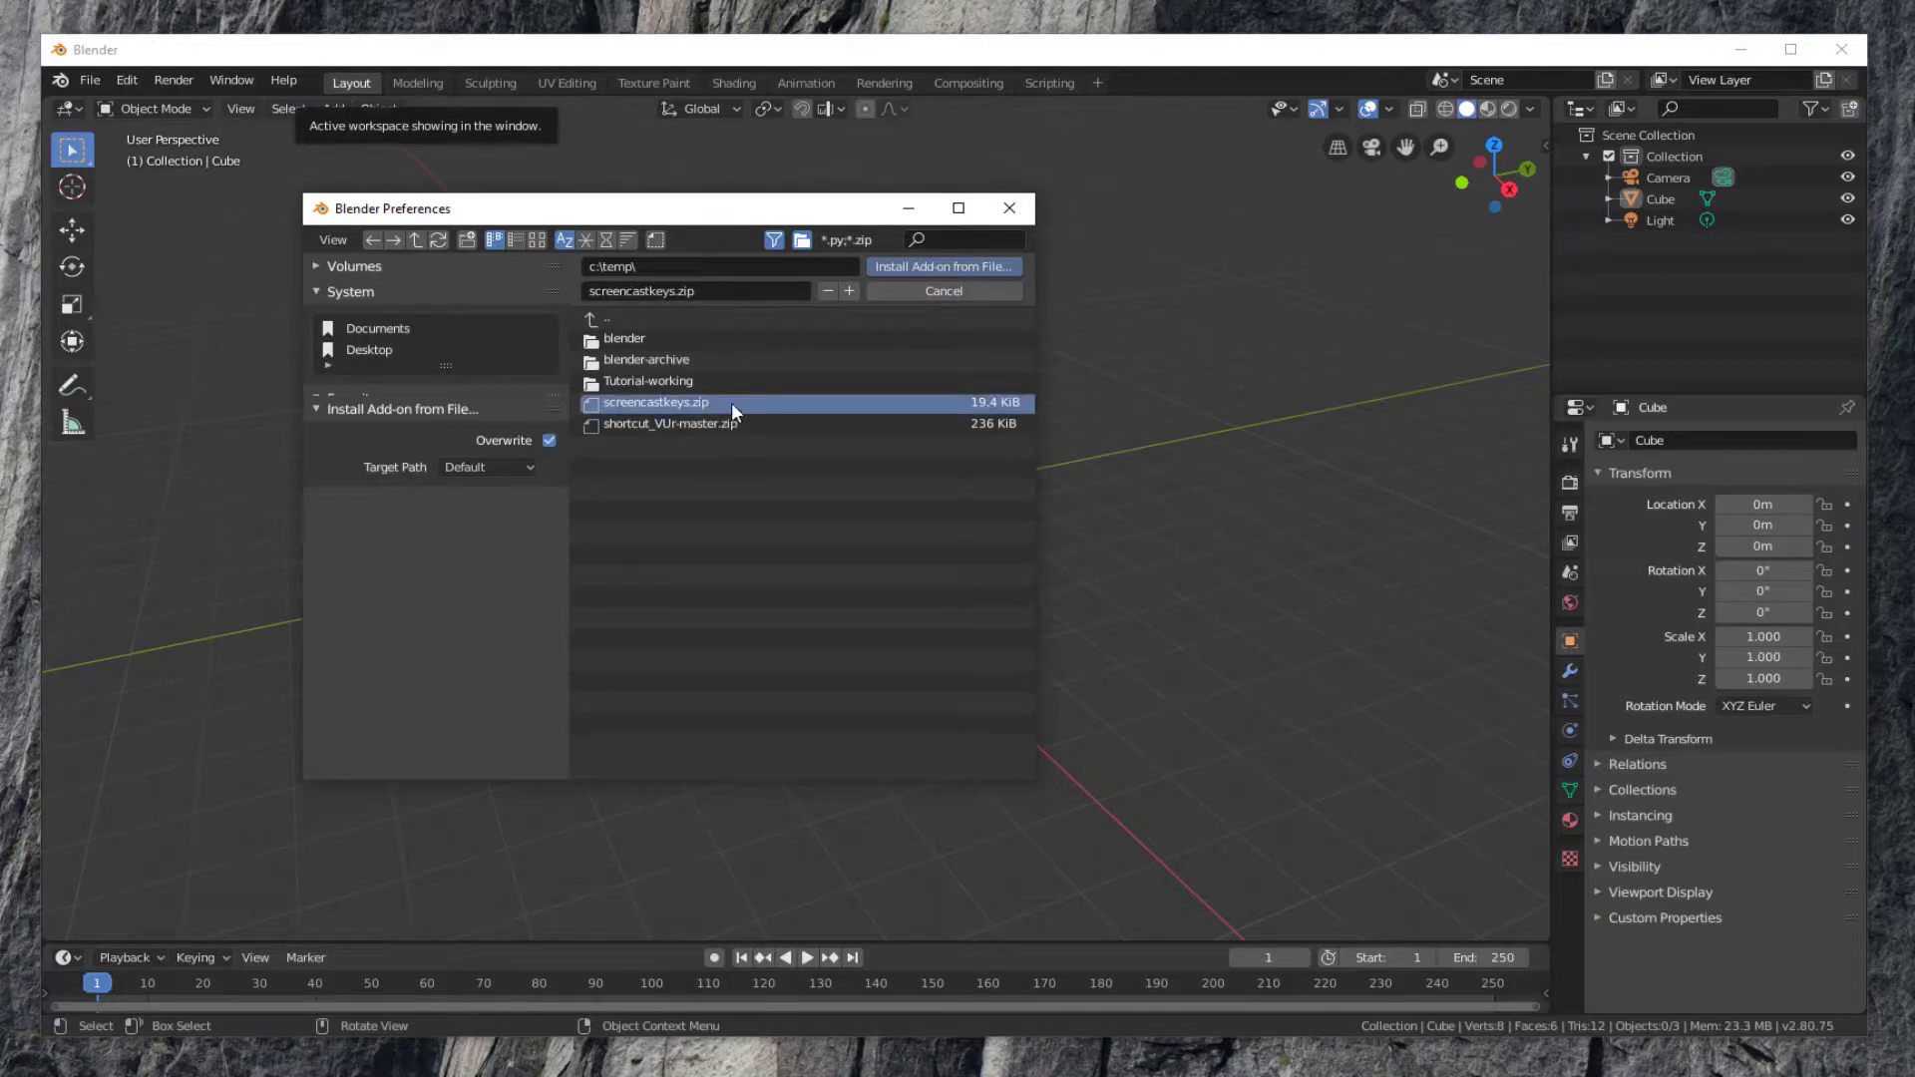
pyautogui.click(895, 267)
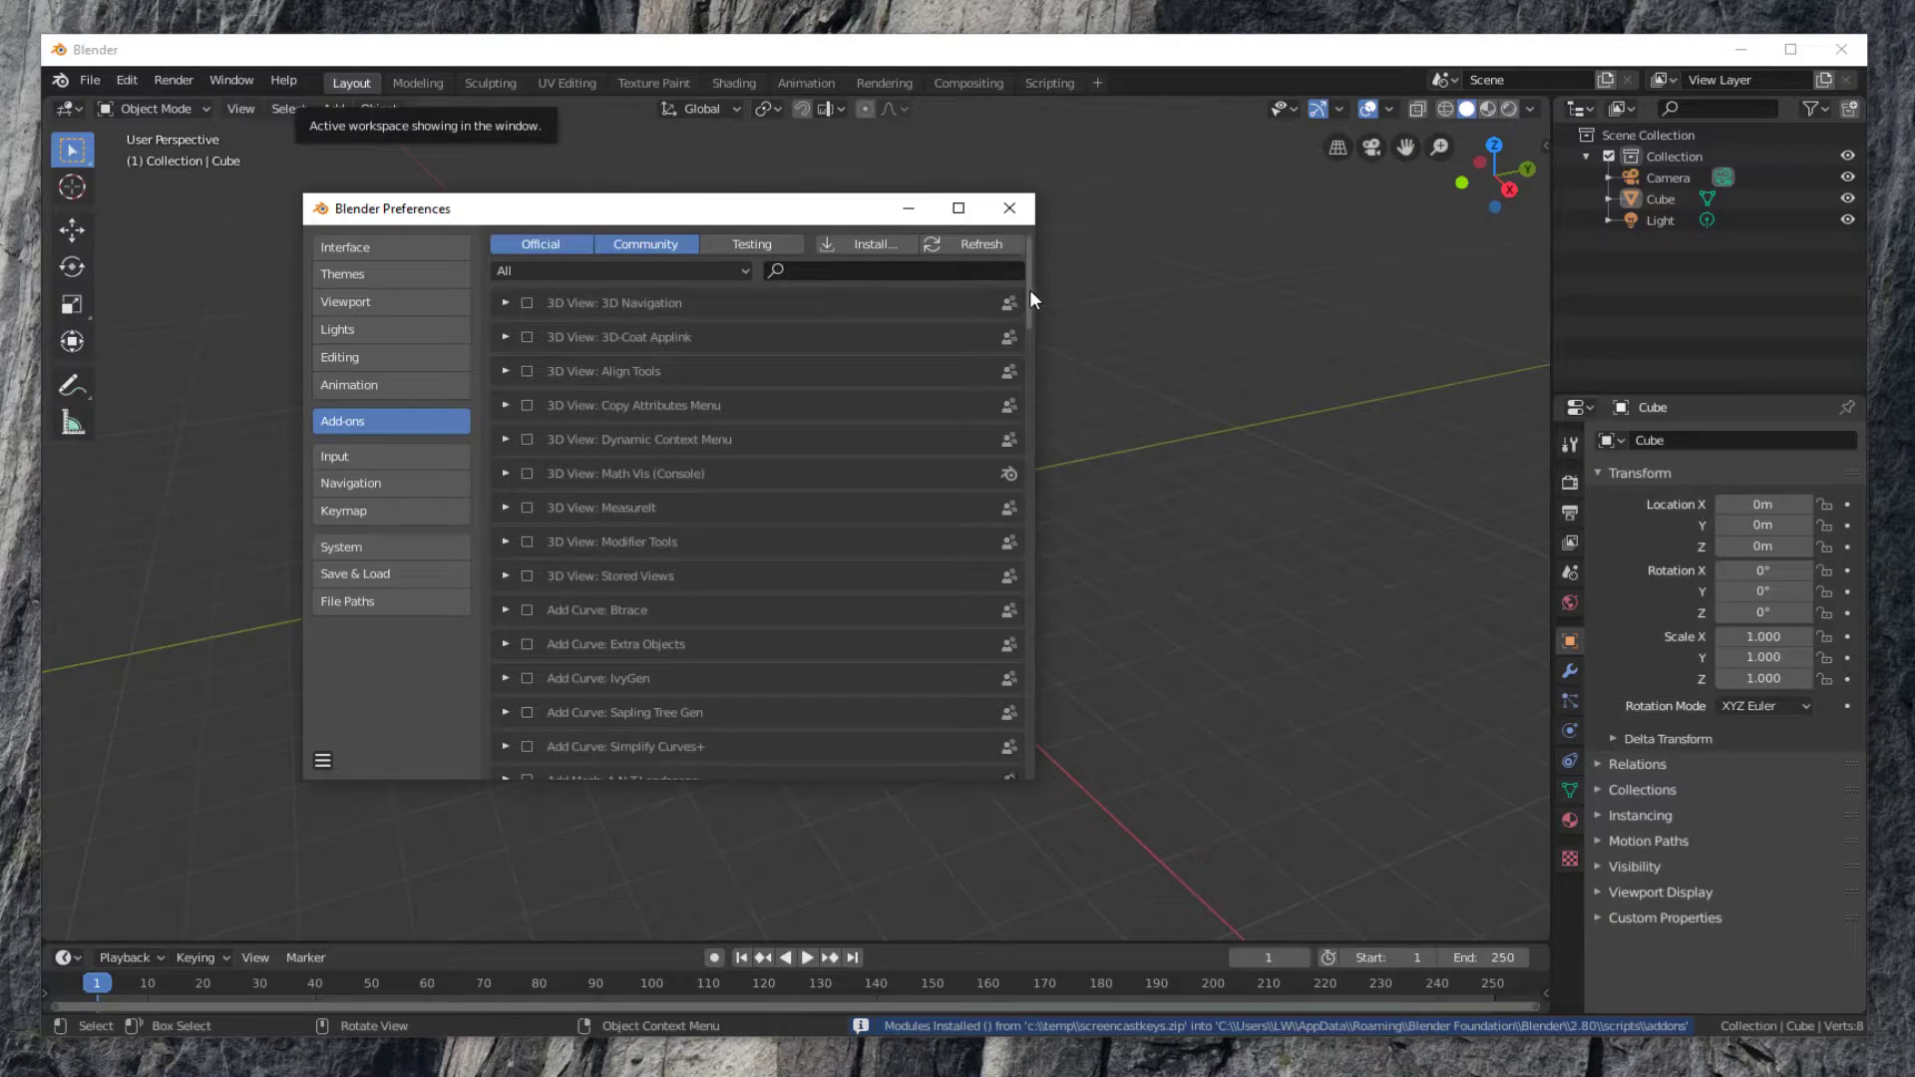
# Step: Tick System: Screencast Keys in the add-ons list to enable it
pyautogui.moveTo(1029, 289); pyautogui.dragTo(1013, 756)
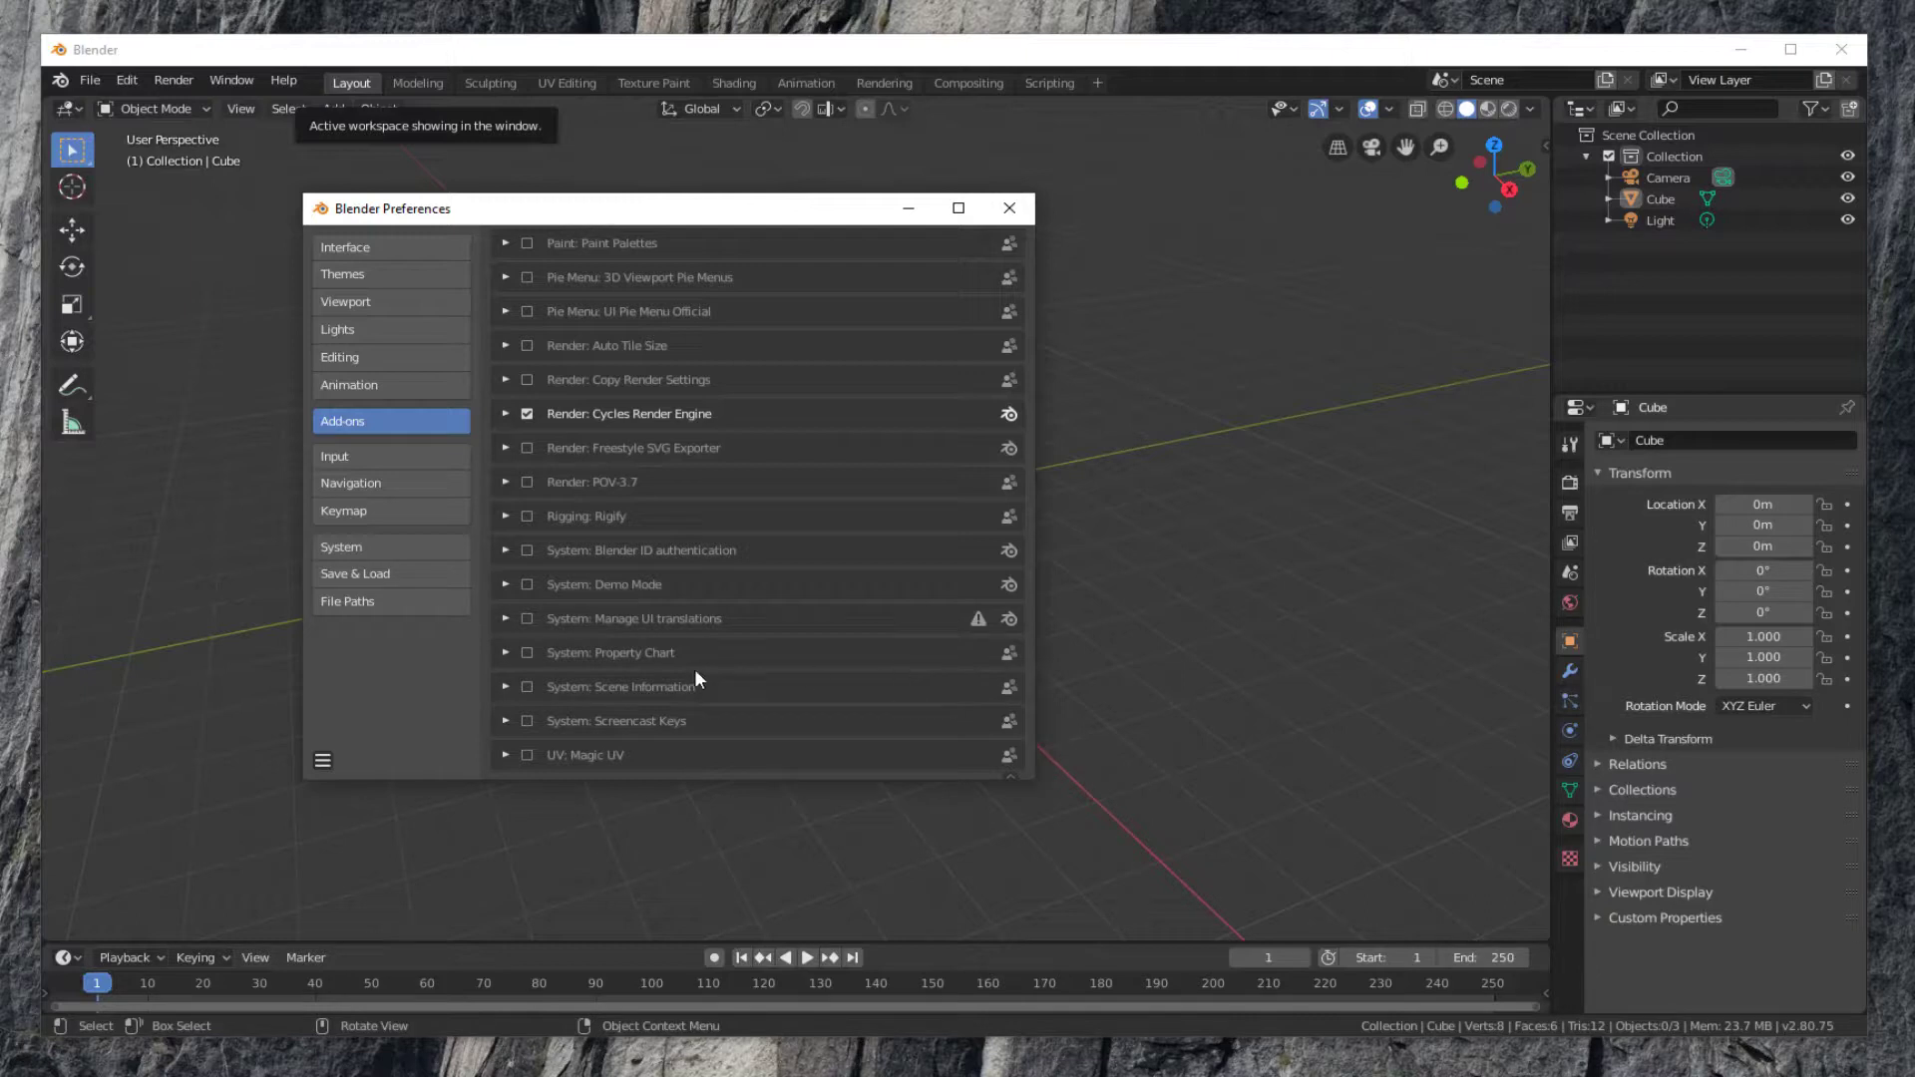
pyautogui.click(526, 721)
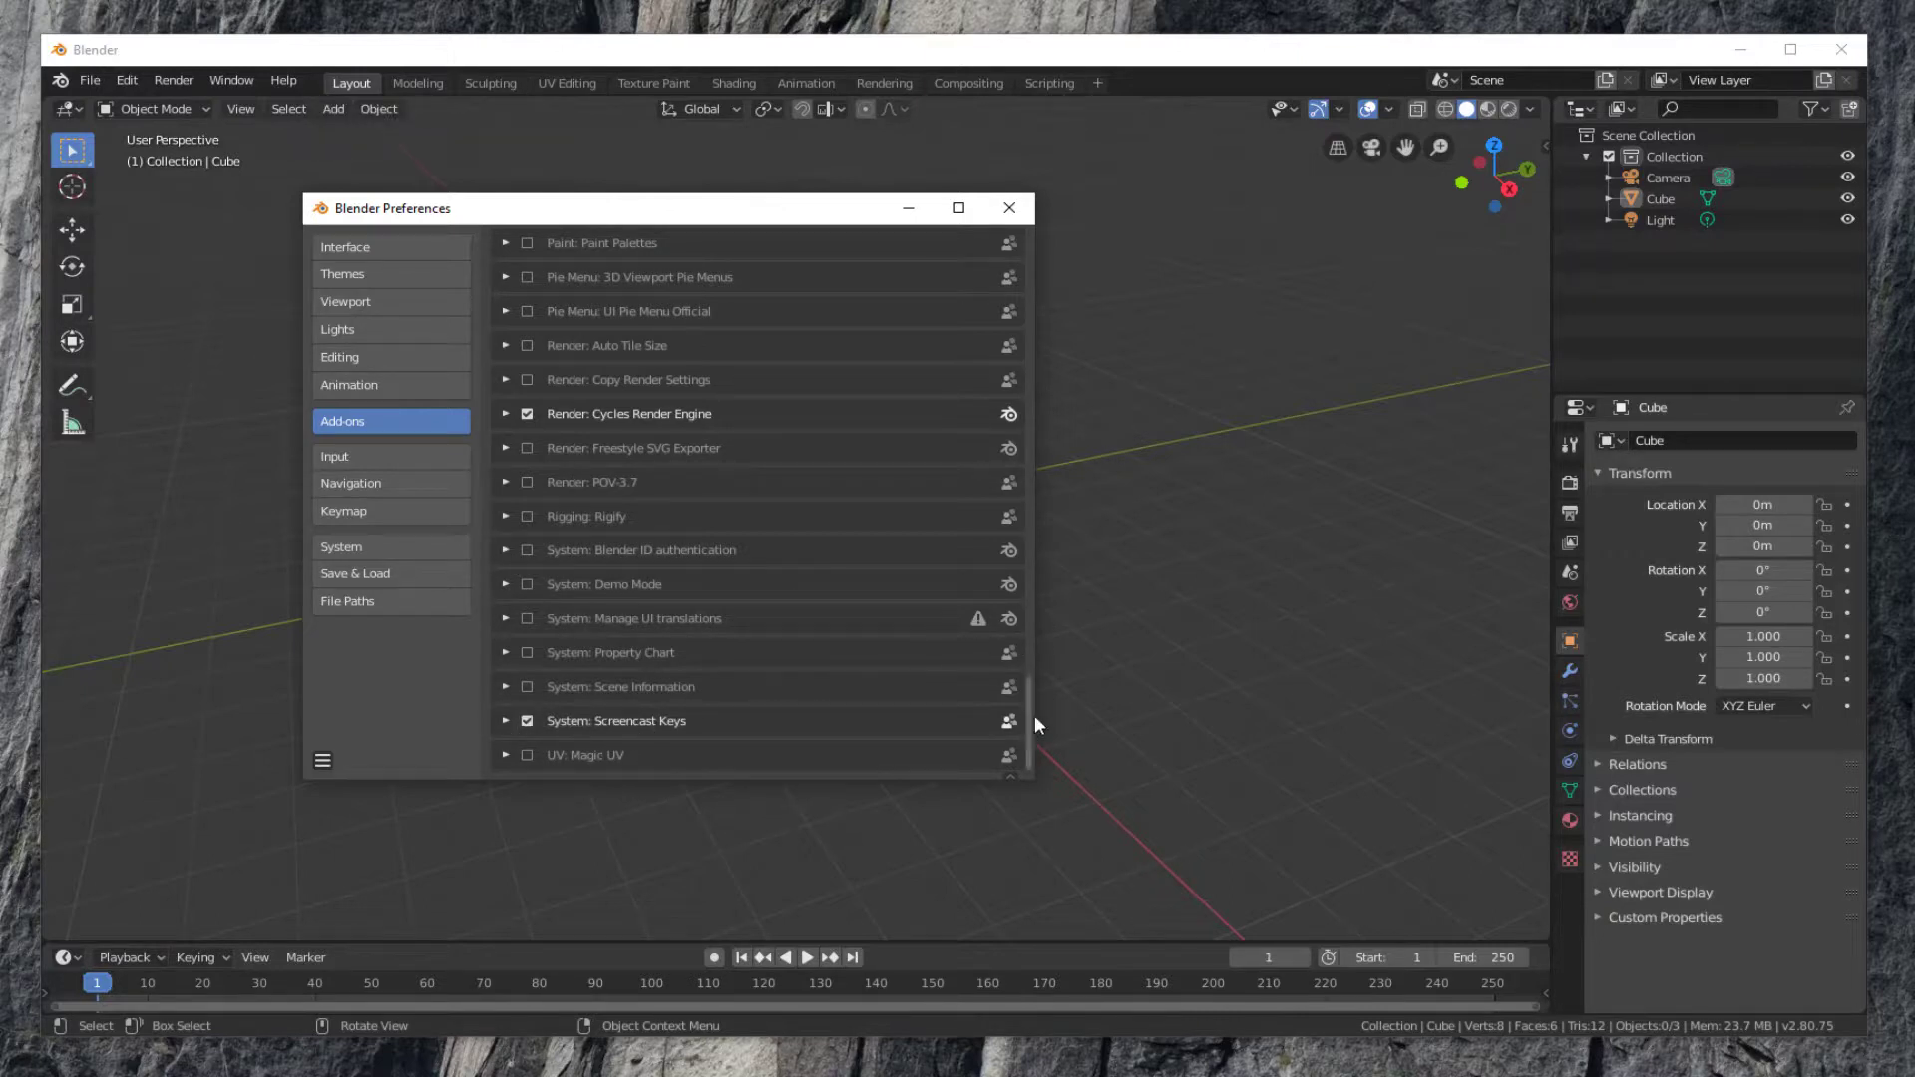
pyautogui.moveTo(1027, 728); pyautogui.dragTo(1038, 265)
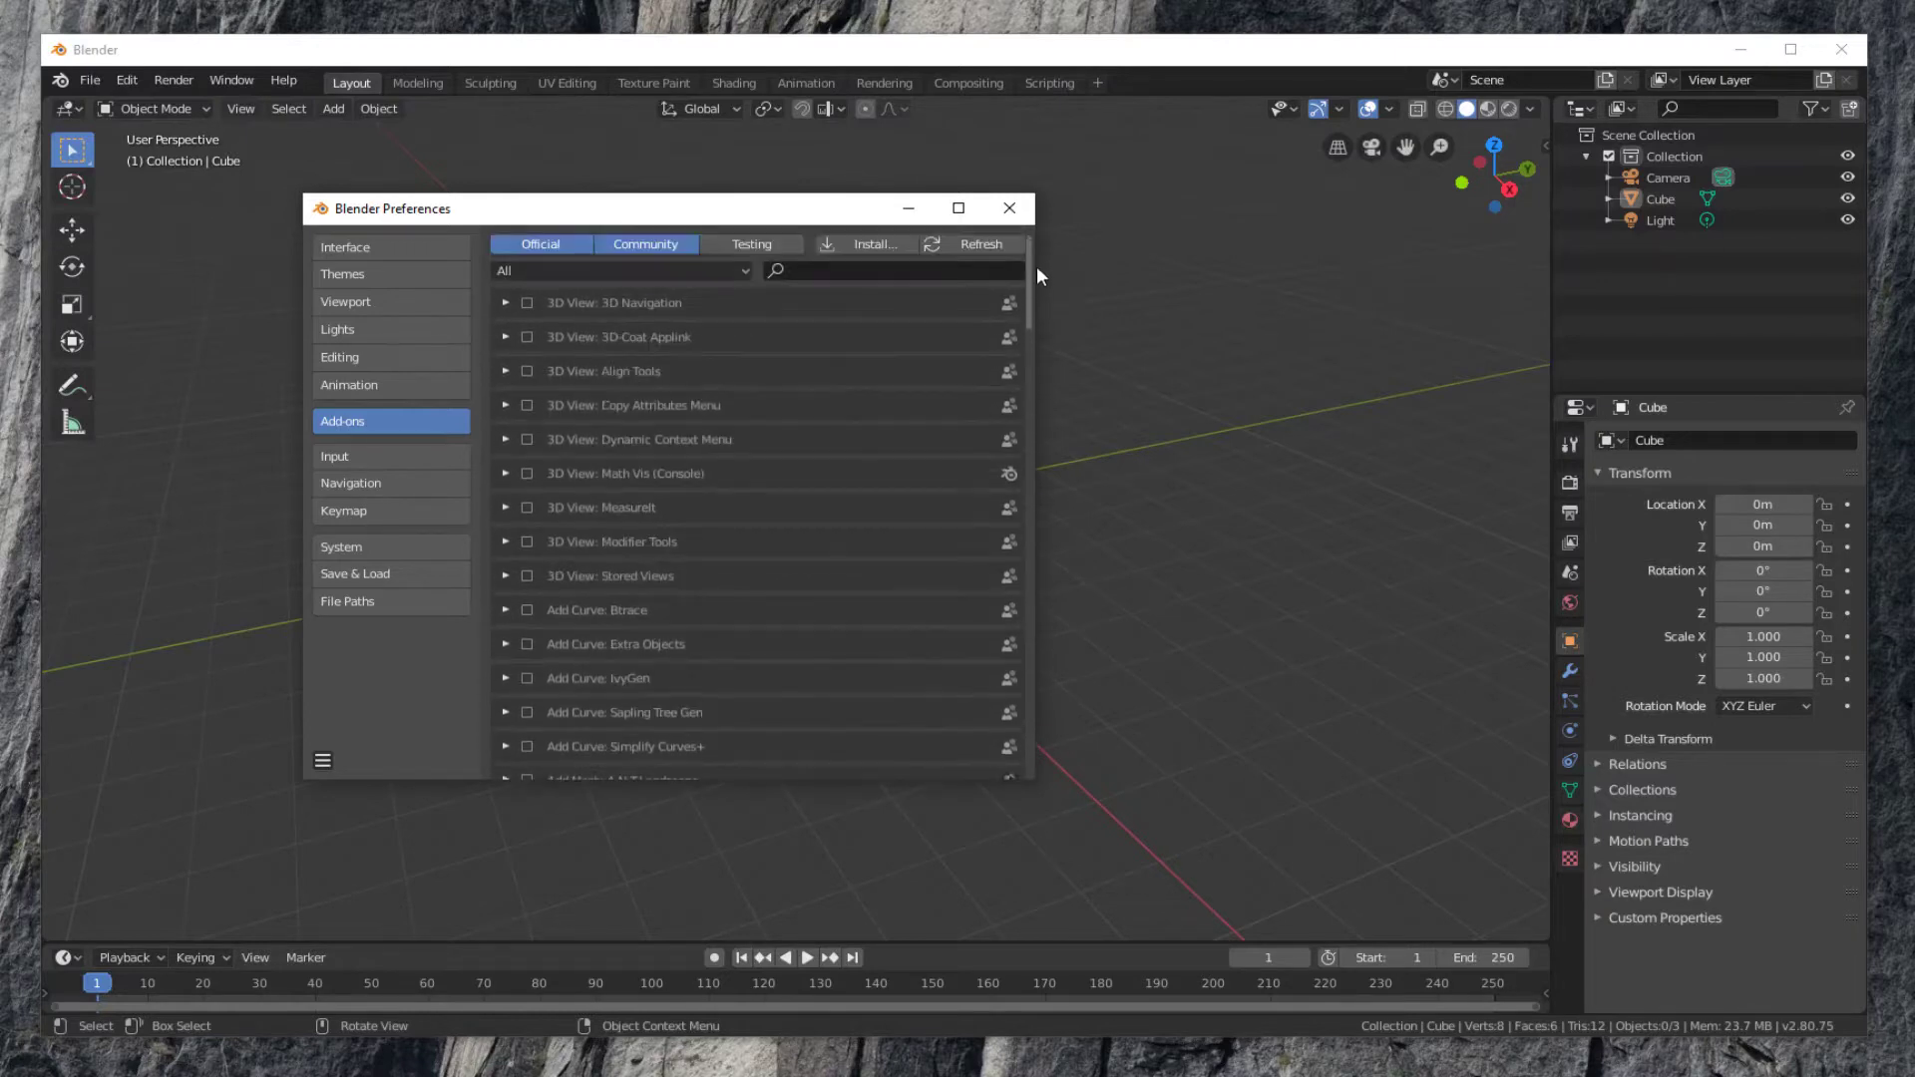
# Step: Install shortcut_VUr-master.zip as an add-on from file
pyautogui.click(874, 242)
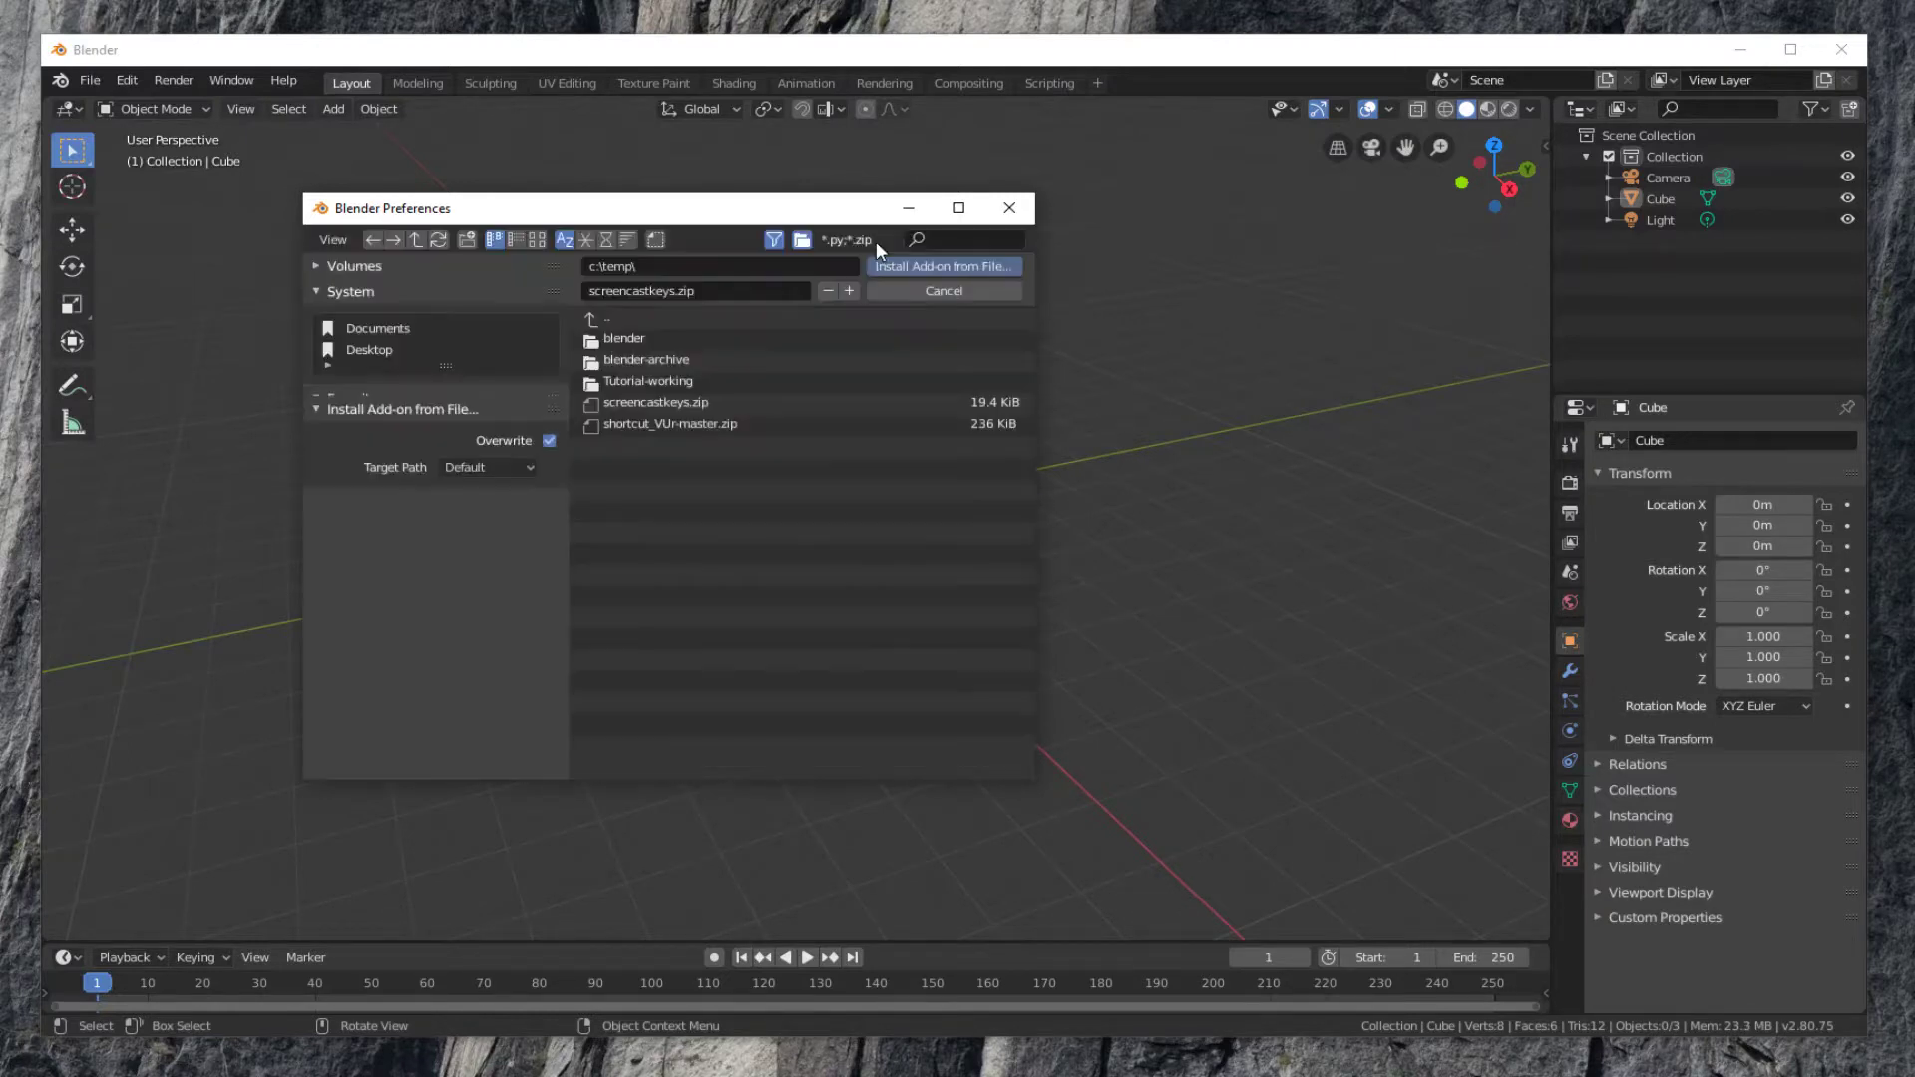
pyautogui.click(602, 423)
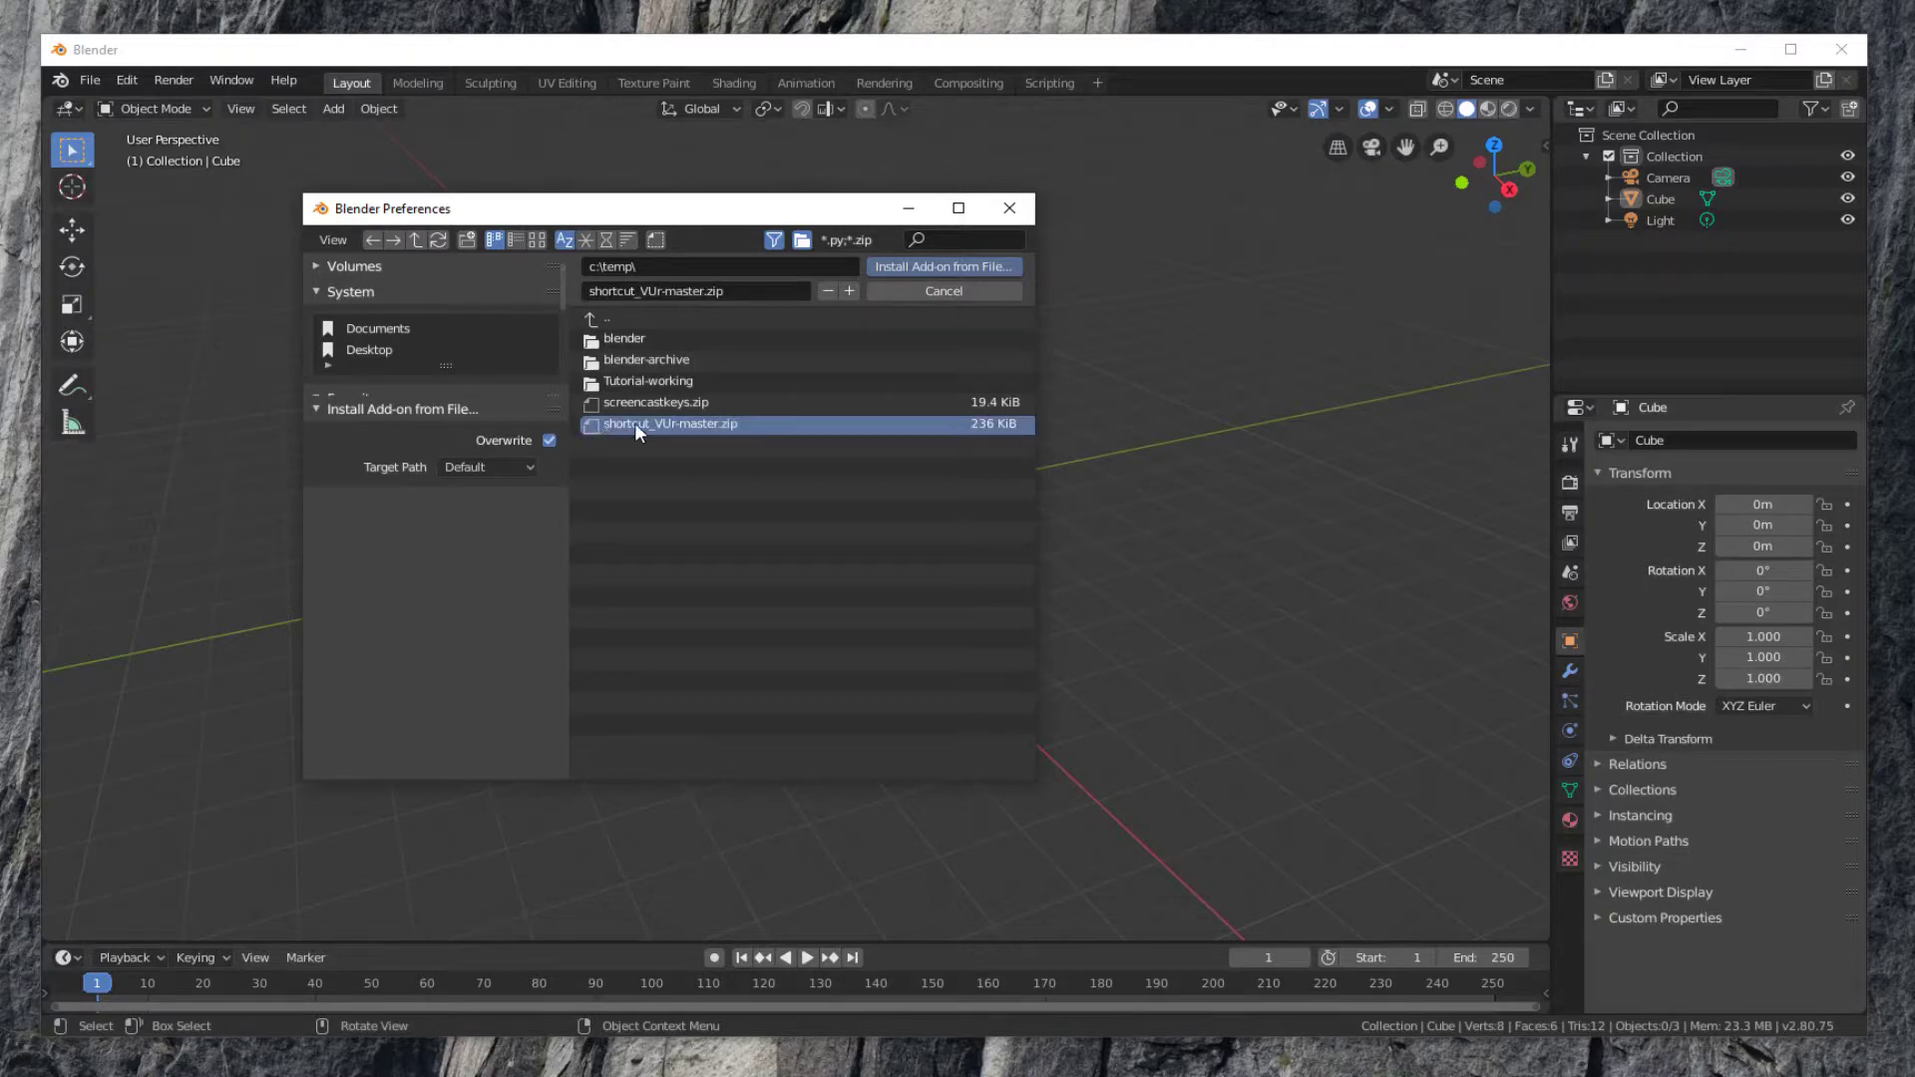
pyautogui.click(888, 265)
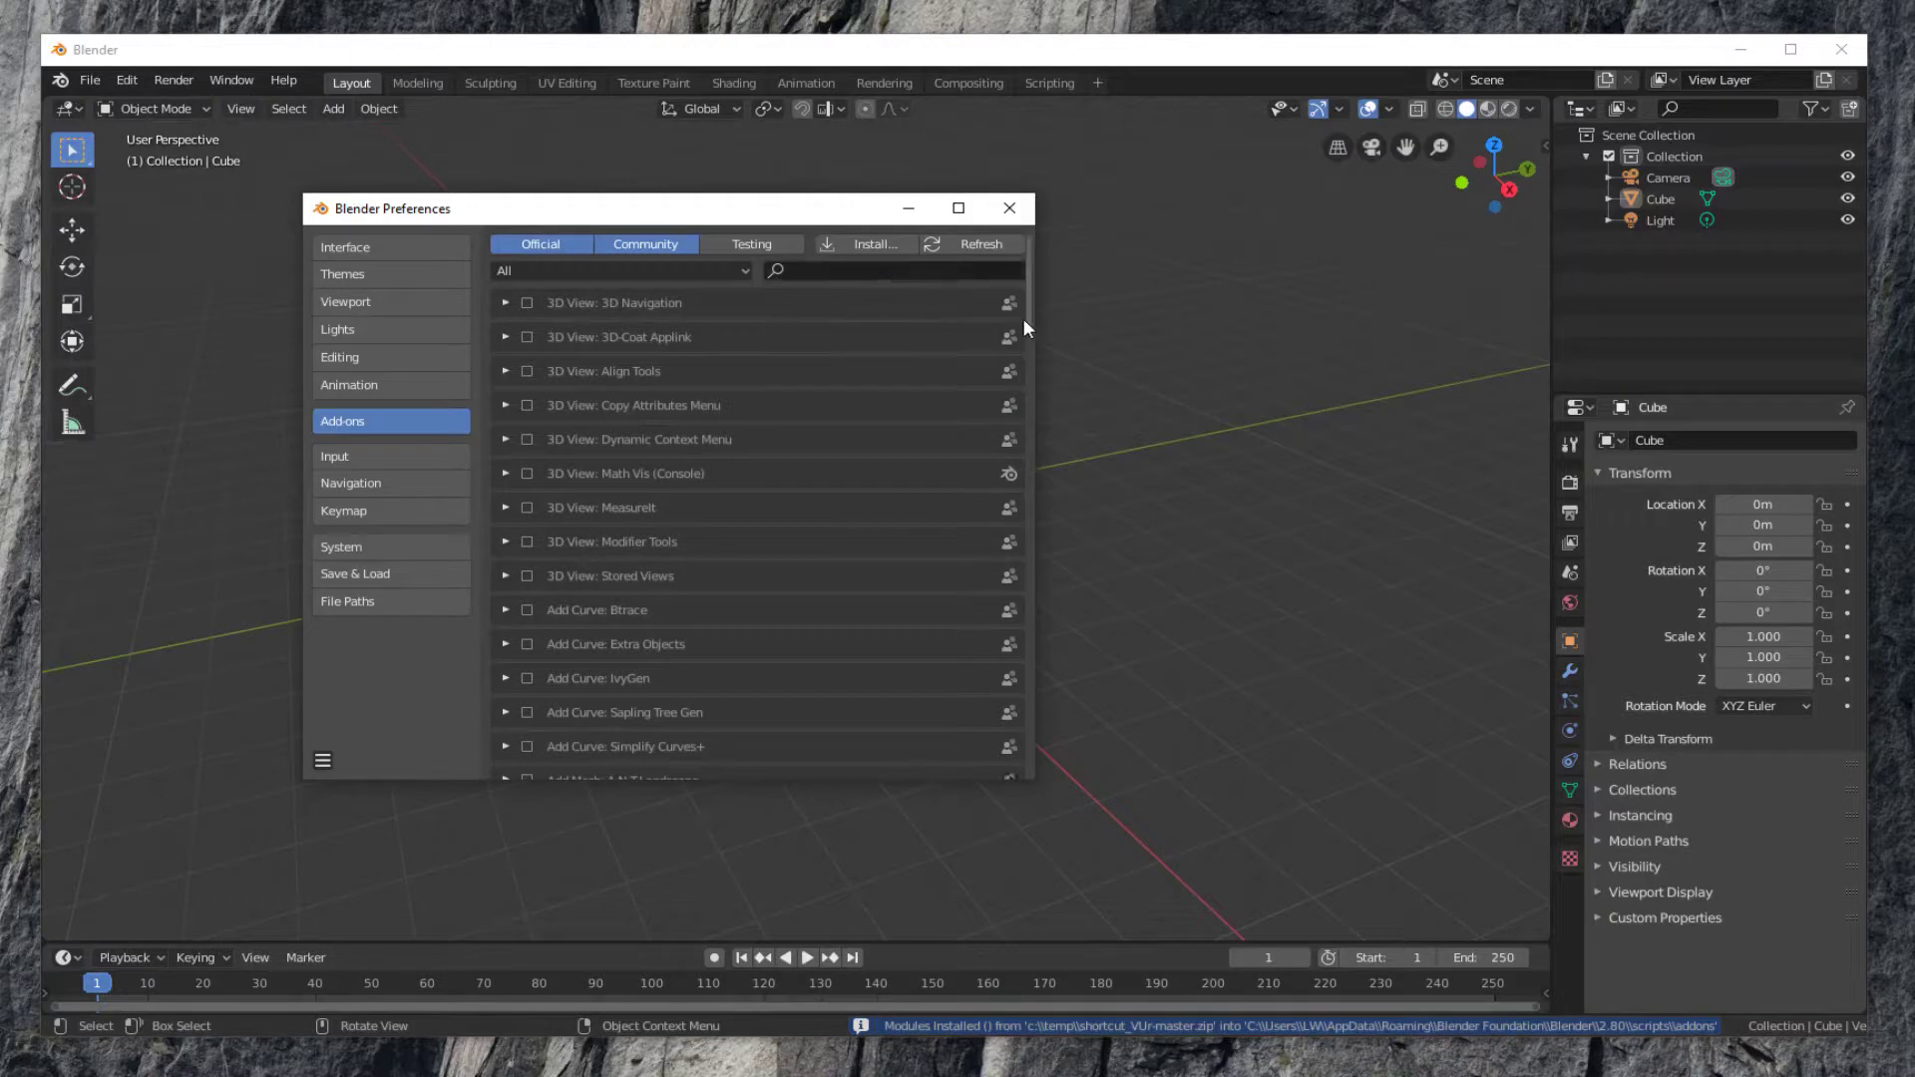
# Step: Enable Object: Shortcut VUr in the add-ons list
pyautogui.moveTo(1032, 295); pyautogui.dragTo(1011, 619)
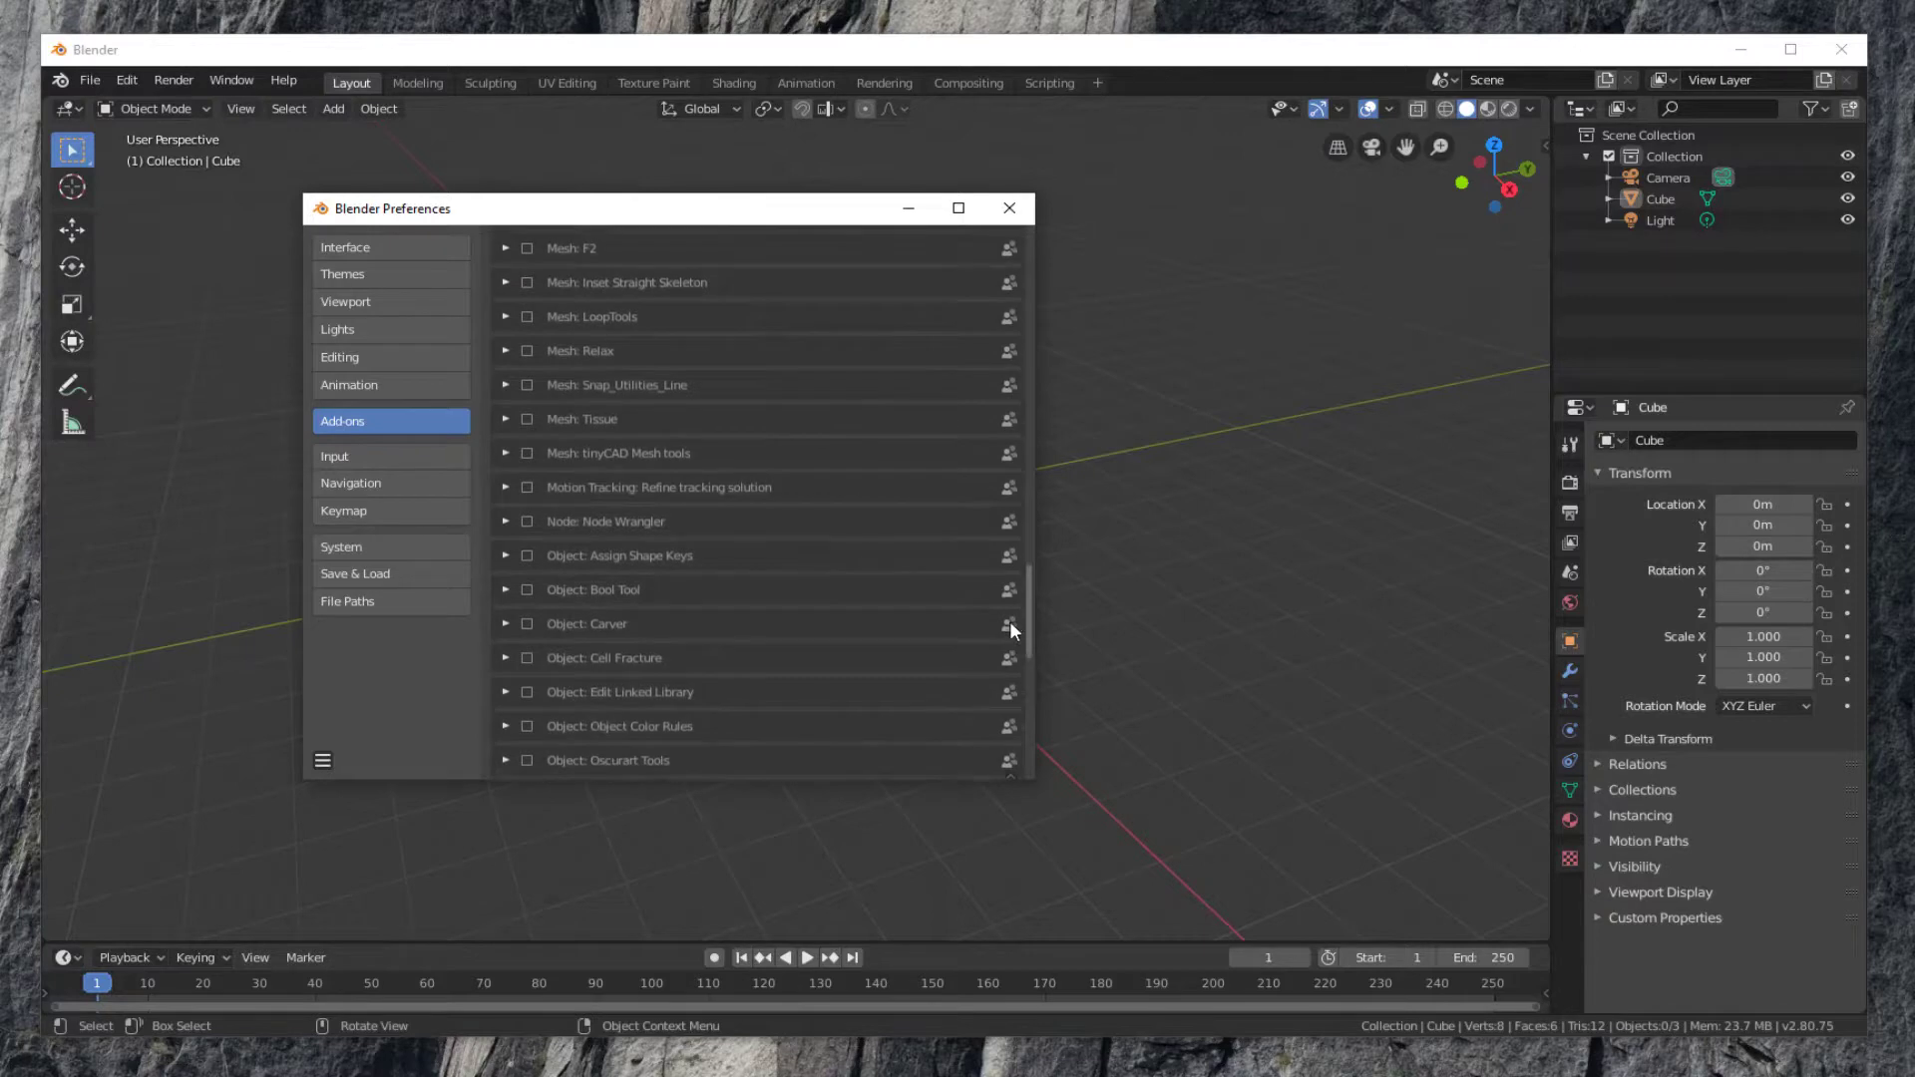
pyautogui.scroll(-5, 1011, 623)
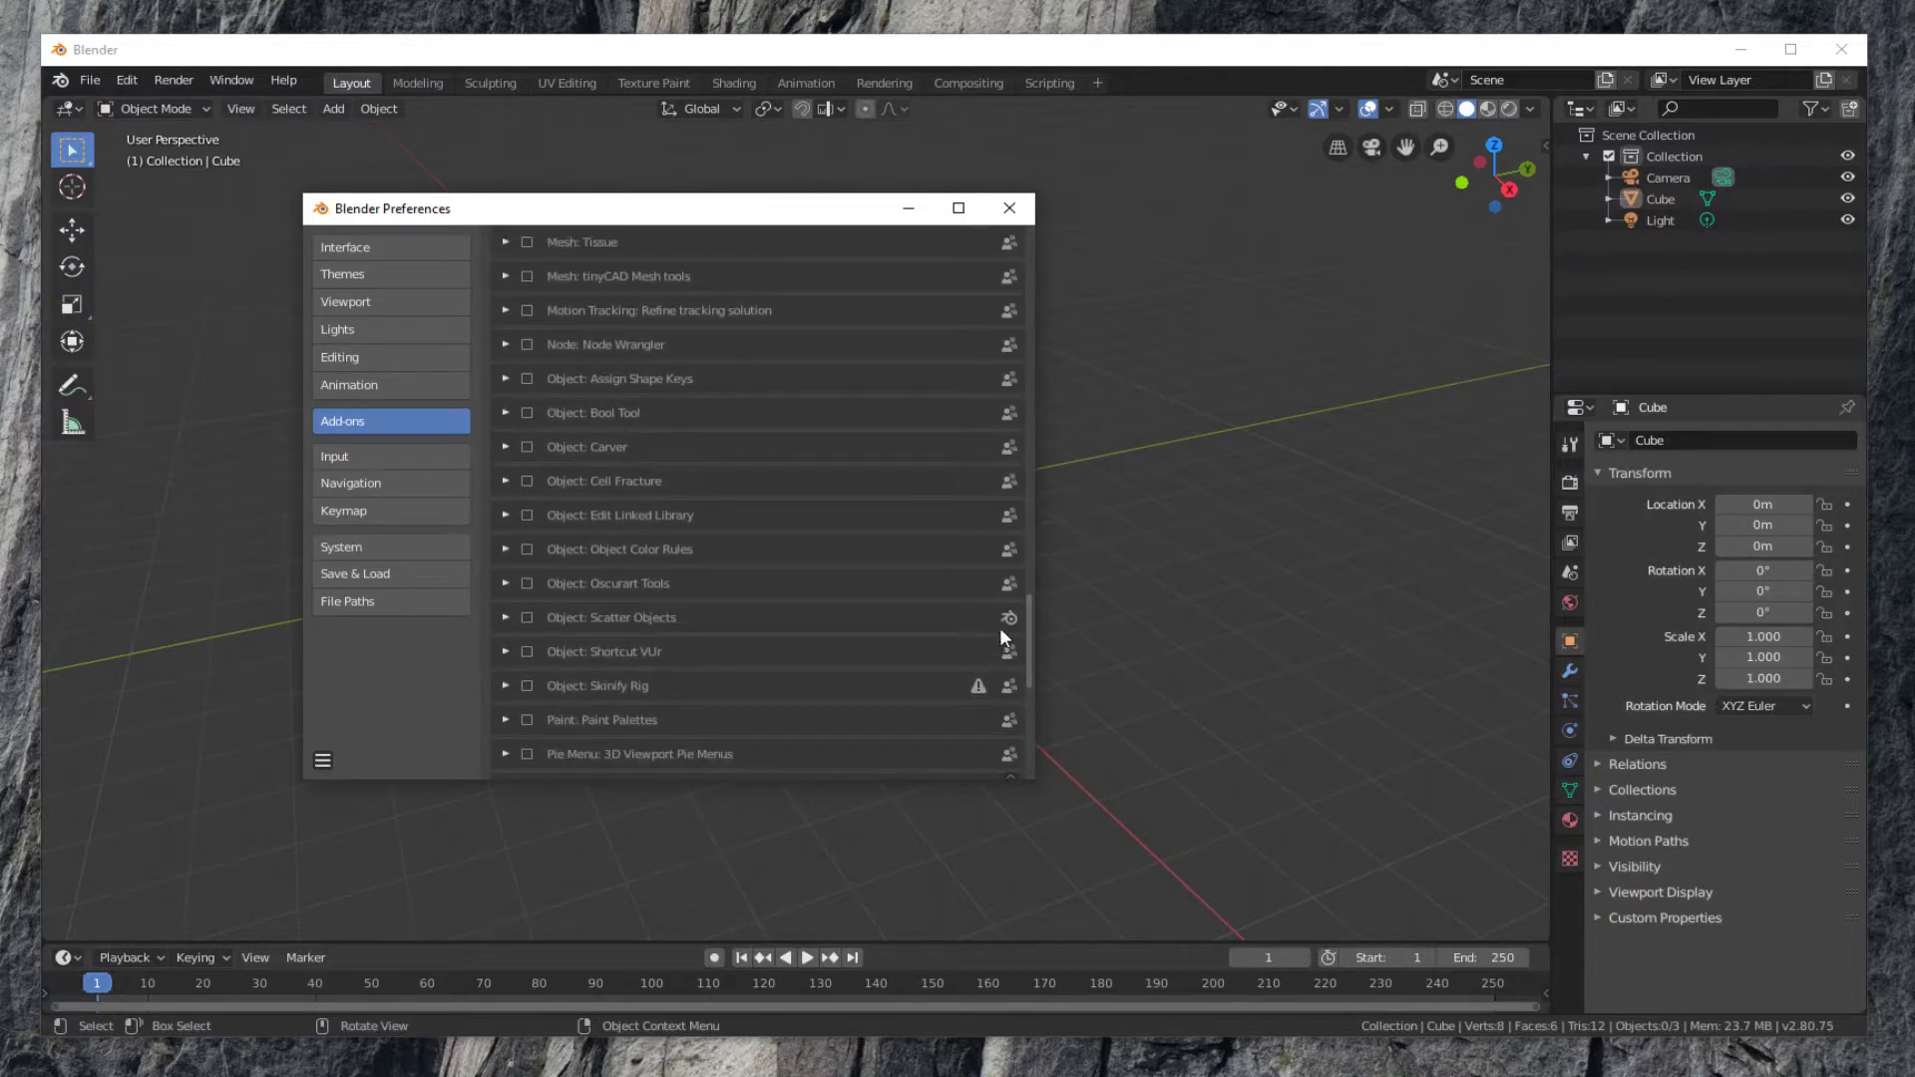
pyautogui.click(529, 651)
# Step: Save the preferences, close the Preferences window, and show the viewport sidebar with N
pyautogui.click(322, 761)
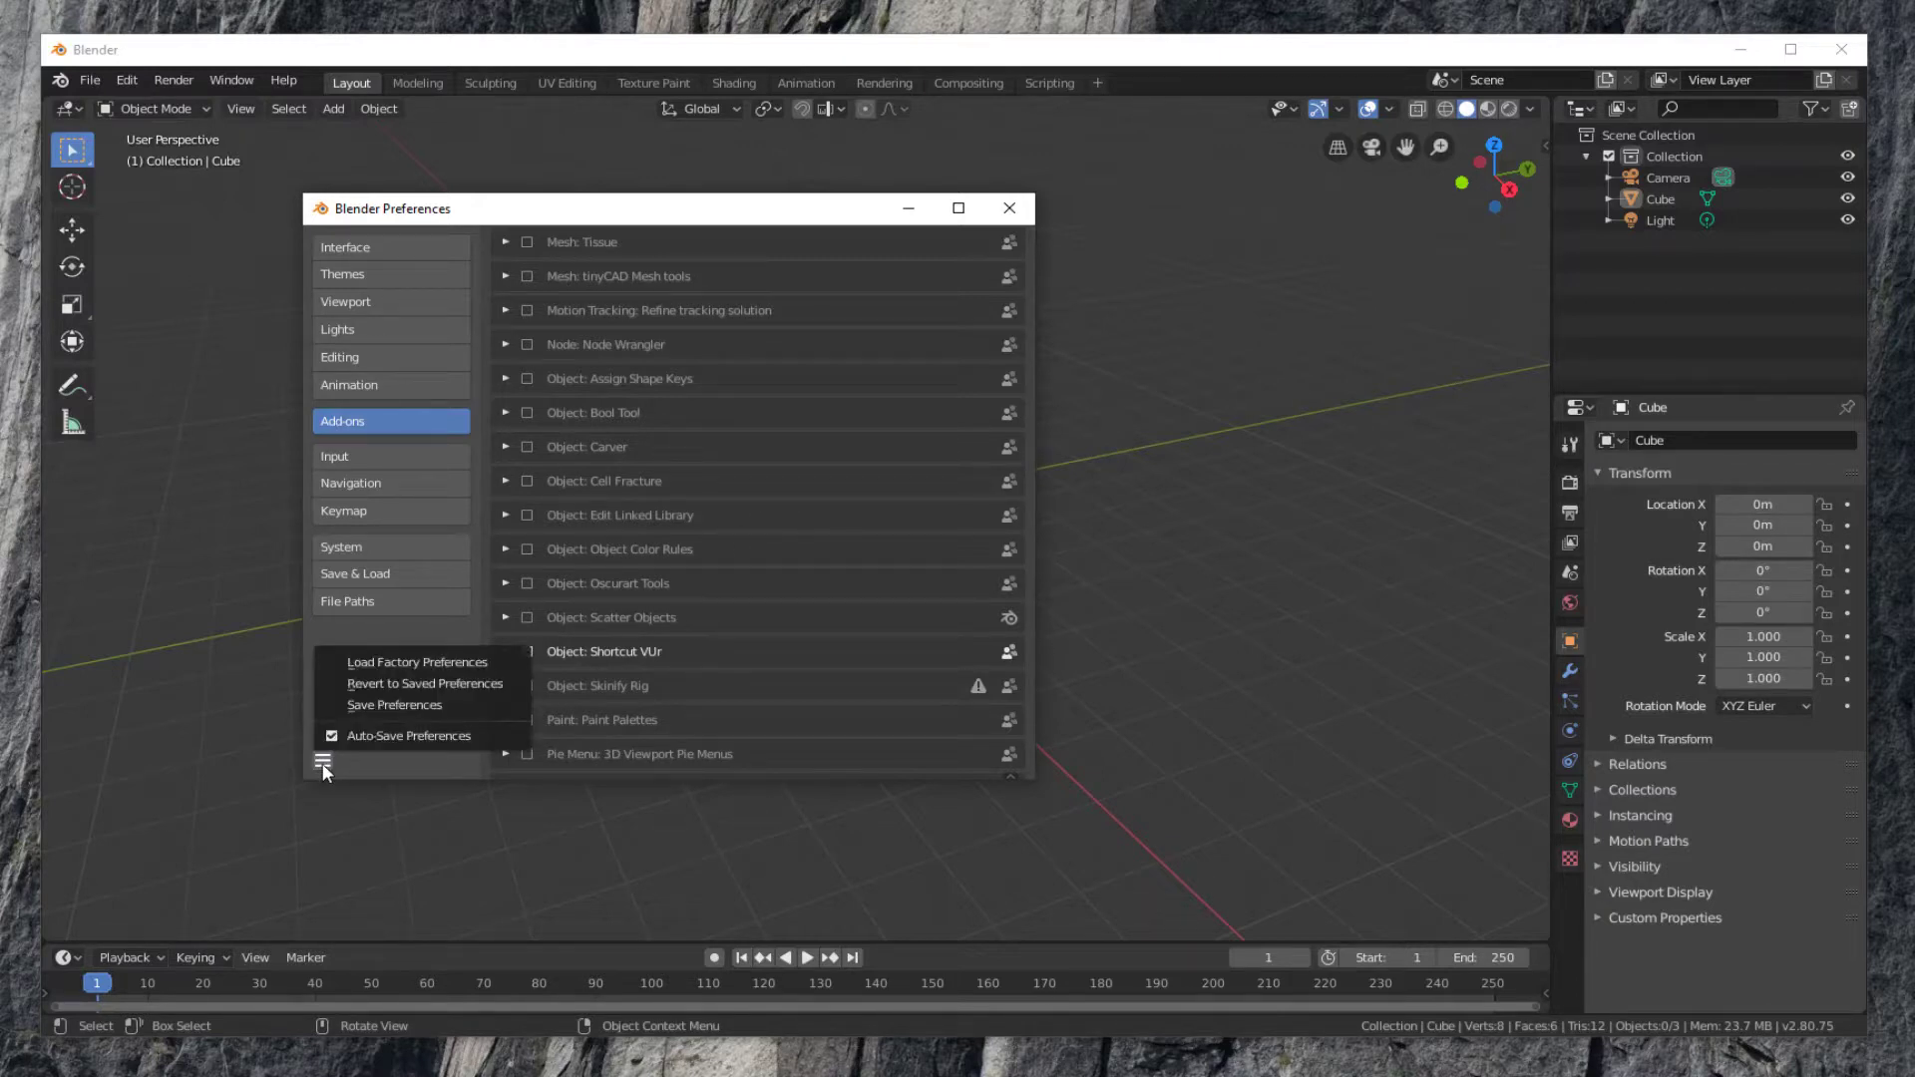
pyautogui.click(385, 704)
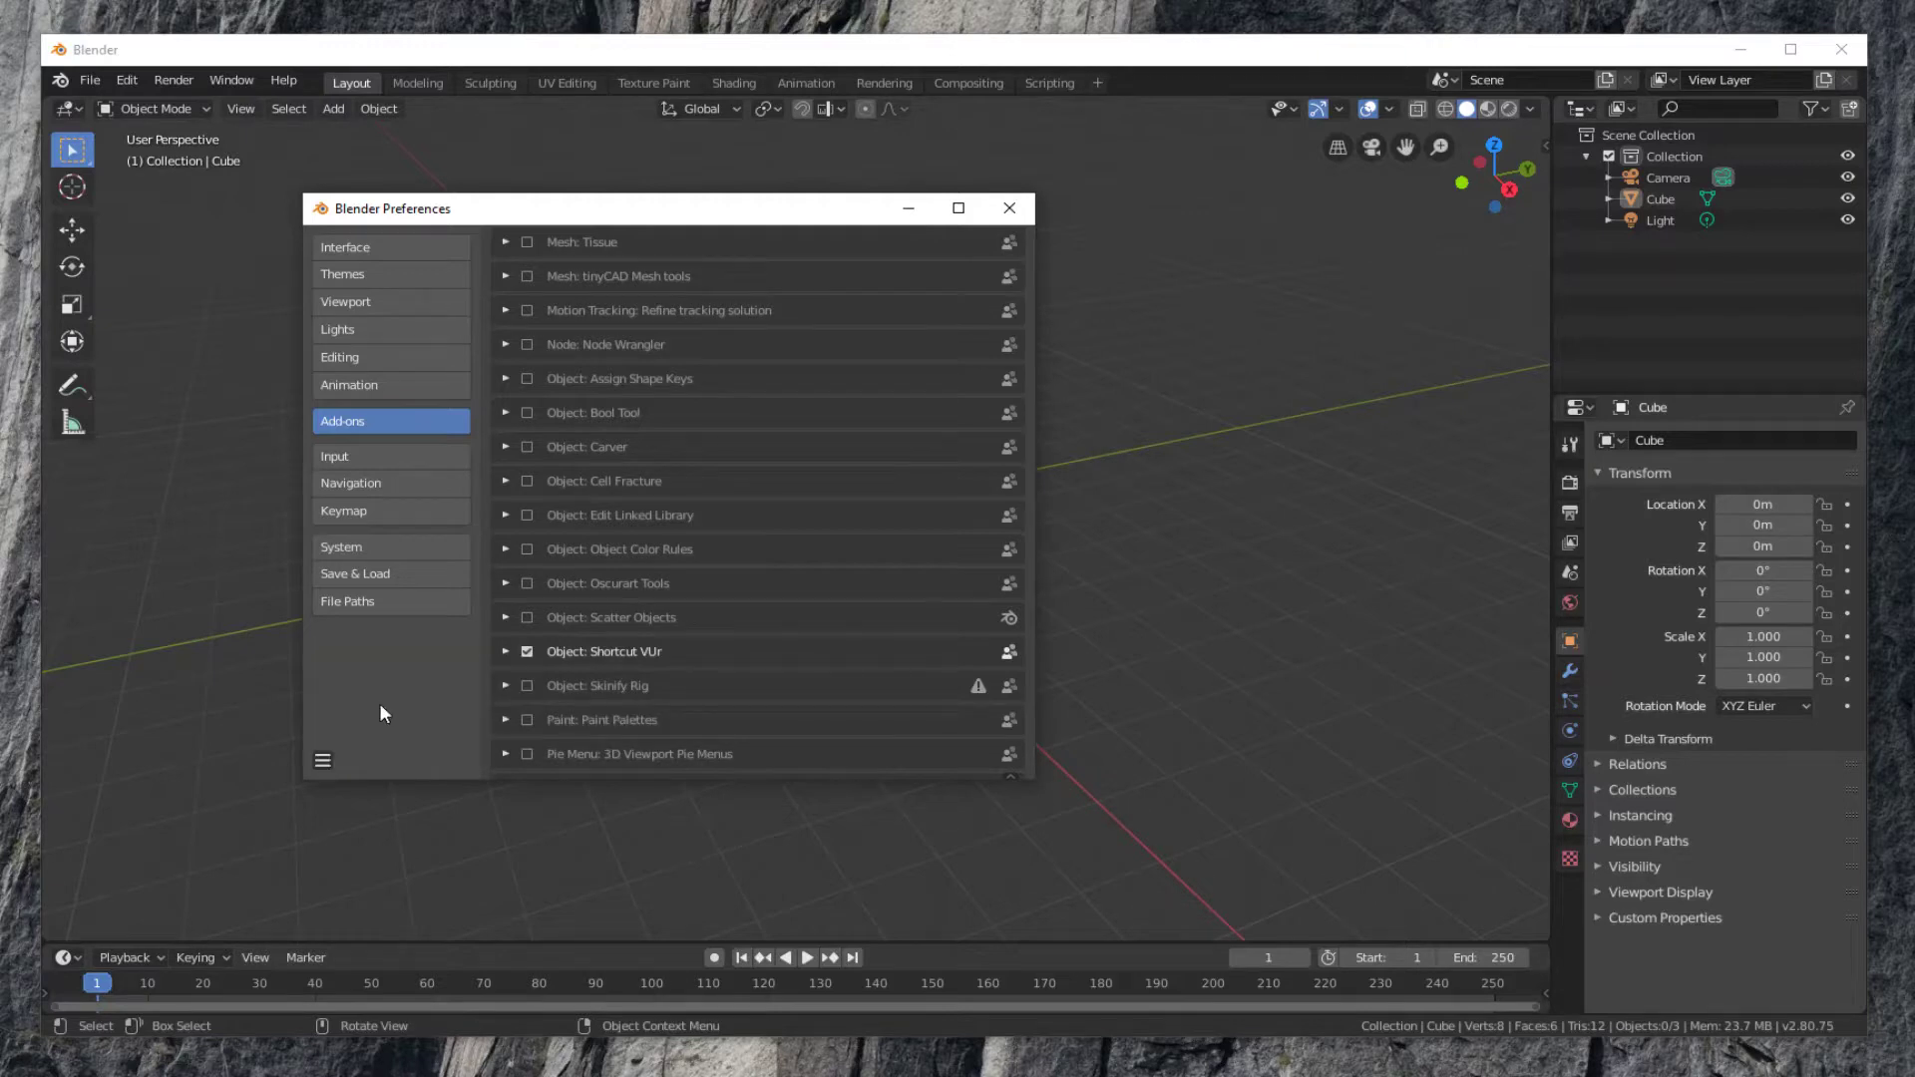
pyautogui.click(990, 213)
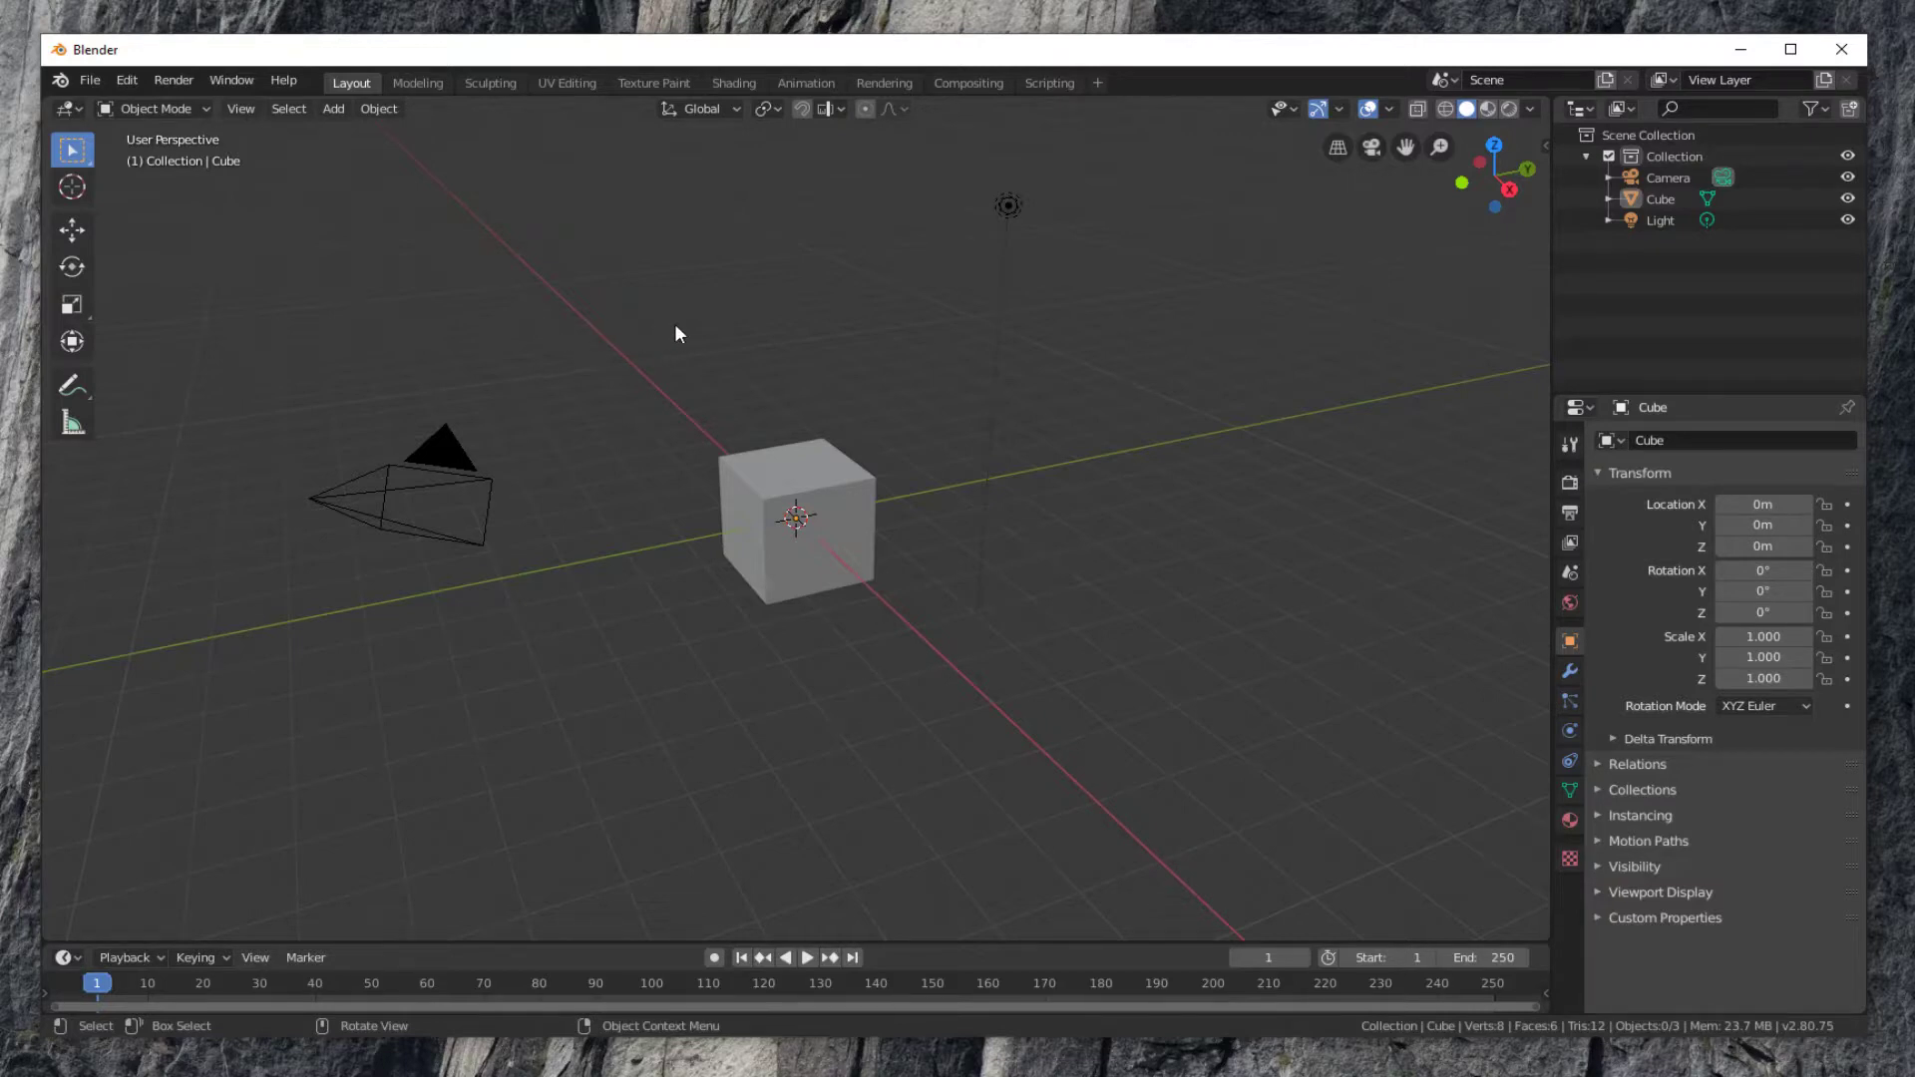
pyautogui.press('n')
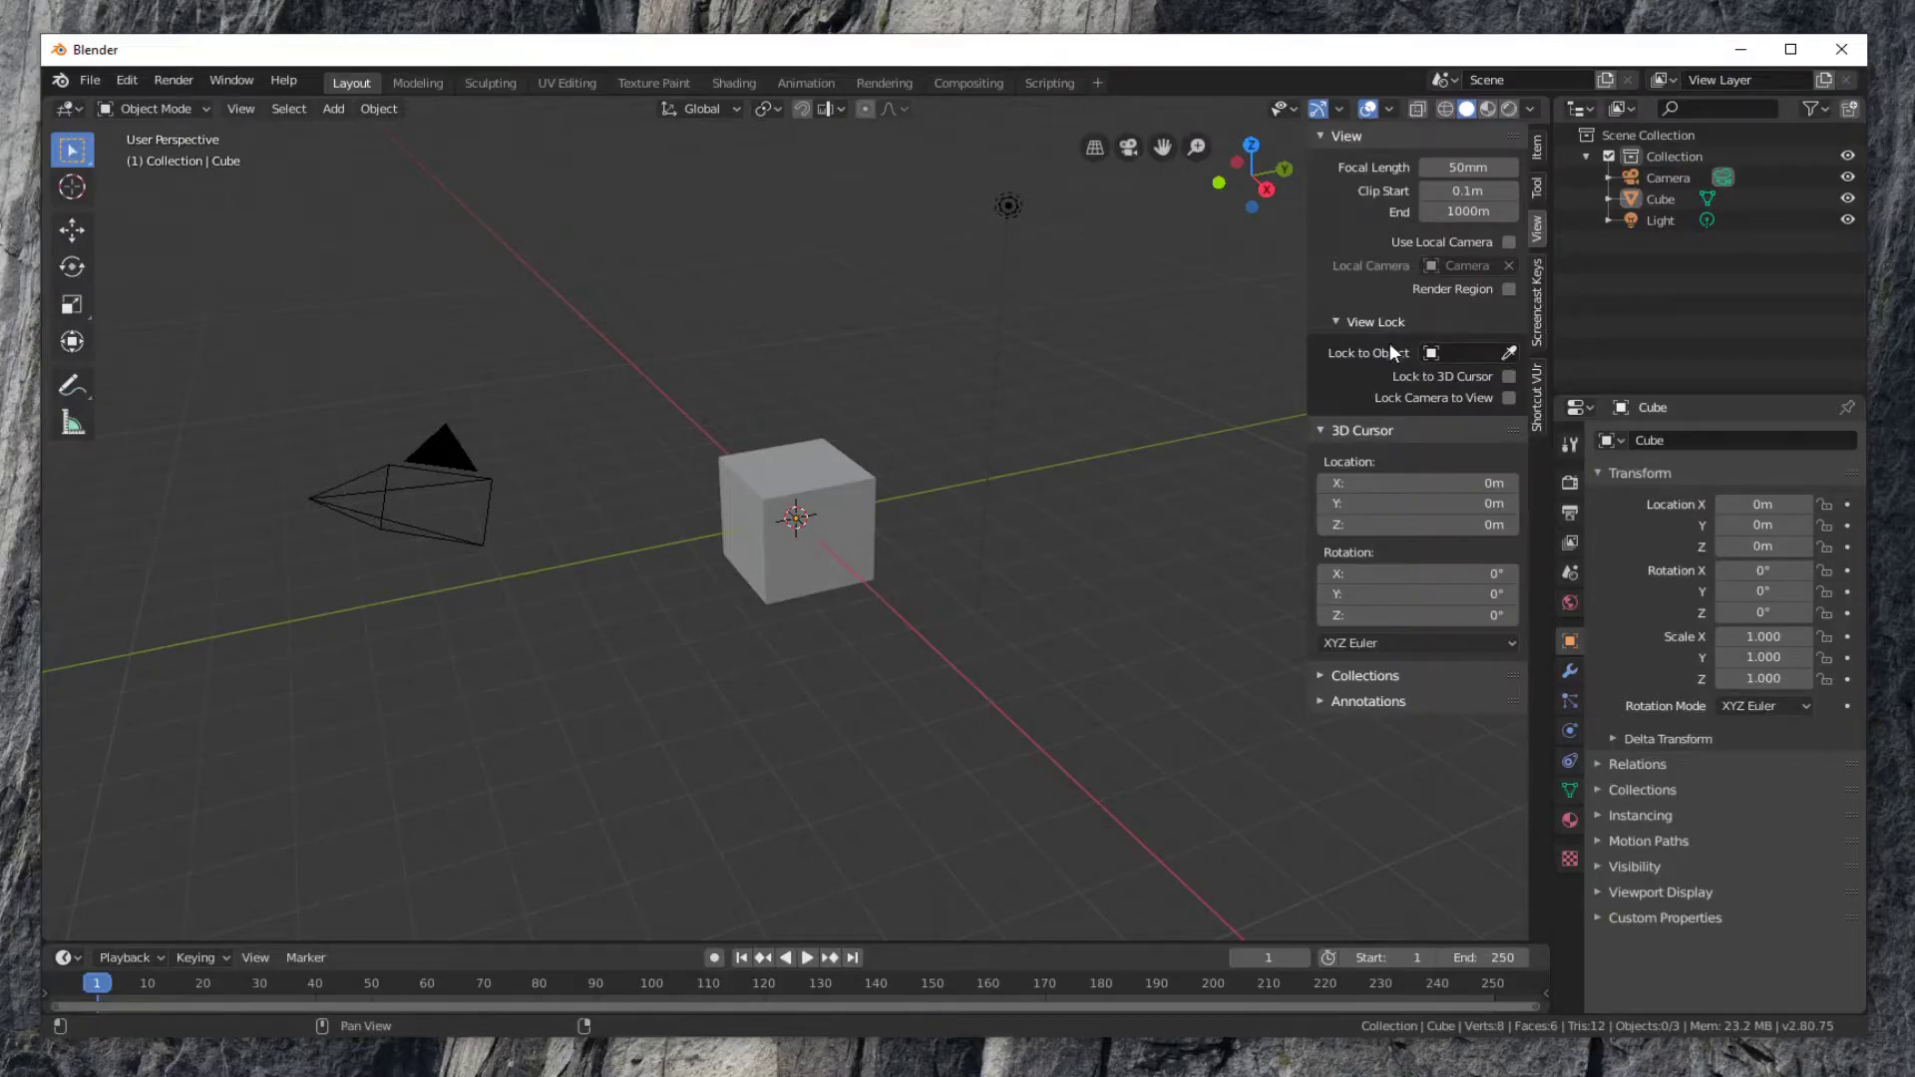
# Step: Turn on Screencast Keys in its sidebar tab and set its text colour to red
pyautogui.click(1537, 305)
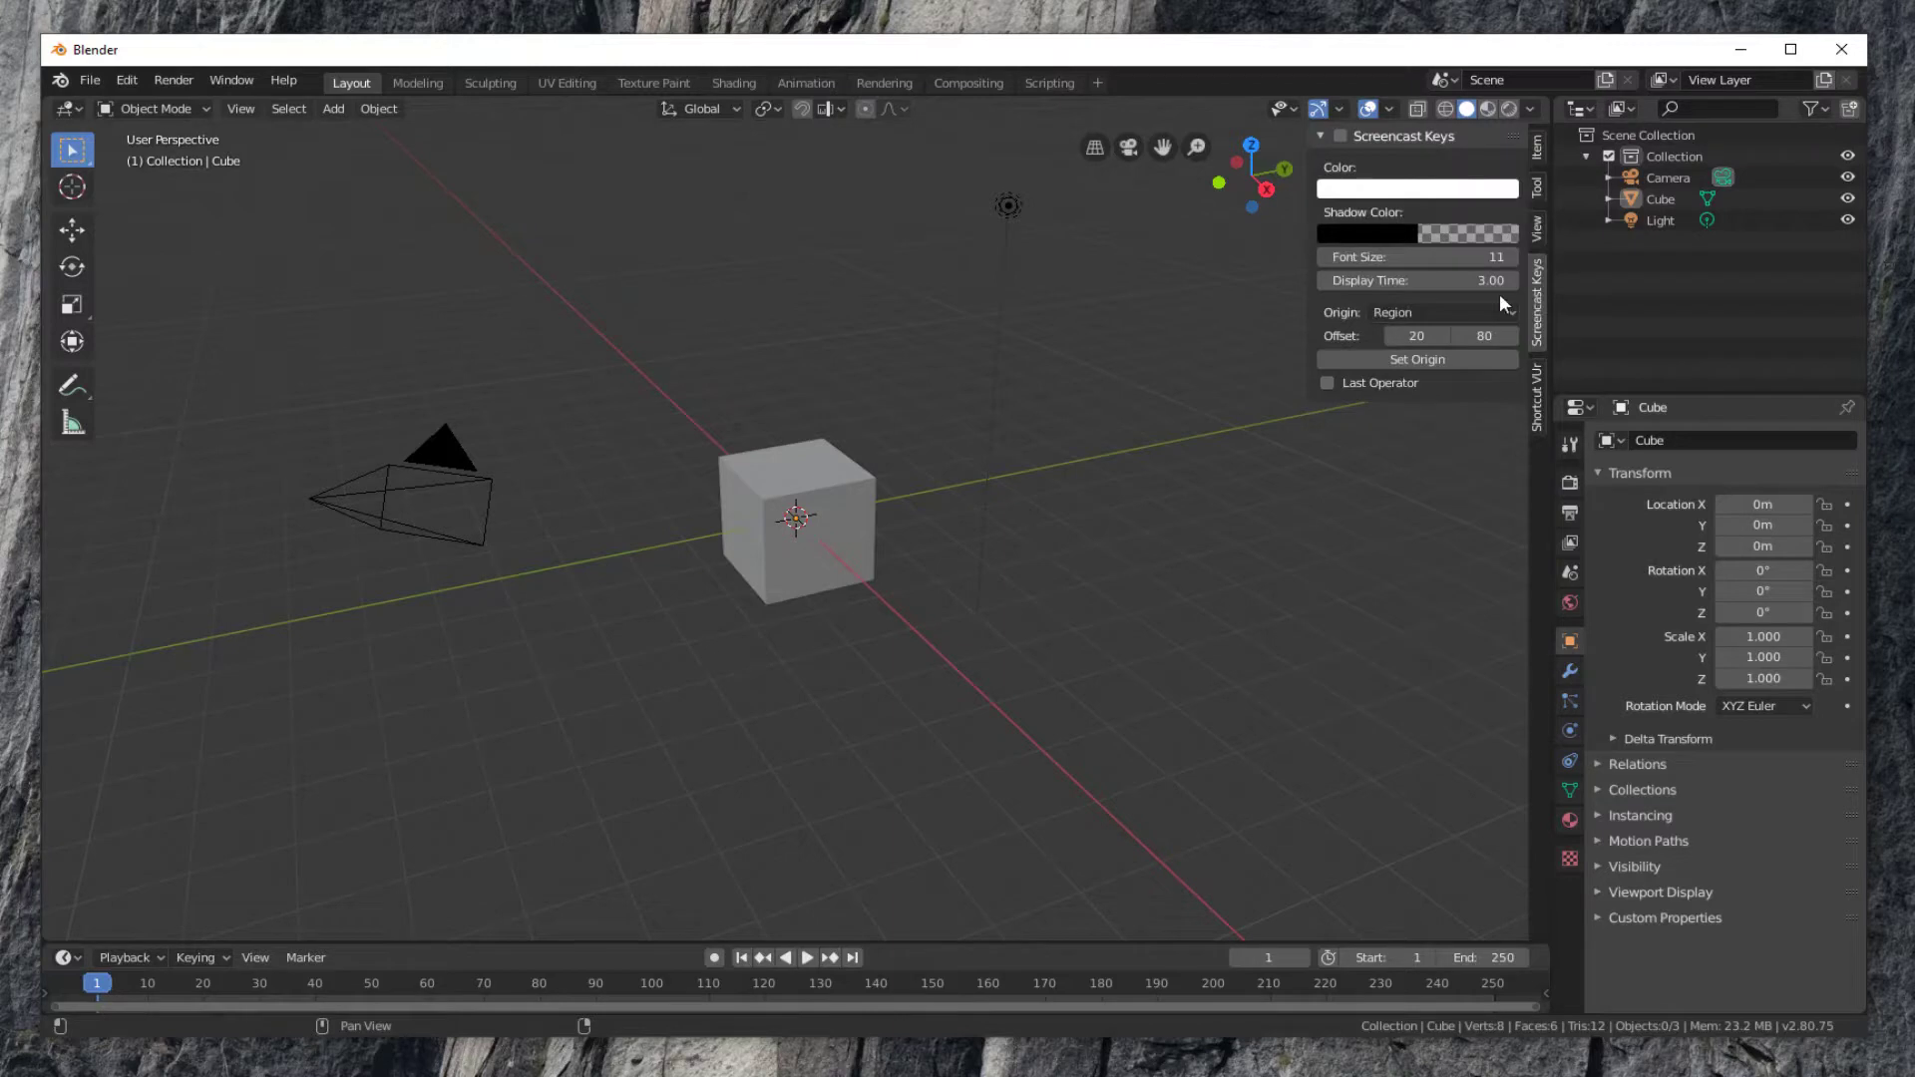
pyautogui.click(1342, 137)
pyautogui.click(1352, 191)
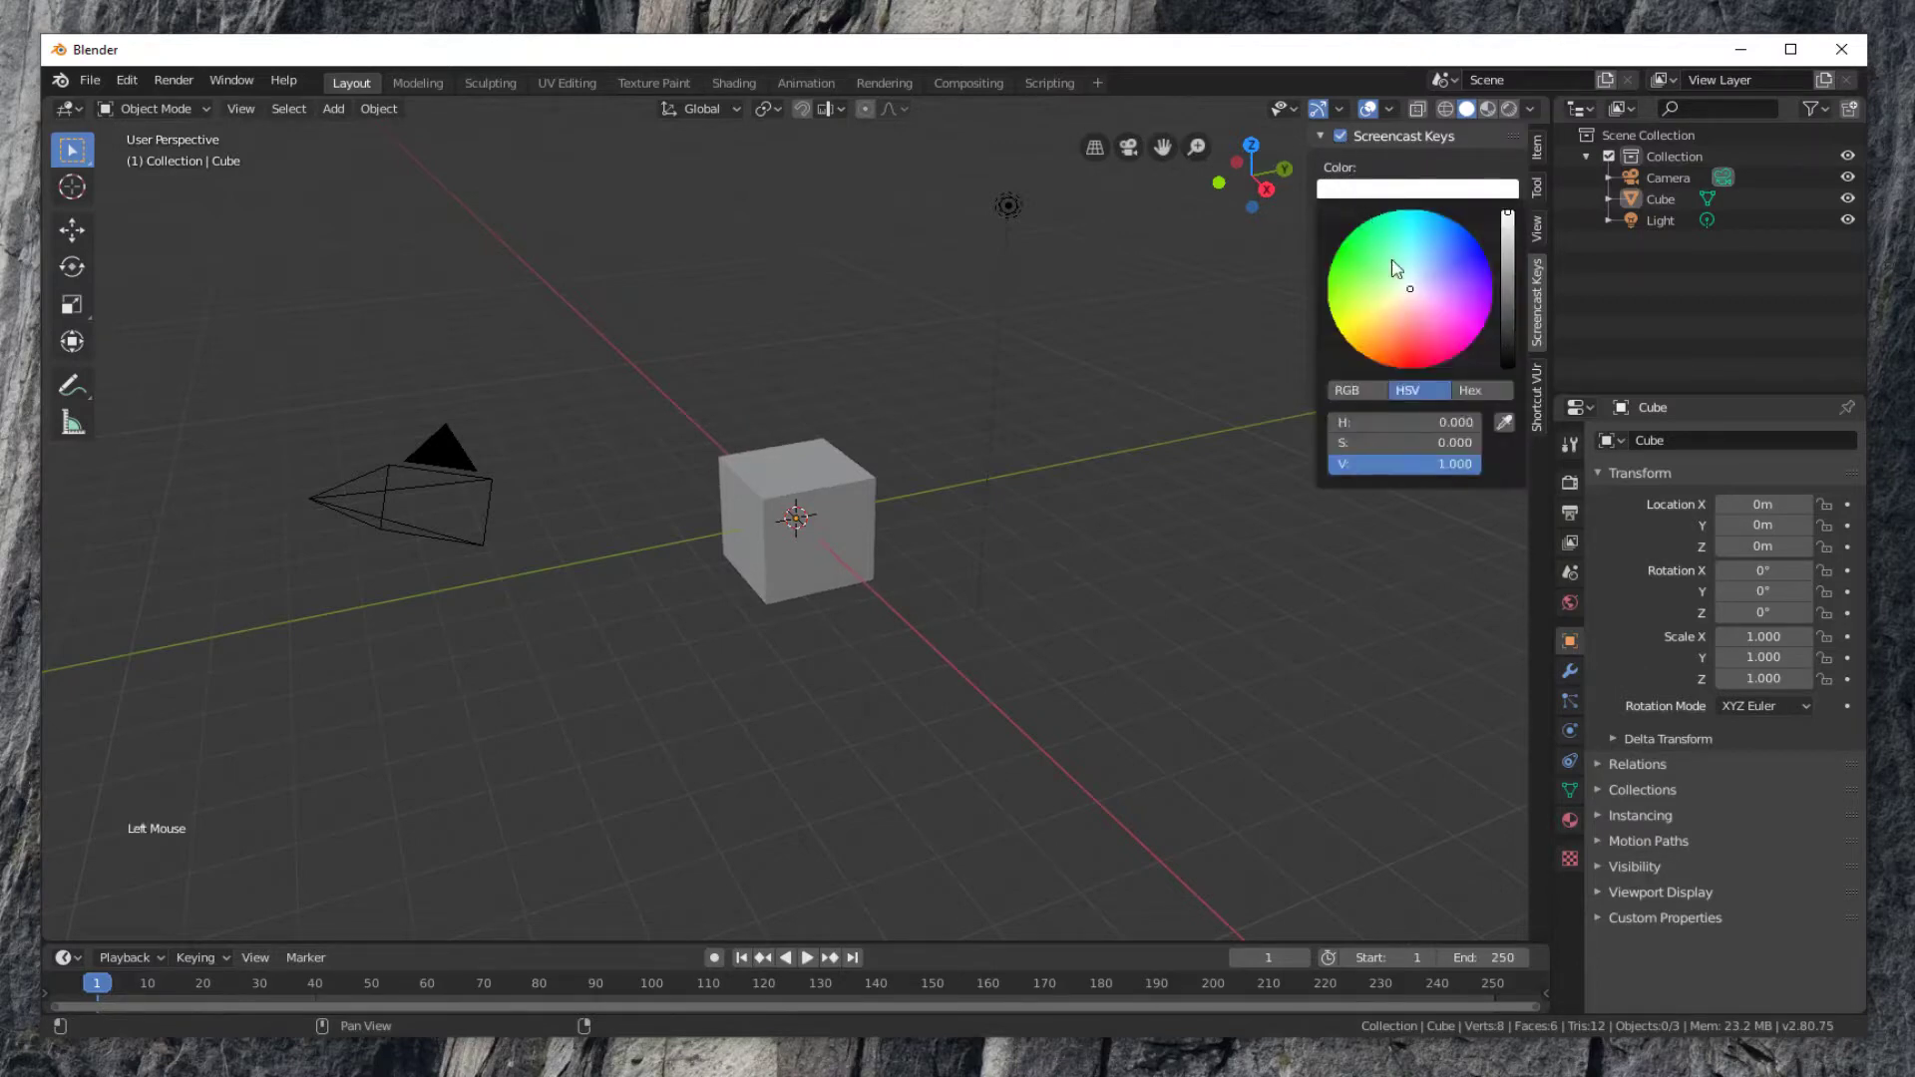
pyautogui.moveTo(1416, 308); pyautogui.dragTo(1423, 349)
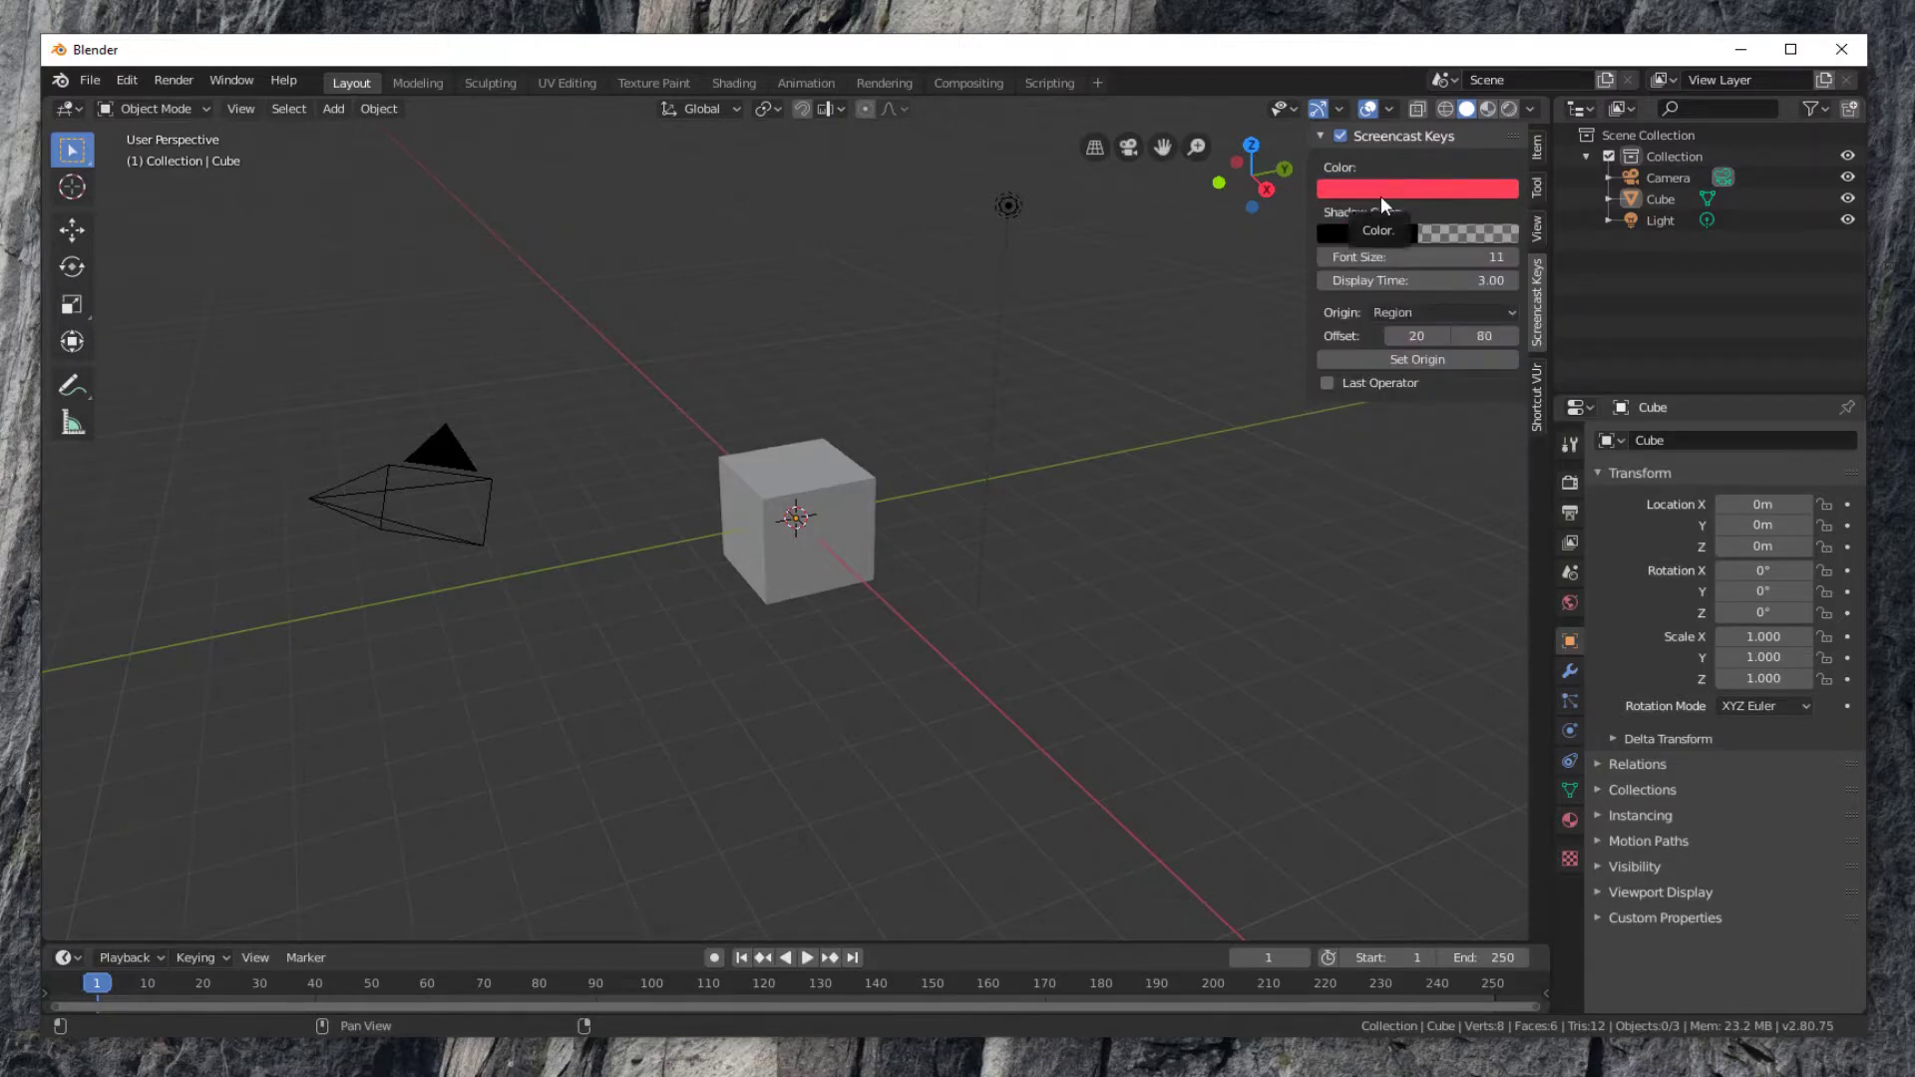
# Step: Raise the Screencast Keys font size from 11 to 20
pyautogui.doubleClick(1508, 255)
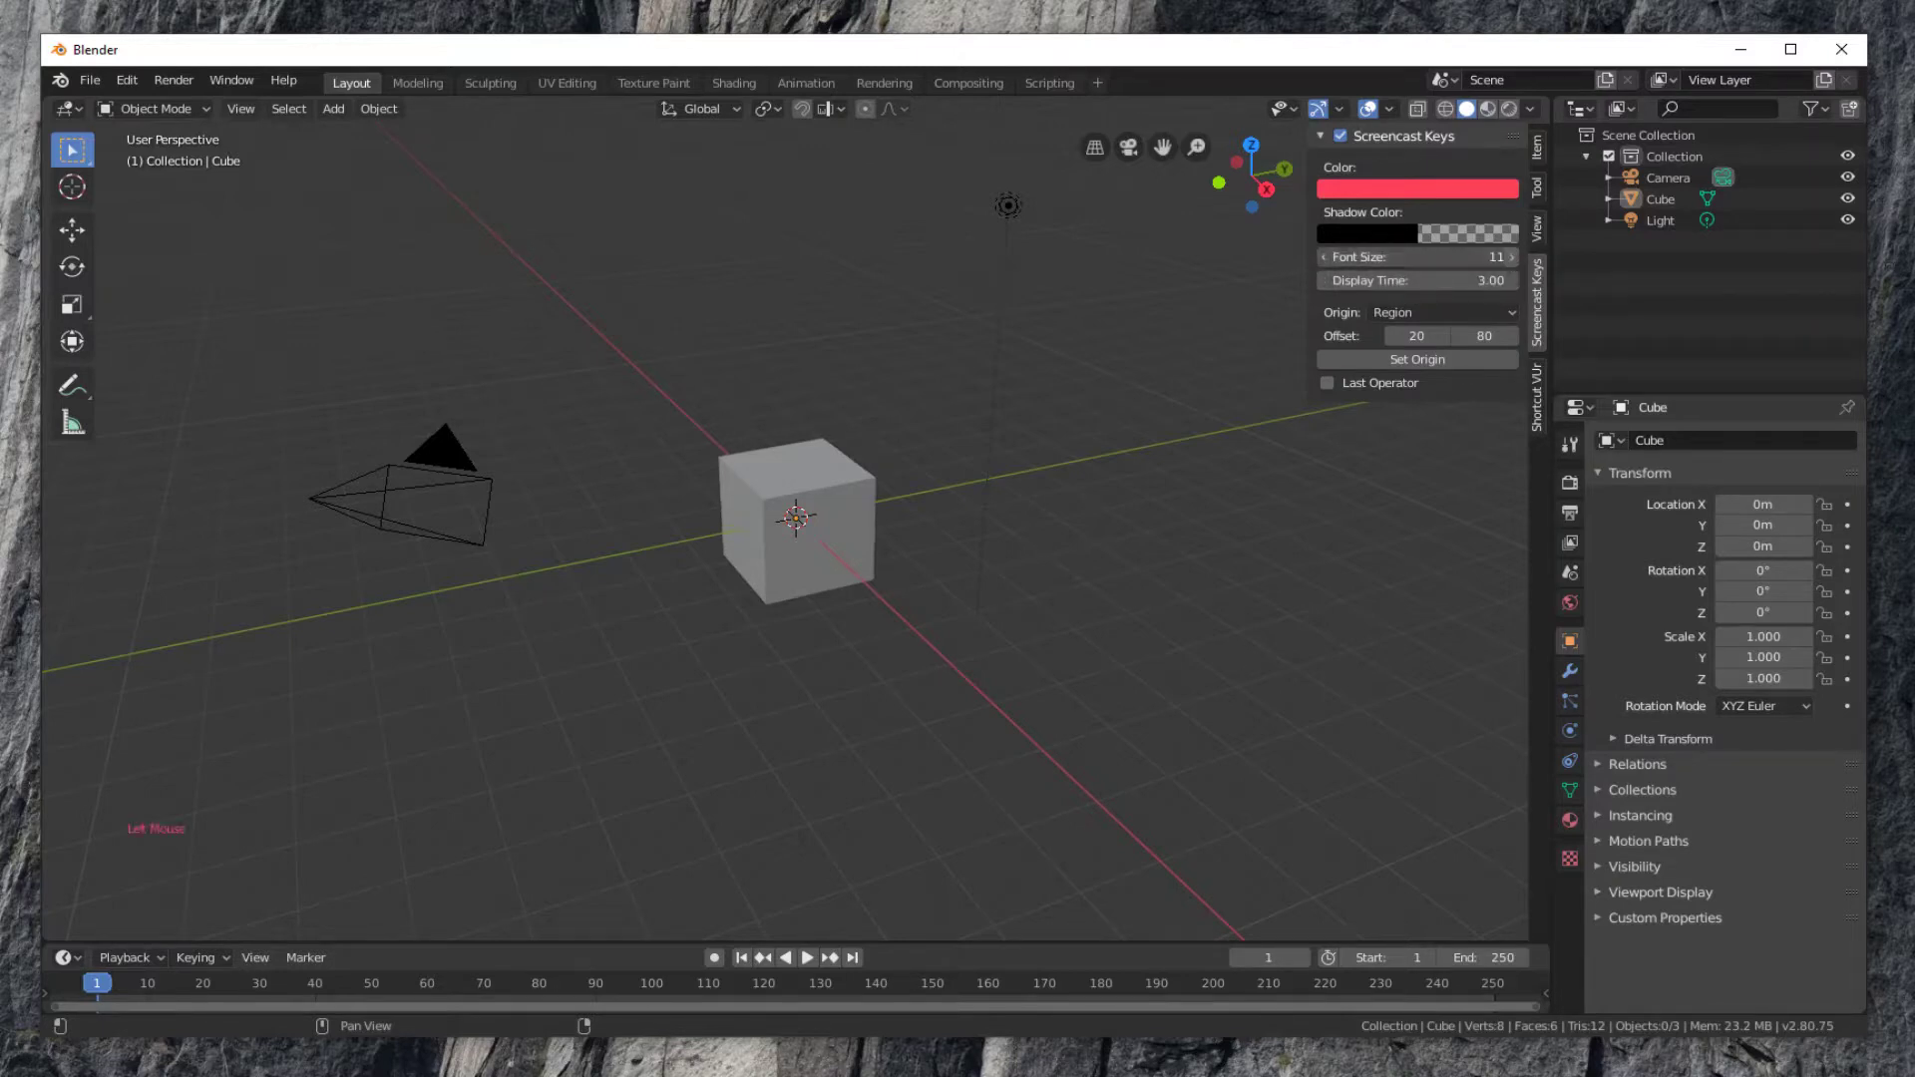
pyautogui.doubleClick(1508, 255)
pyautogui.doubleClick(1508, 255)
pyautogui.doubleClick(1508, 255)
pyautogui.doubleClick(1509, 256)
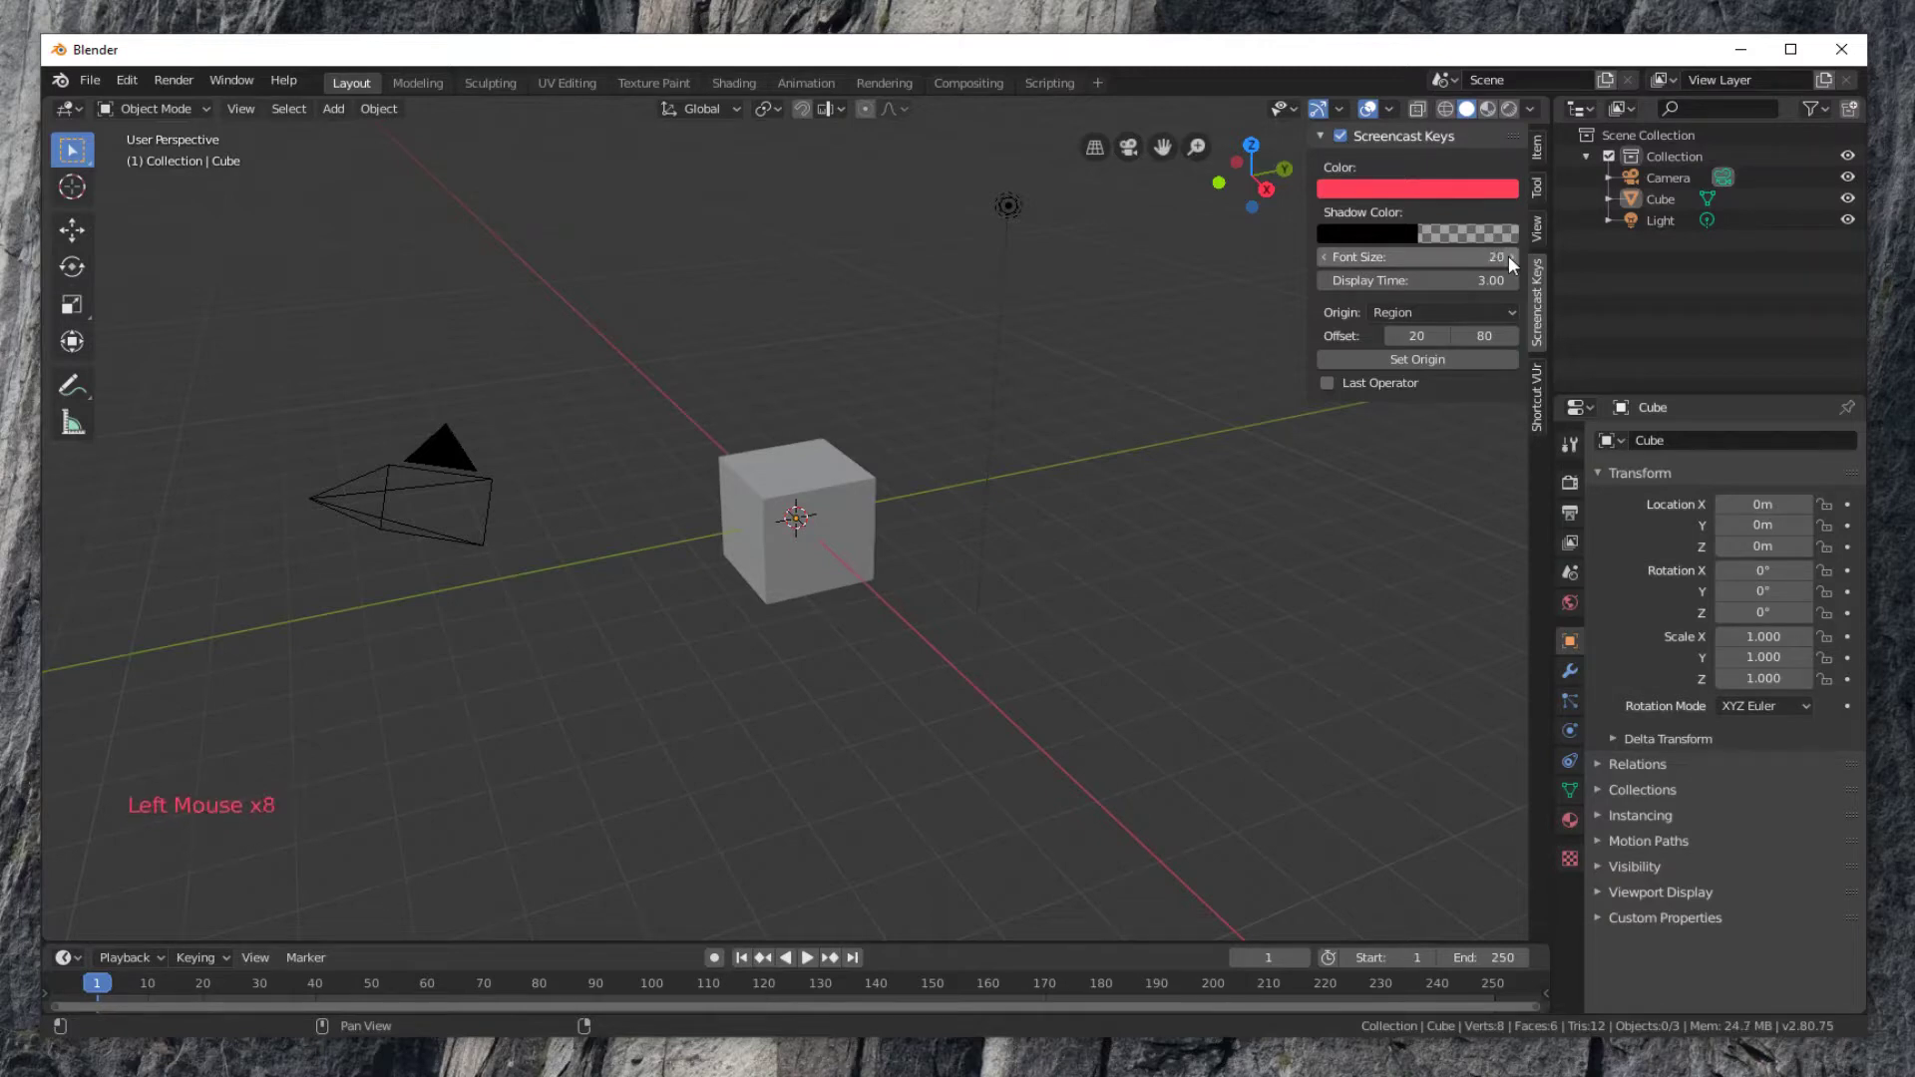
# Step: Set the Screencast Keys origin to Area on the 3D viewport and enable Last Operator
pyautogui.click(1433, 315)
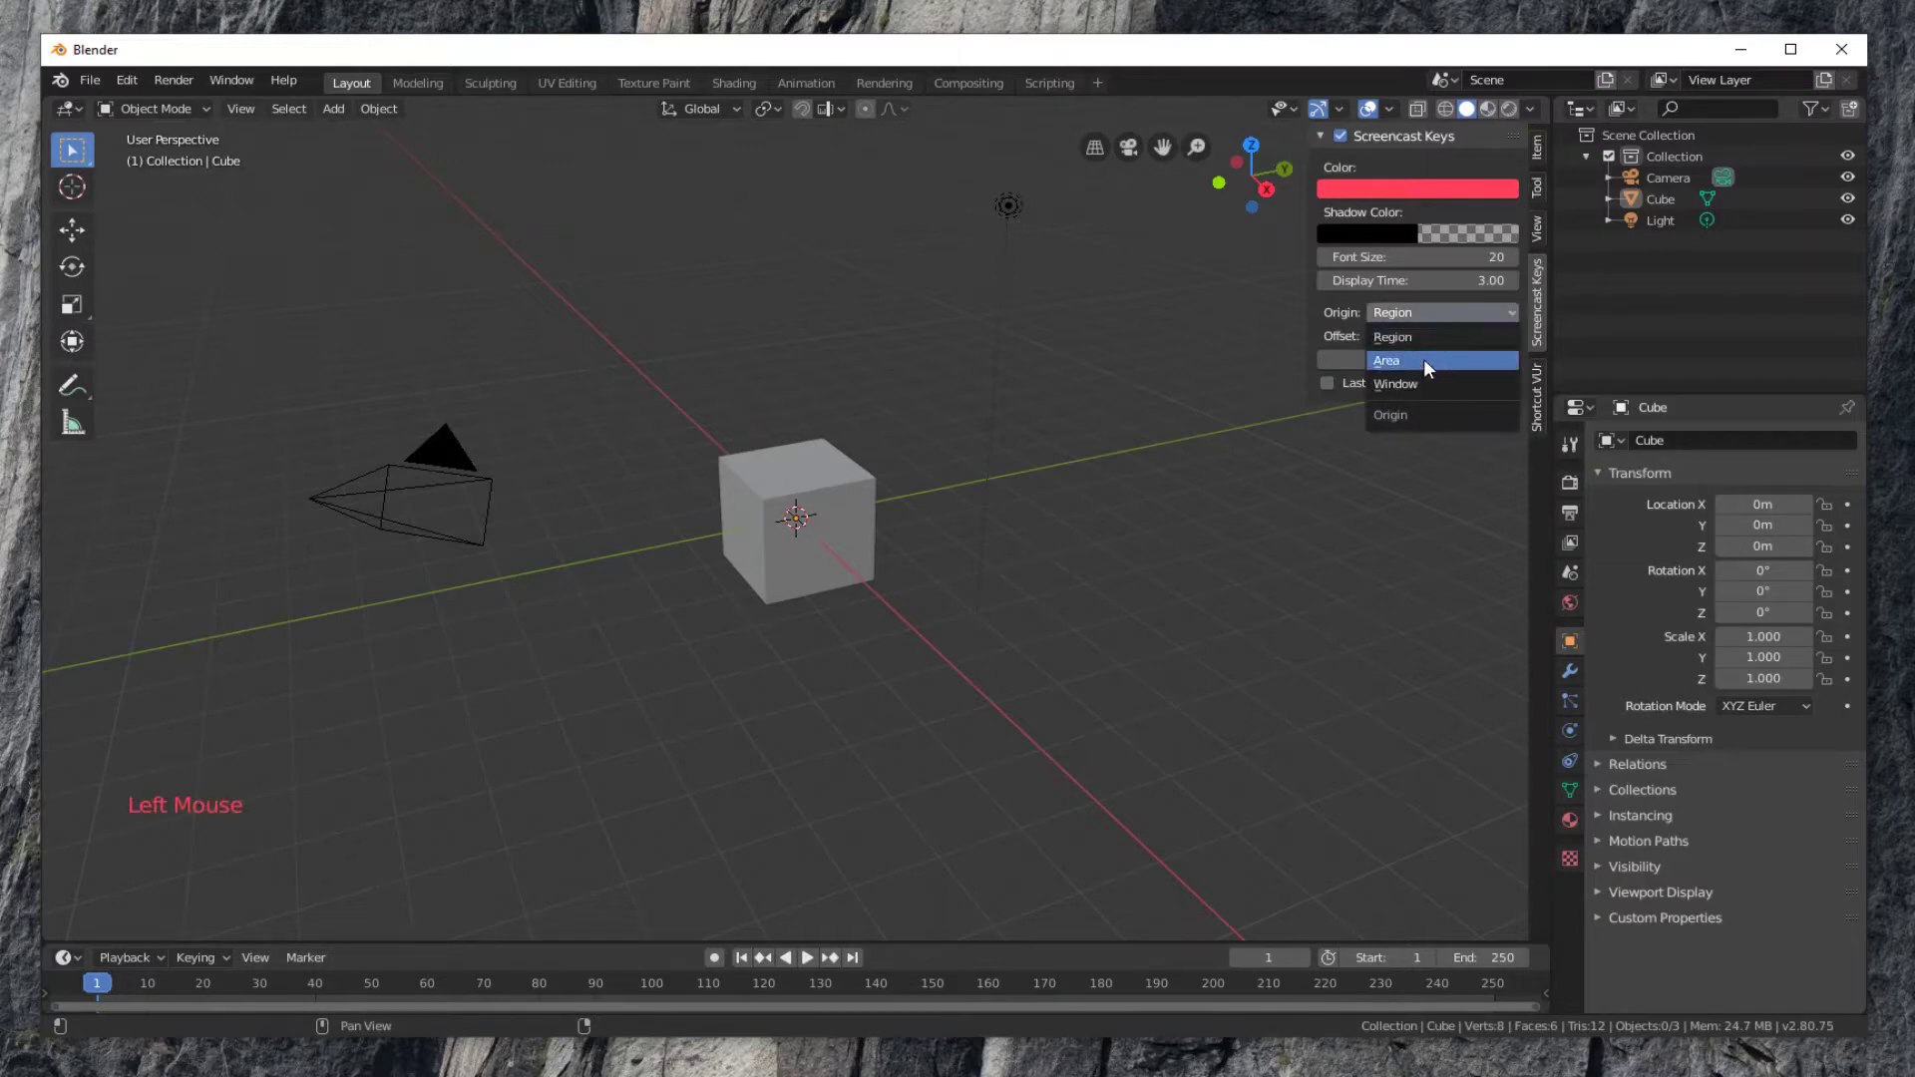
pyautogui.click(1424, 363)
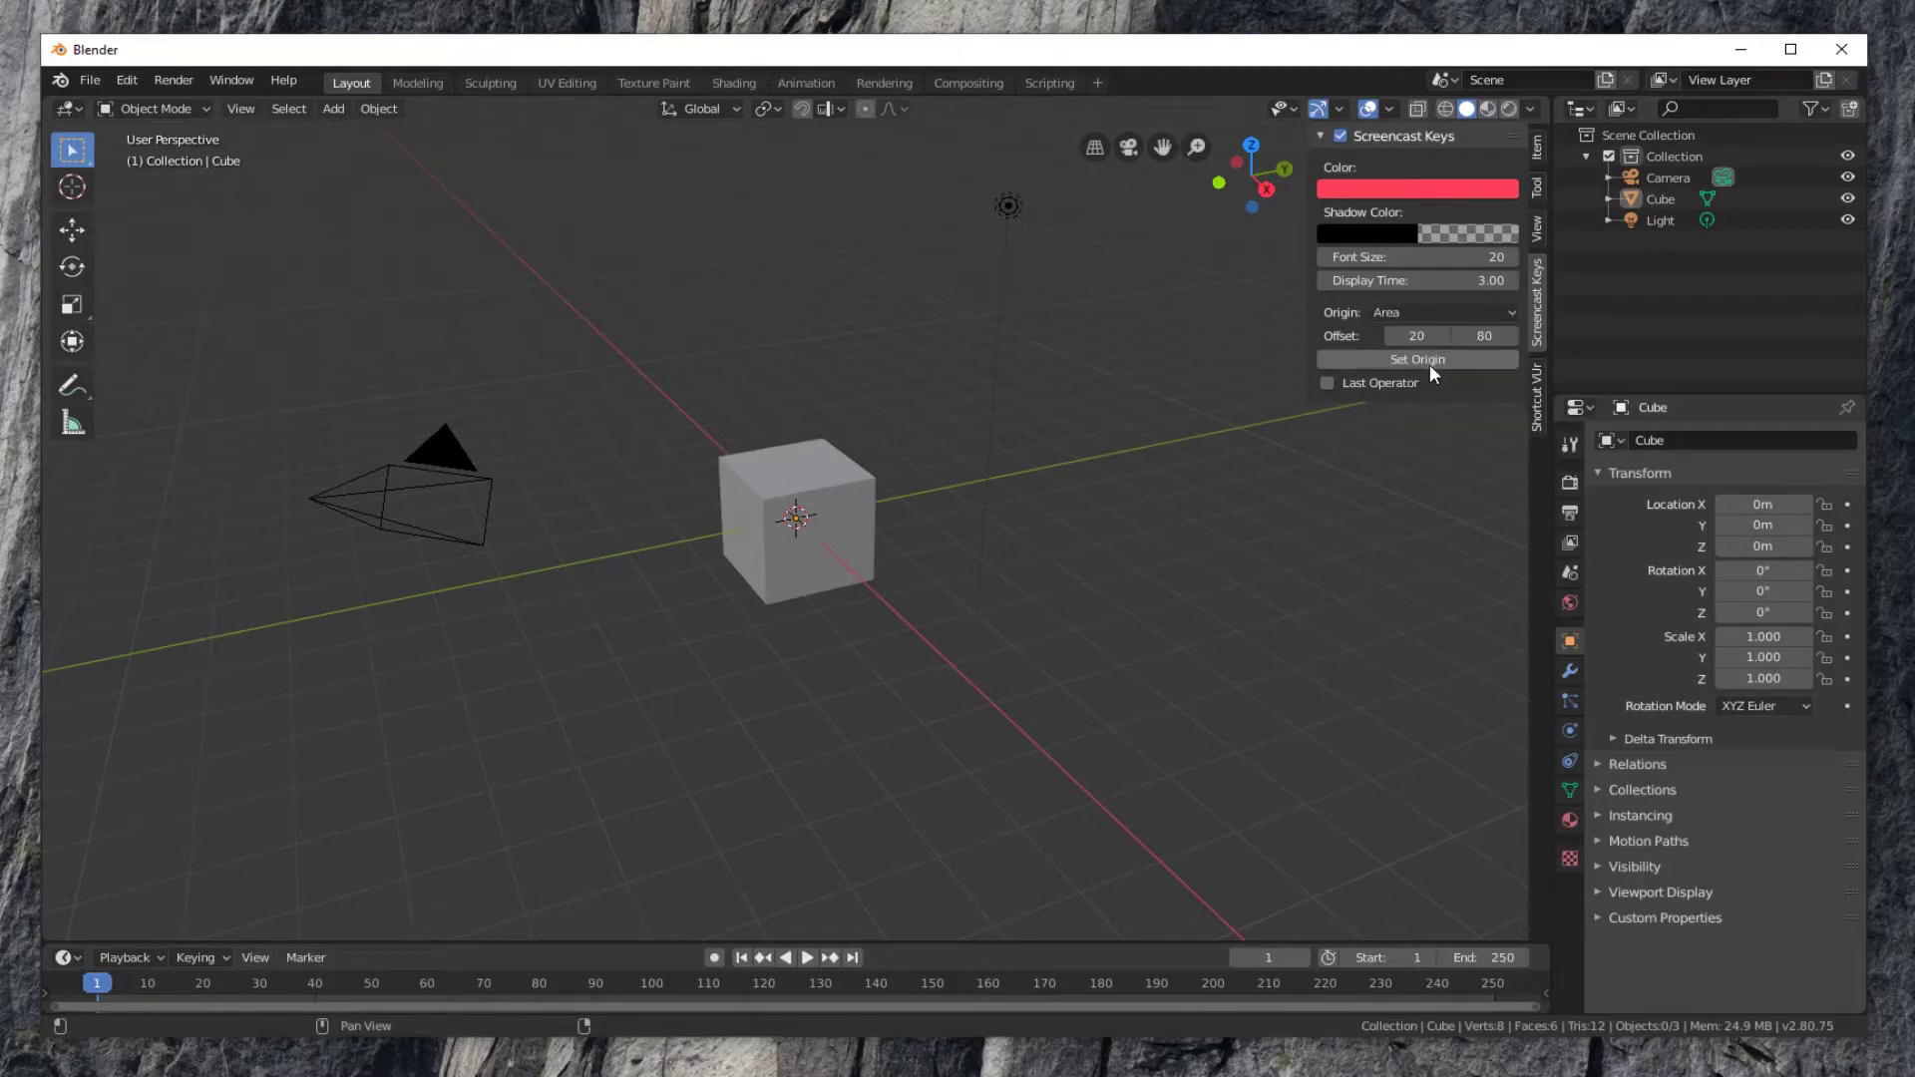
pyautogui.click(1435, 361)
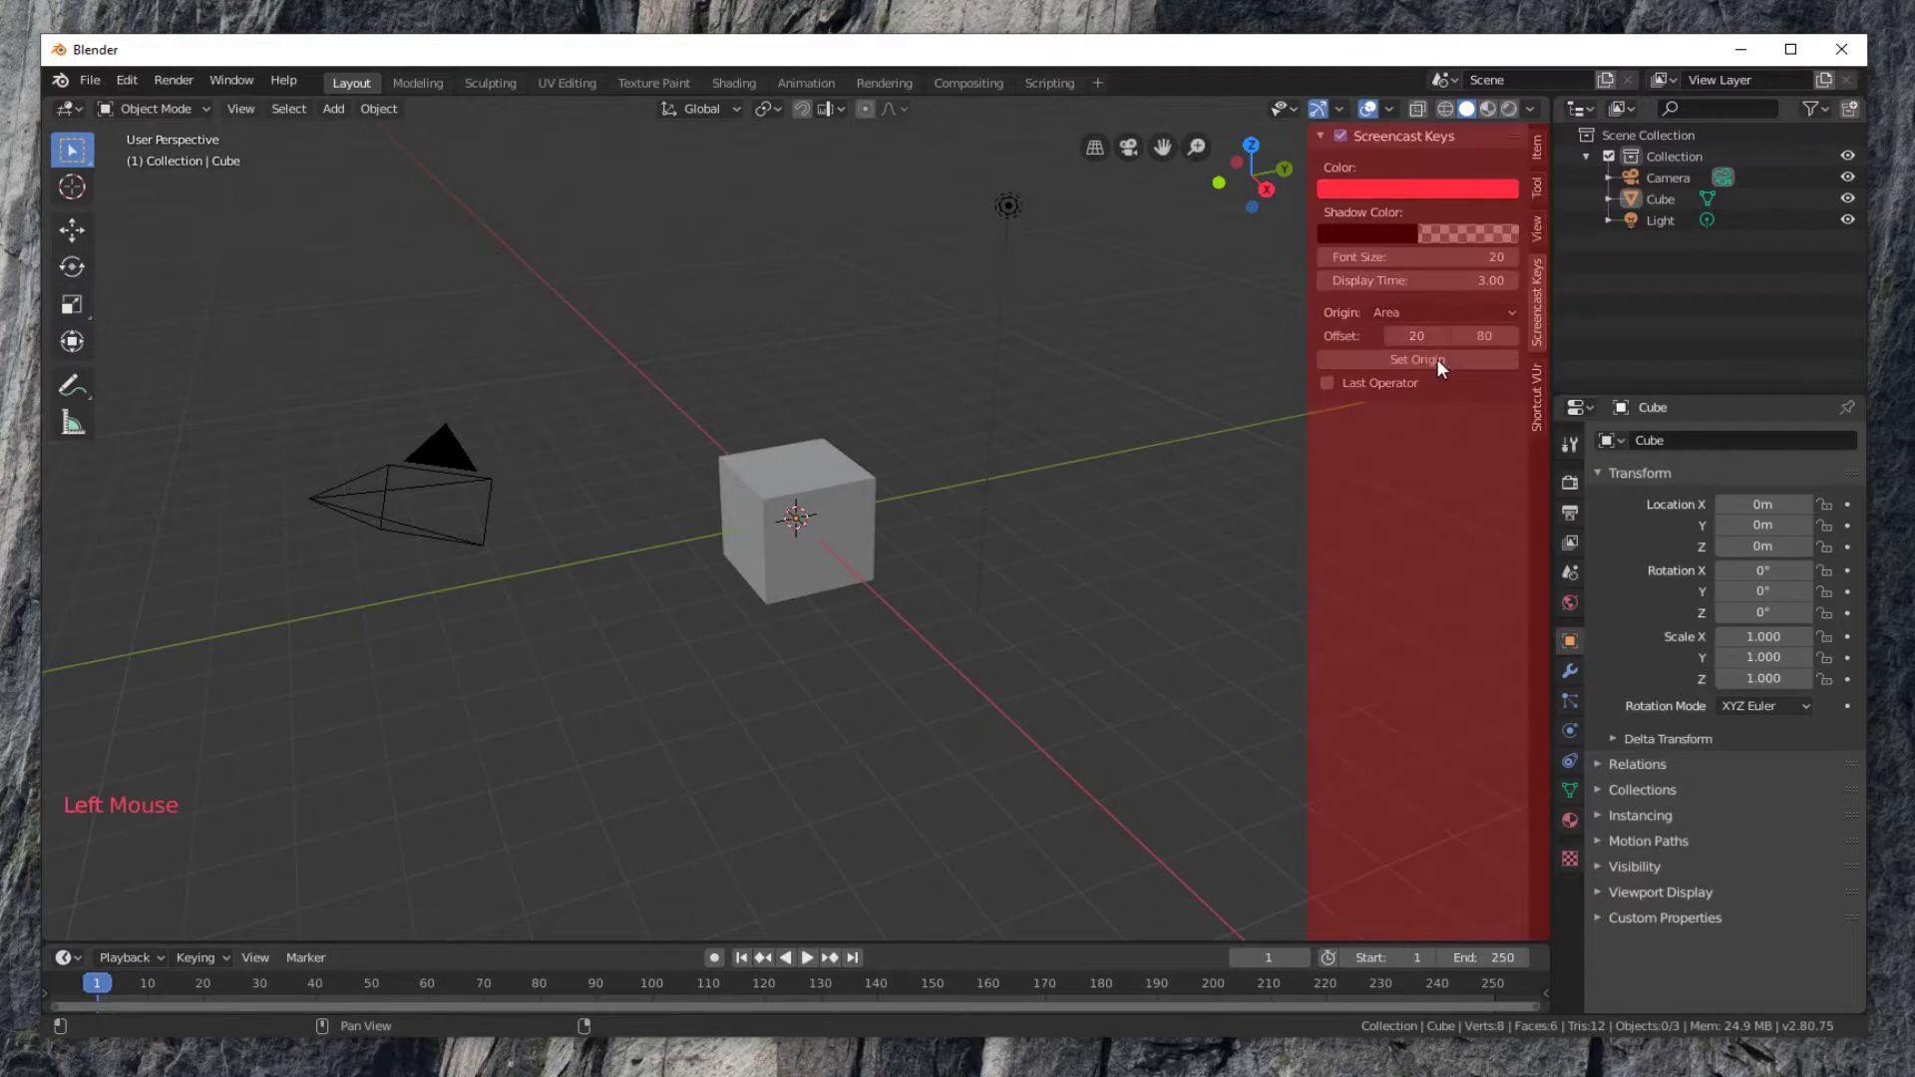
pyautogui.click(902, 656)
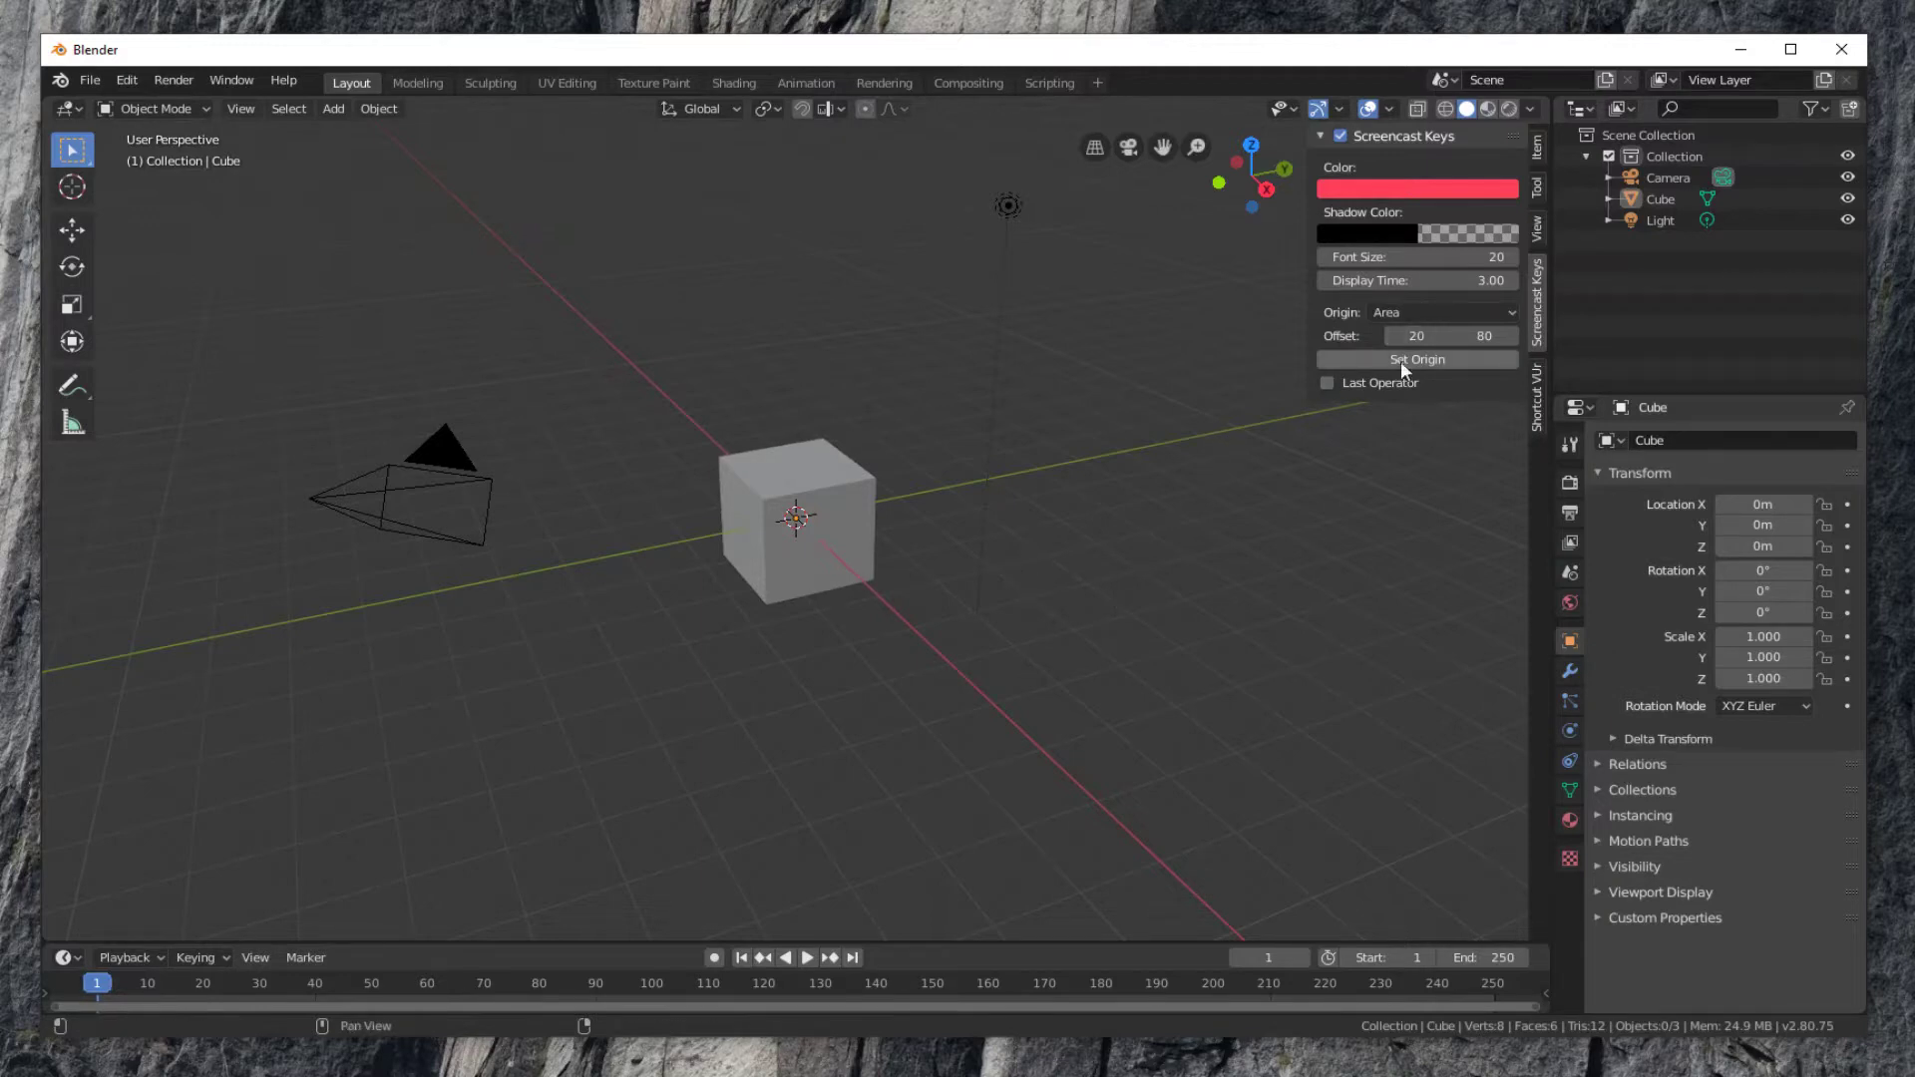
pyautogui.click(1328, 383)
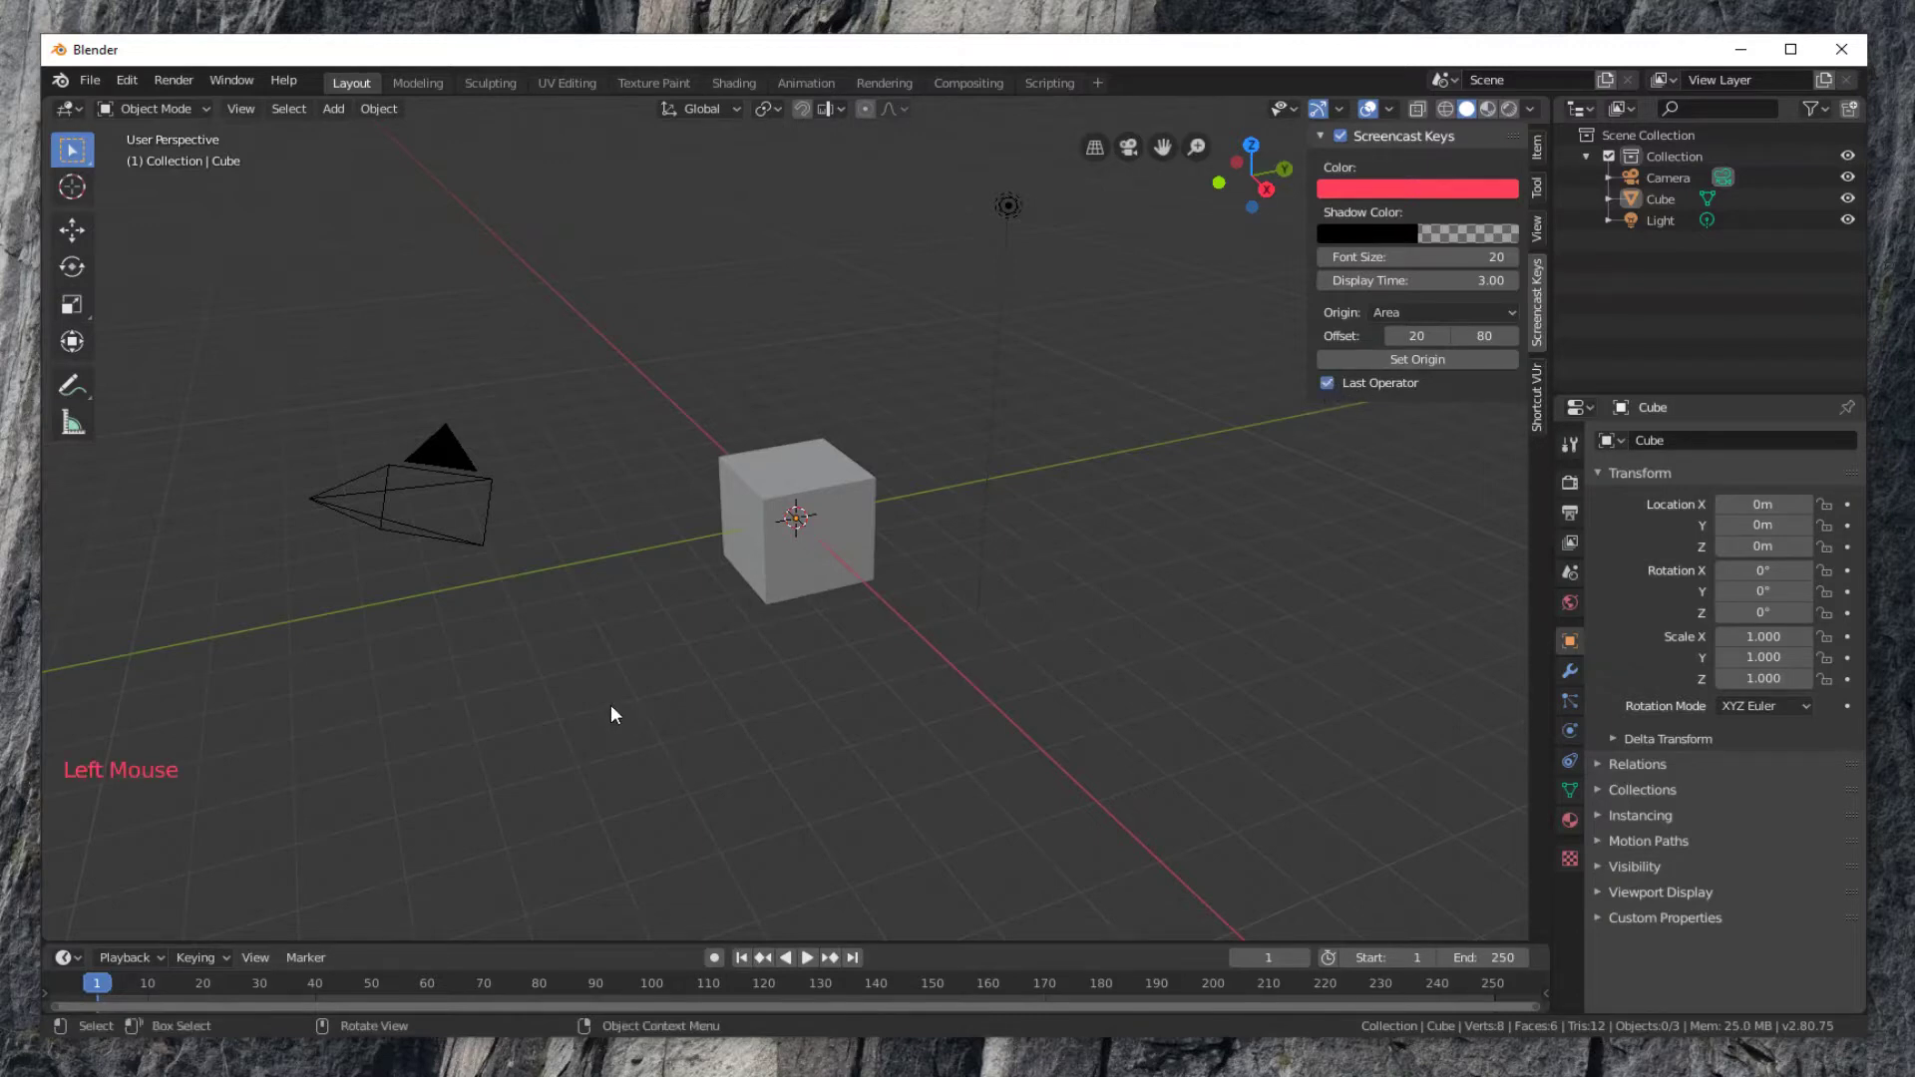
# Step: Select the cube and scale it uniformly to 1.839
pyautogui.moveTo(780, 672); pyautogui.dragTo(772, 709, button='middle')
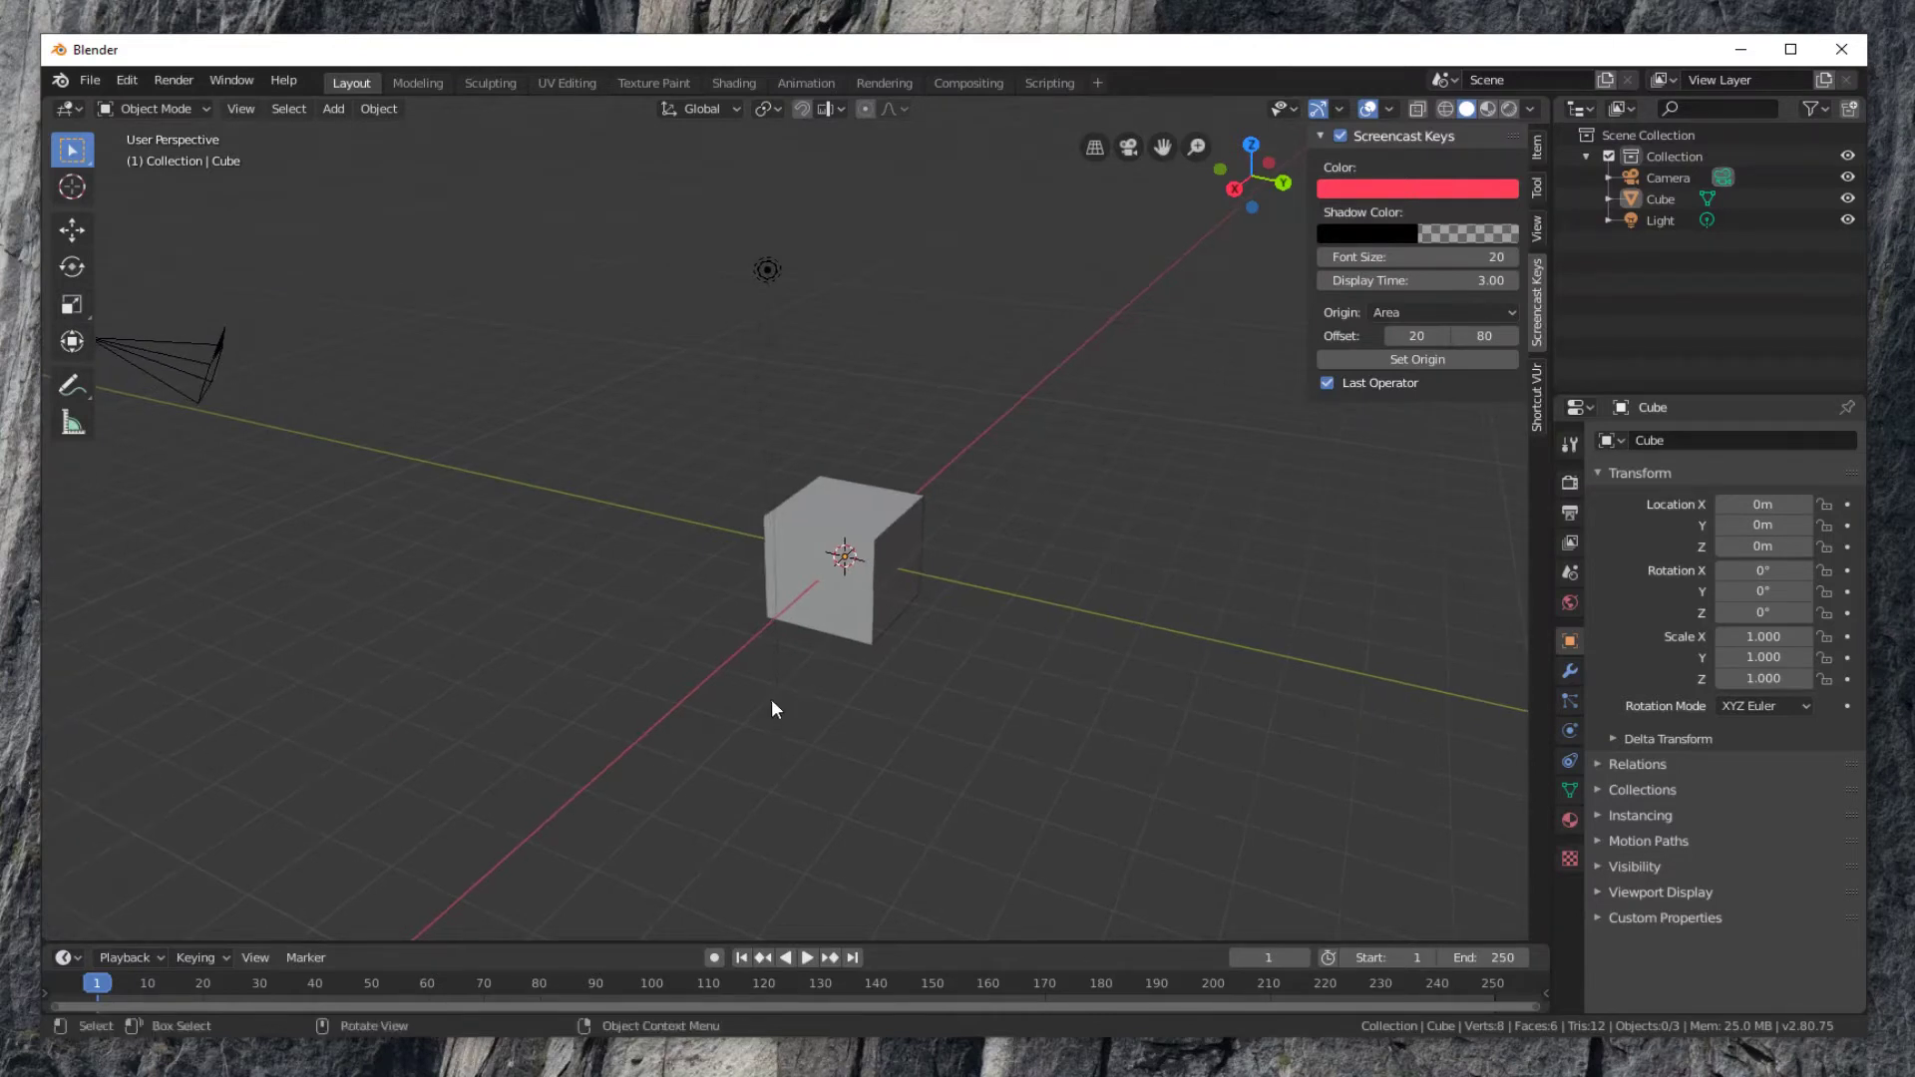
pyautogui.press('Escape')
pyautogui.click(834, 583)
pyautogui.scroll(1, 525, 569)
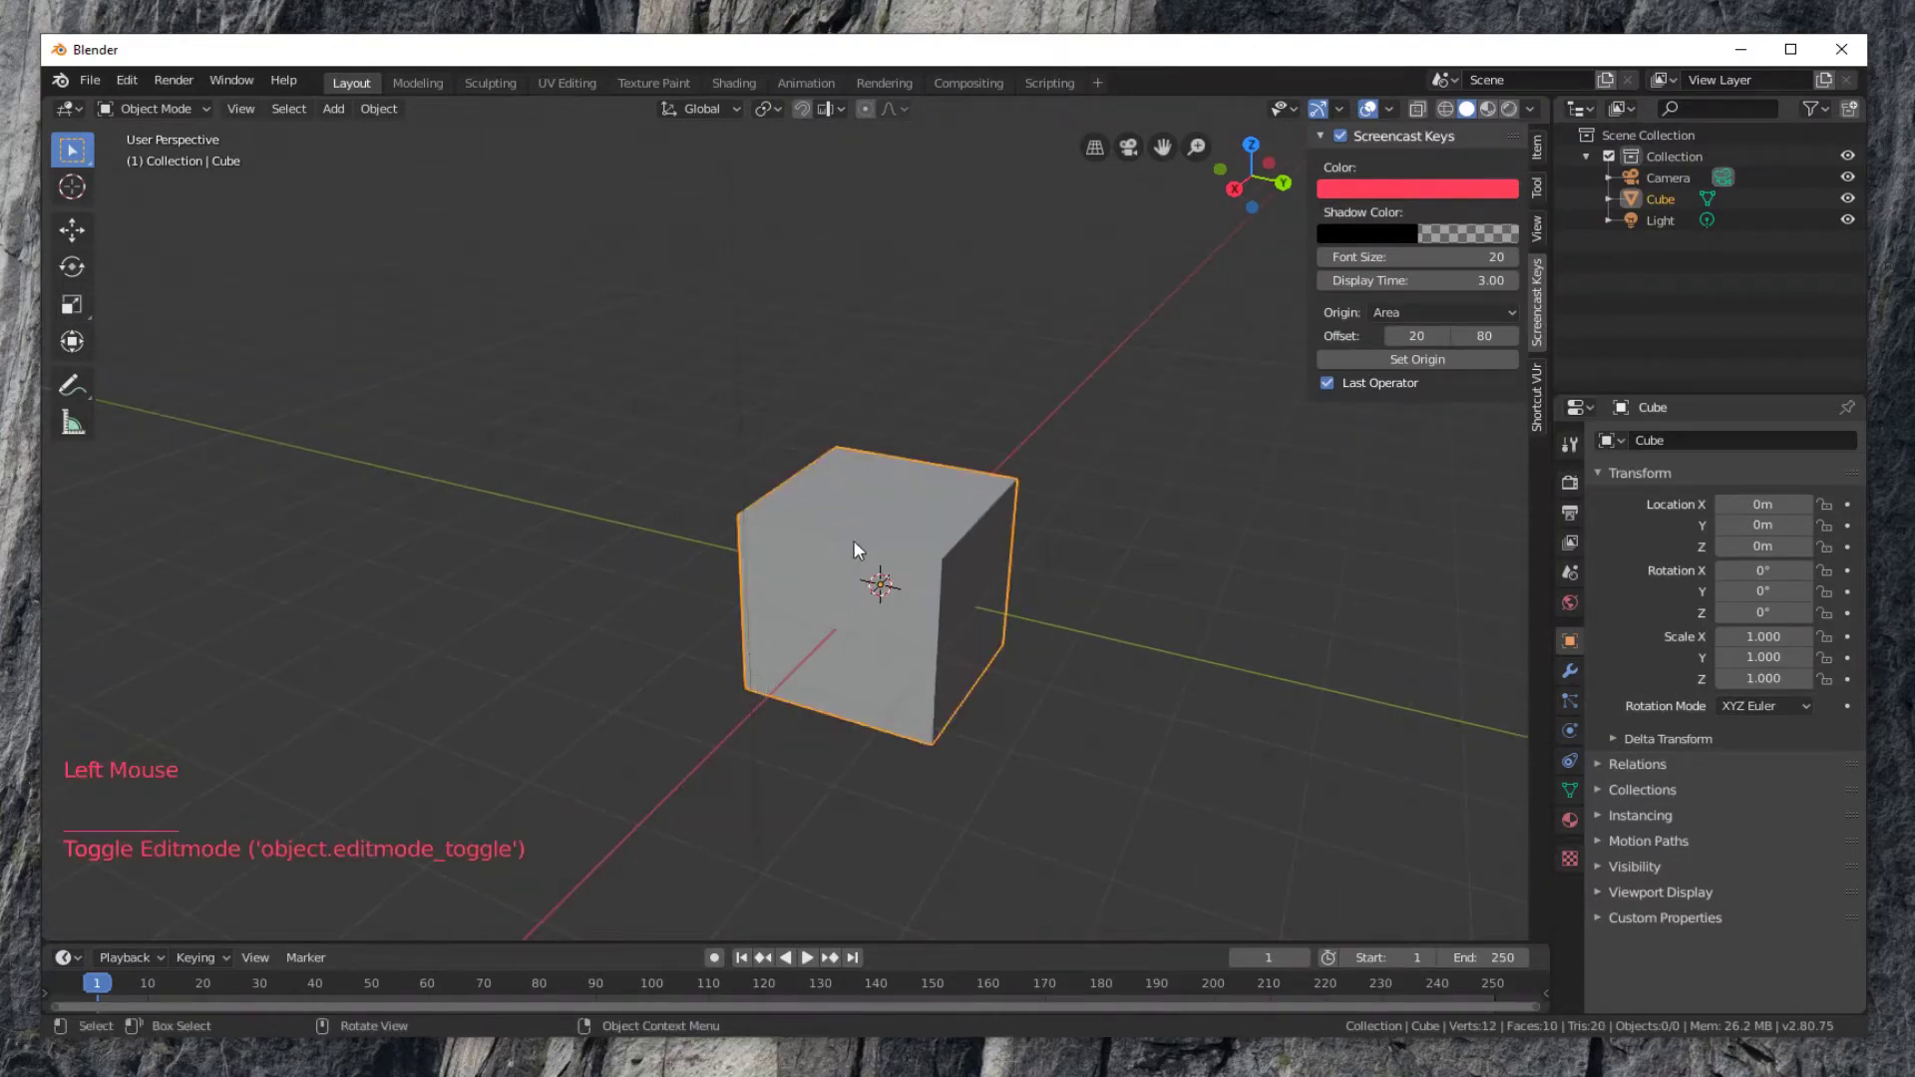
pyautogui.click(920, 572)
pyautogui.press('s')
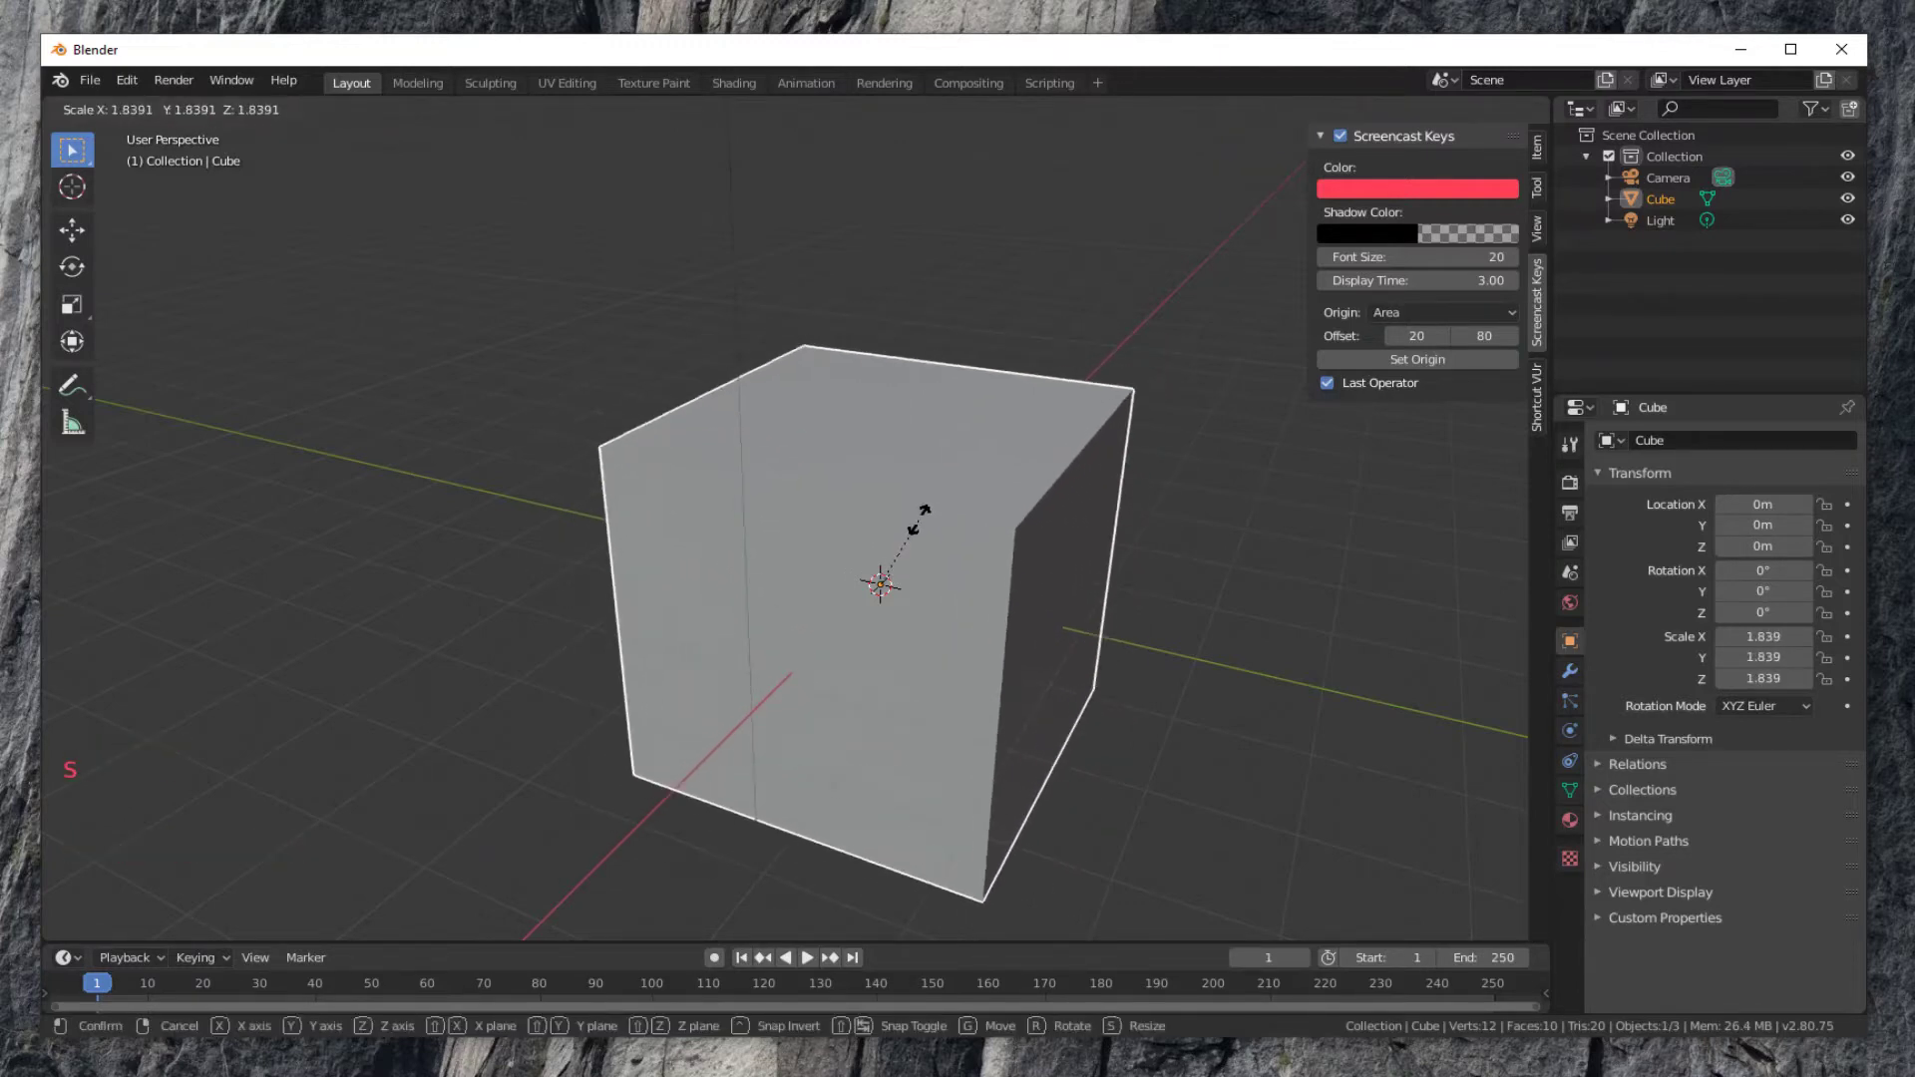
pyautogui.click(919, 519)
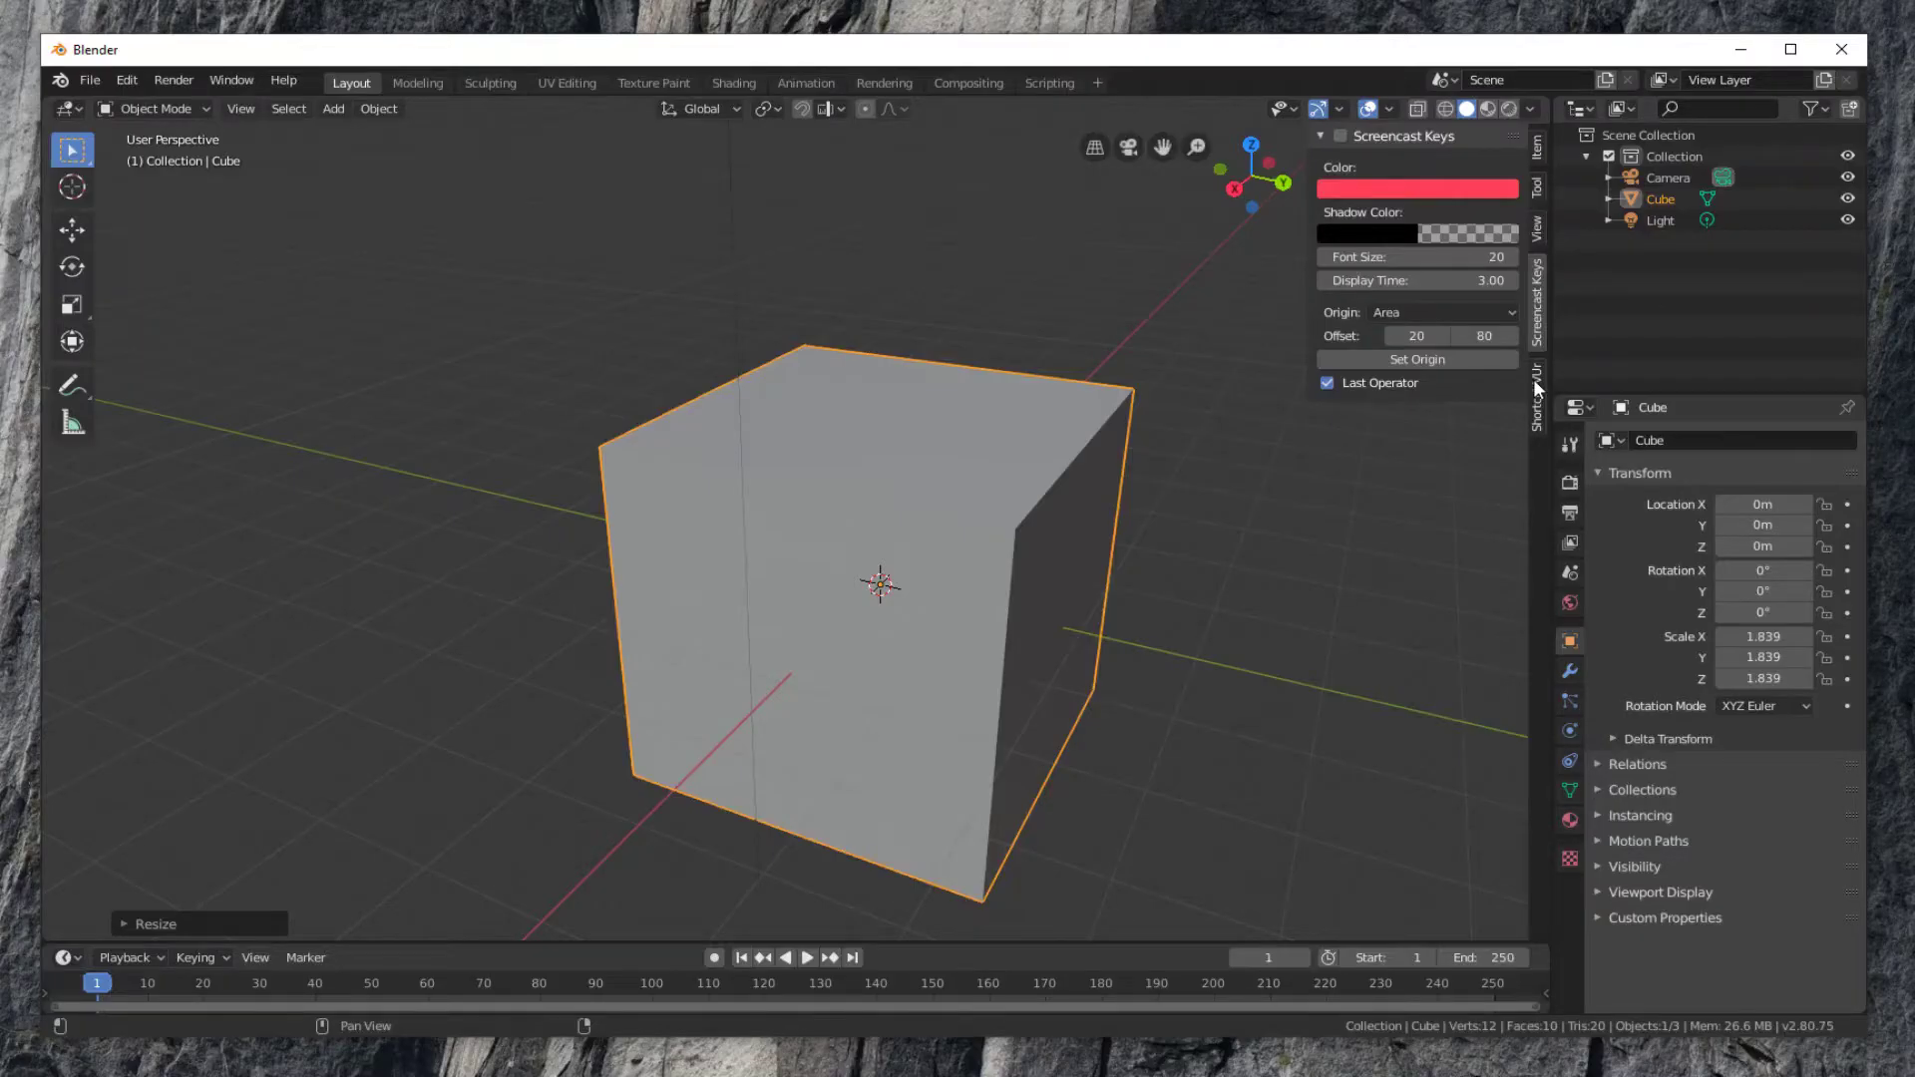
# Step: Start Shortcut VUr, dock its display at Center, and make its text red-pink
pyautogui.click(1482, 428)
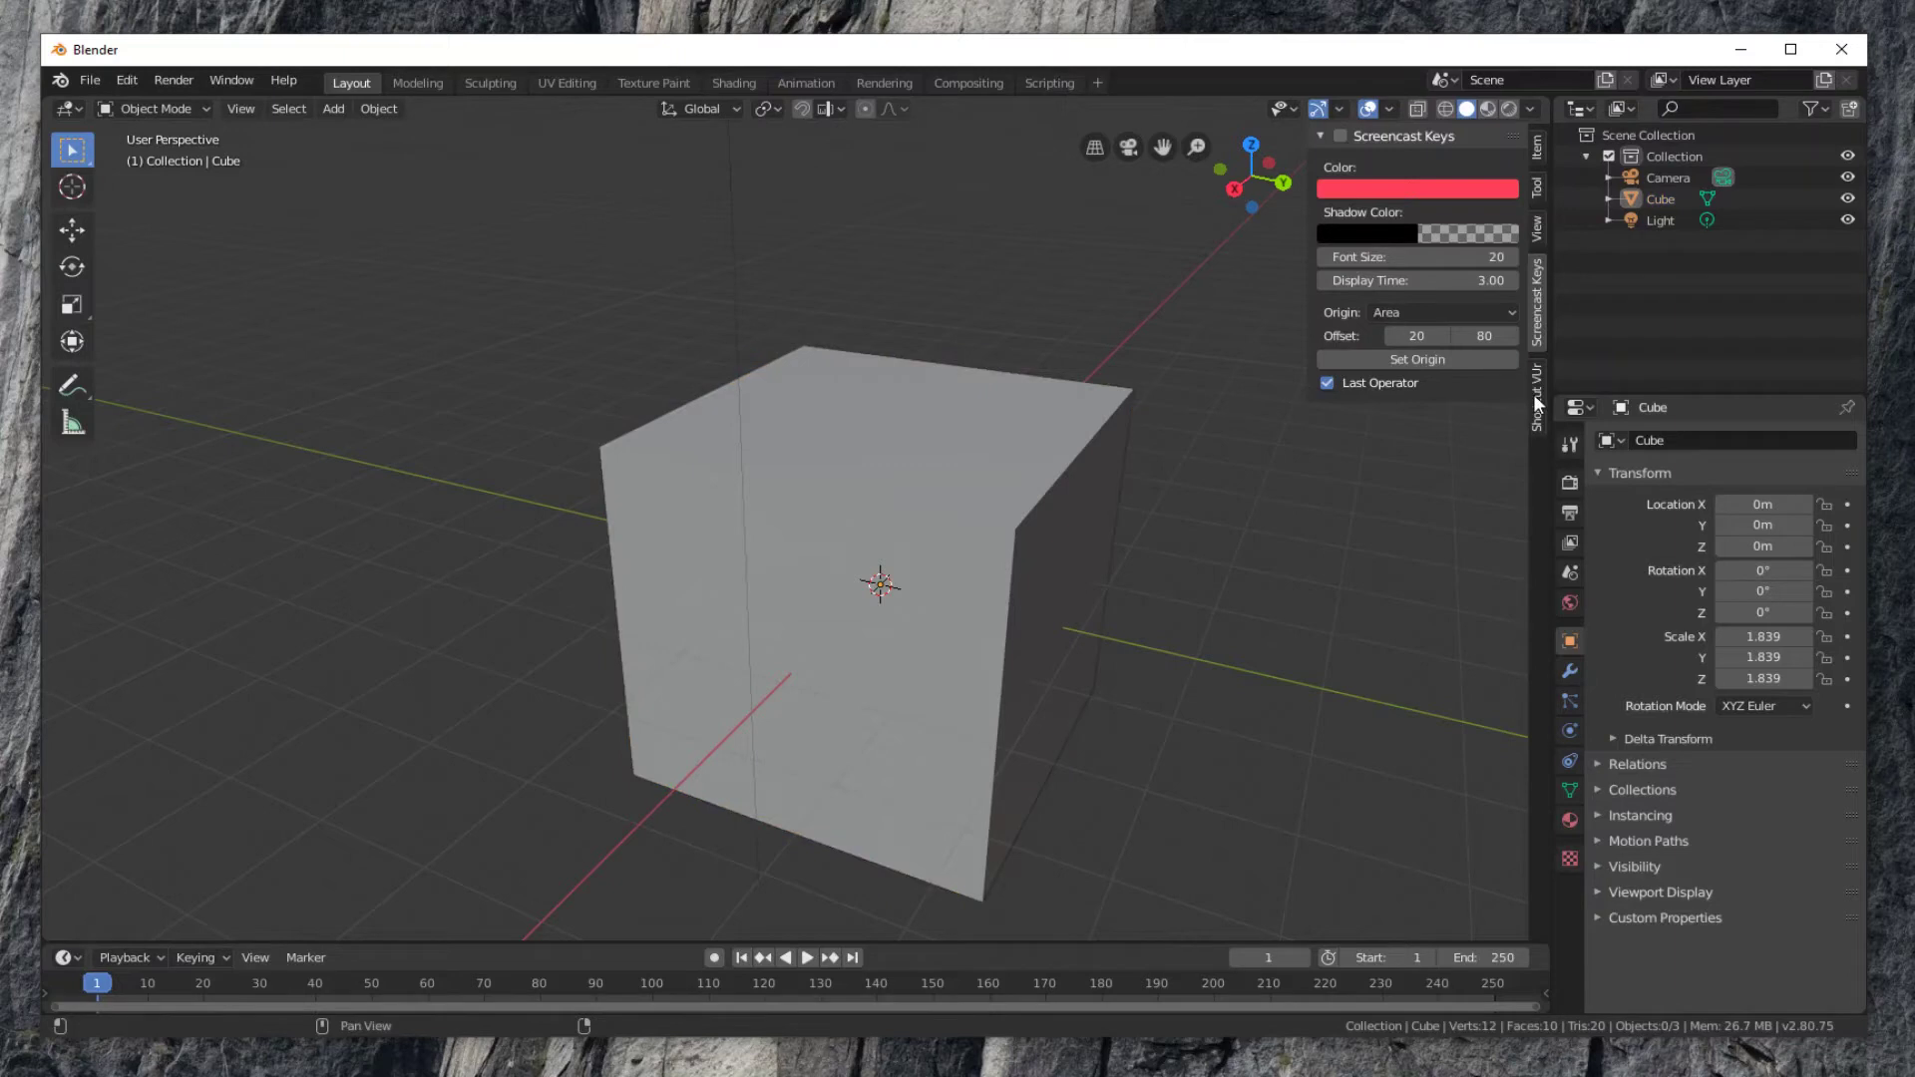
pyautogui.click(1535, 397)
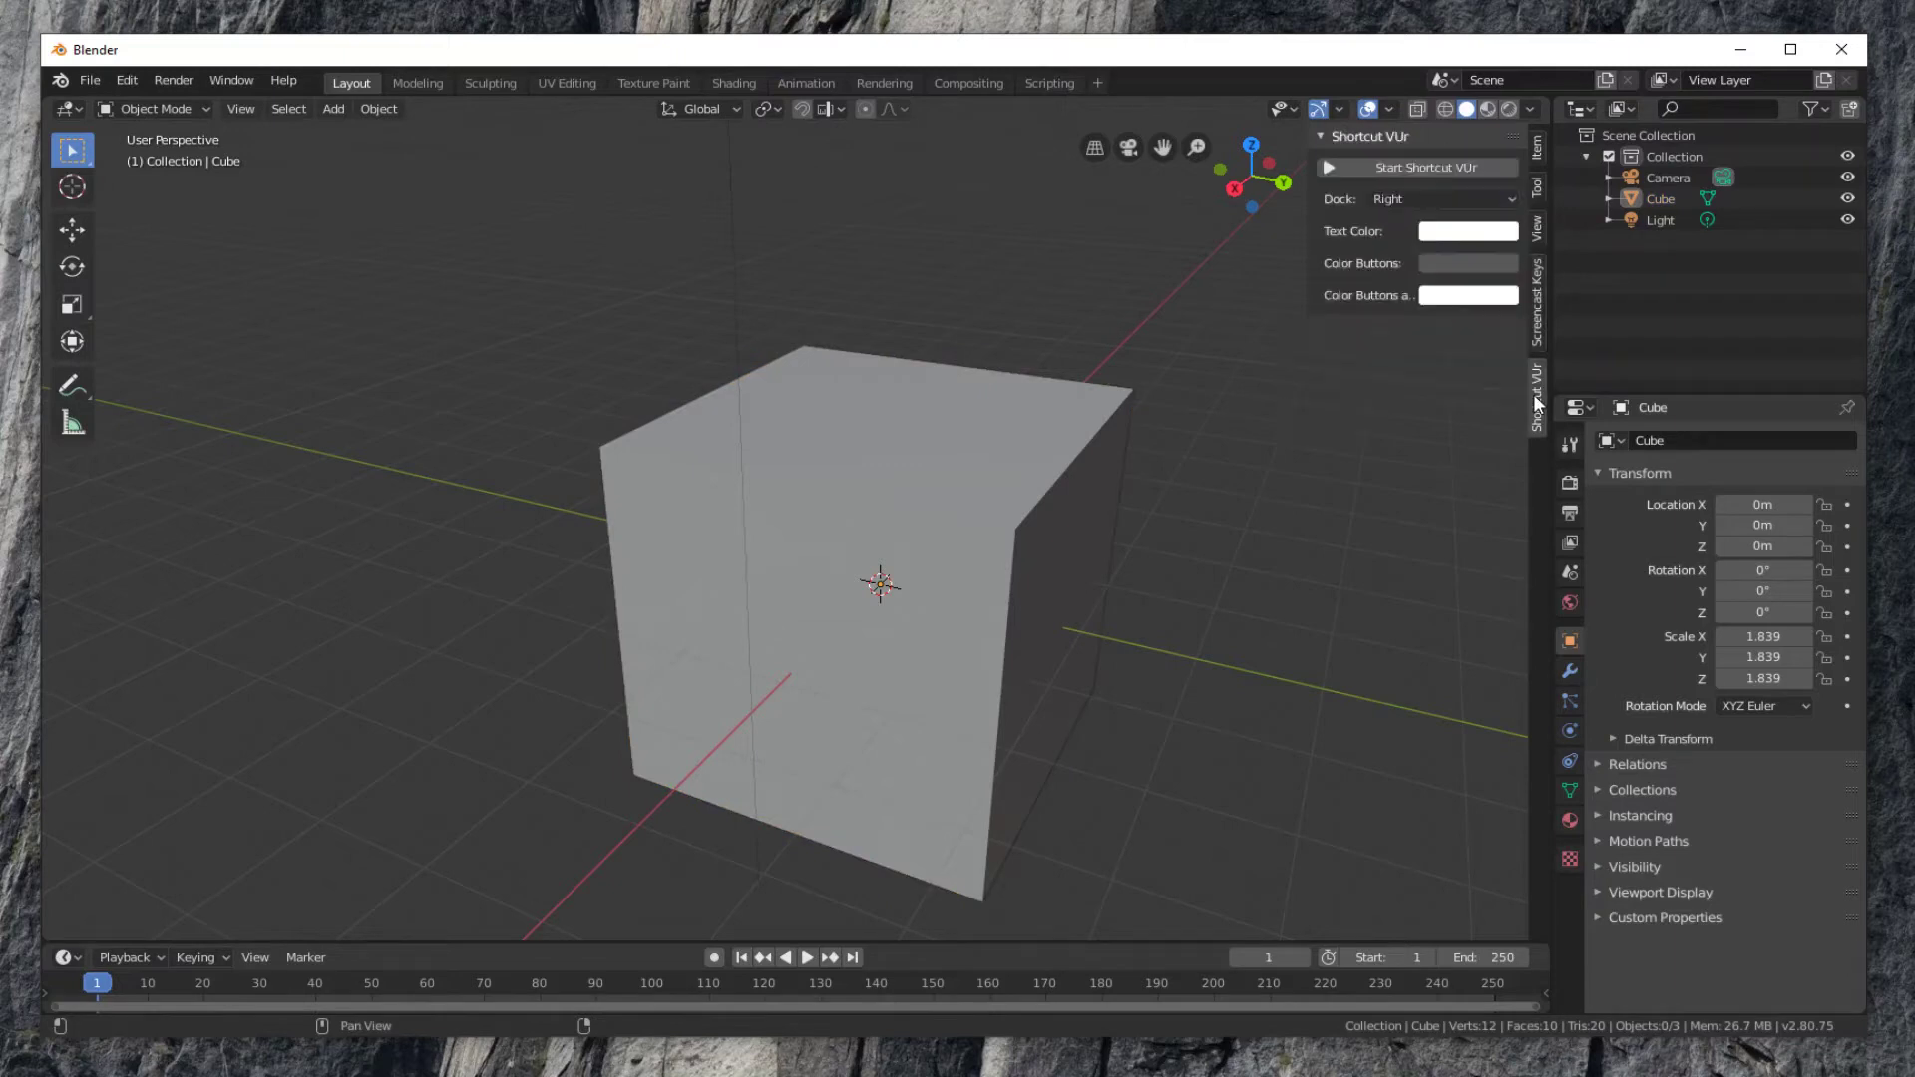
pyautogui.click(1373, 167)
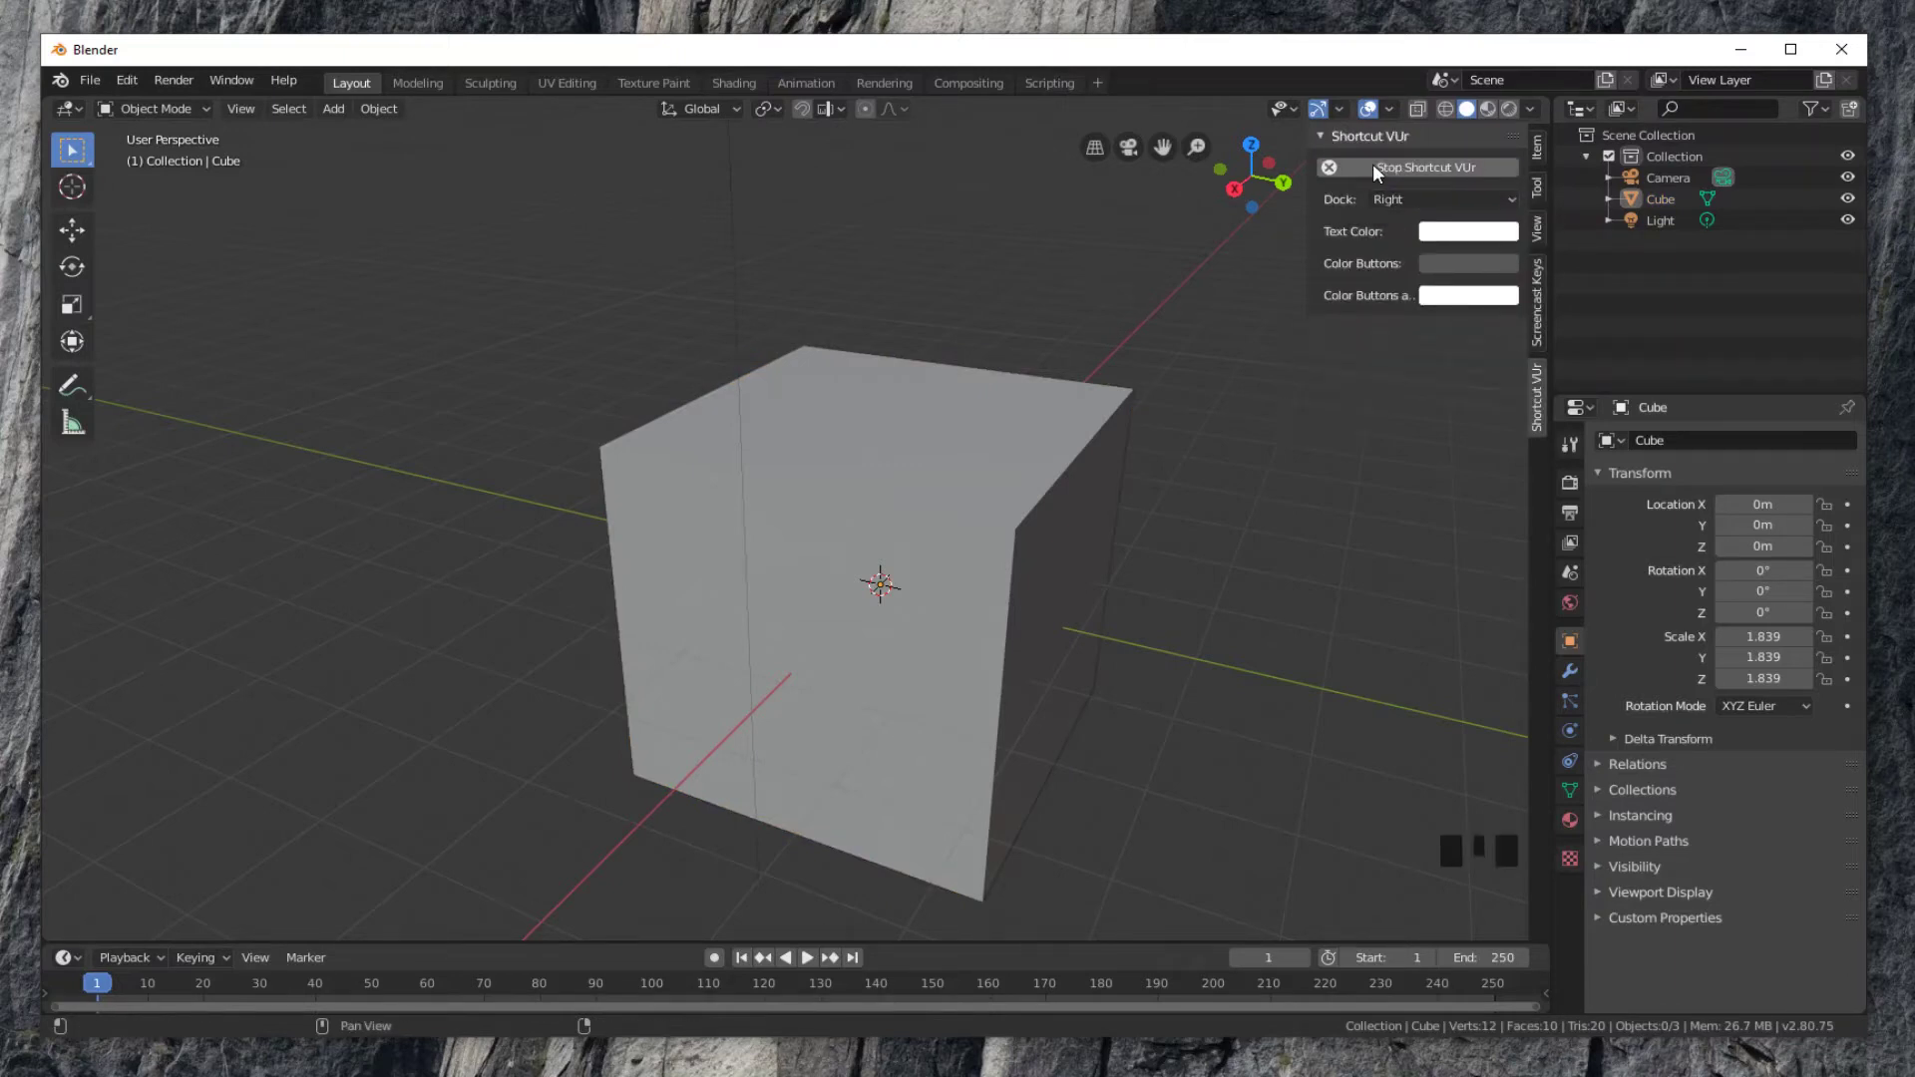
pyautogui.click(1393, 199)
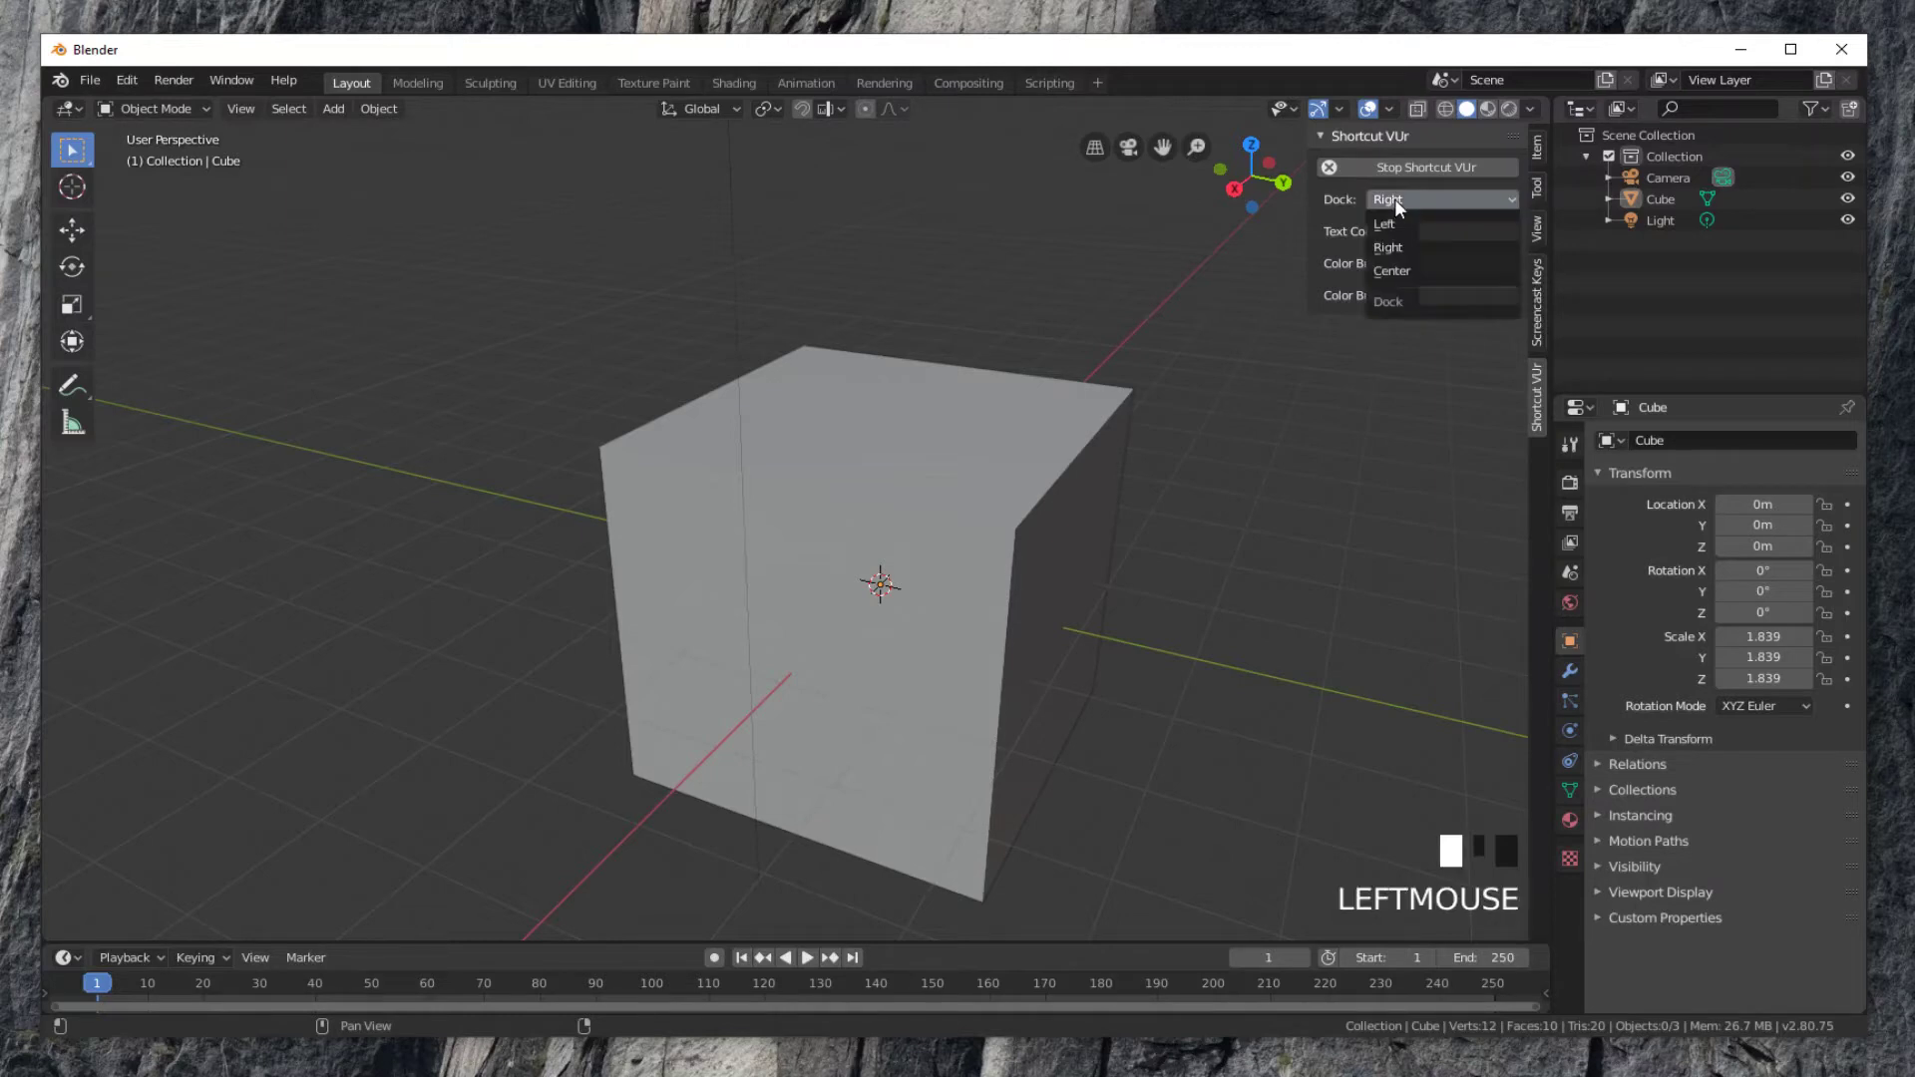
pyautogui.click(1420, 272)
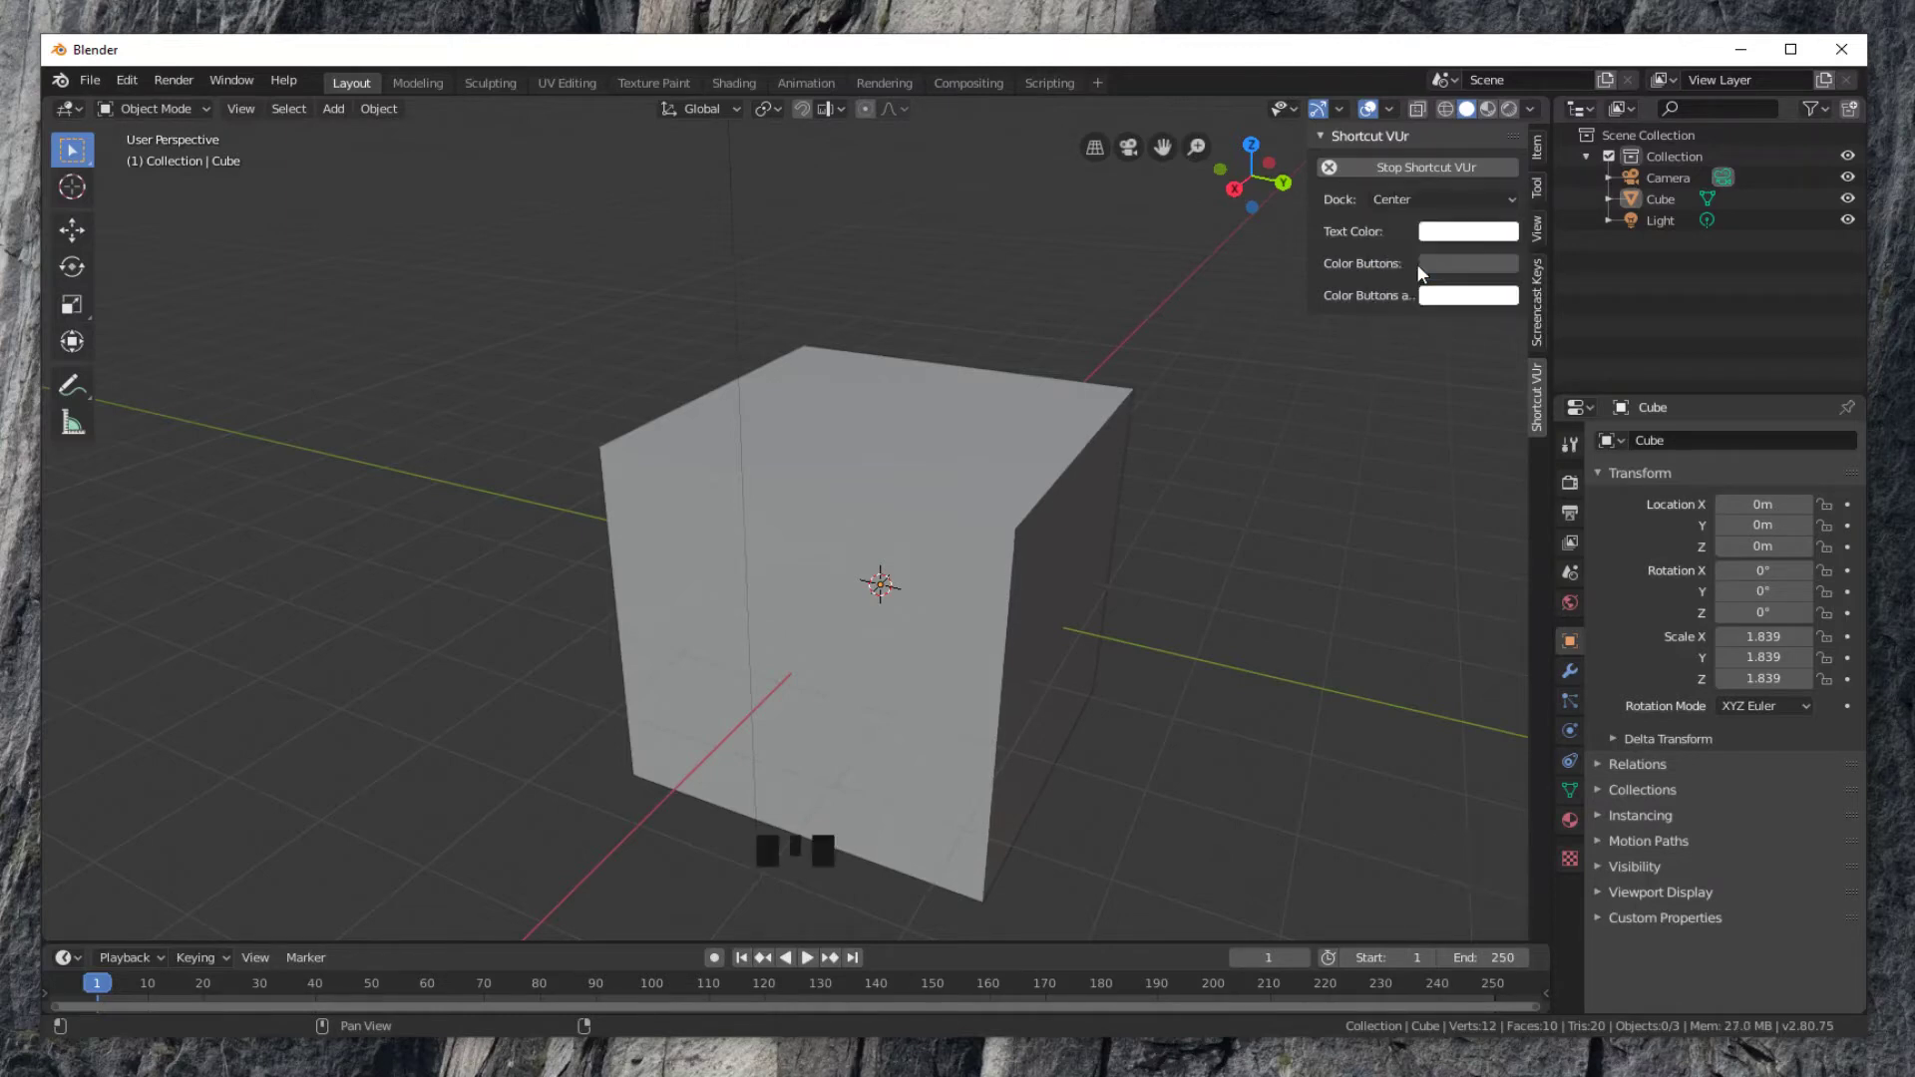
pyautogui.click(1448, 234)
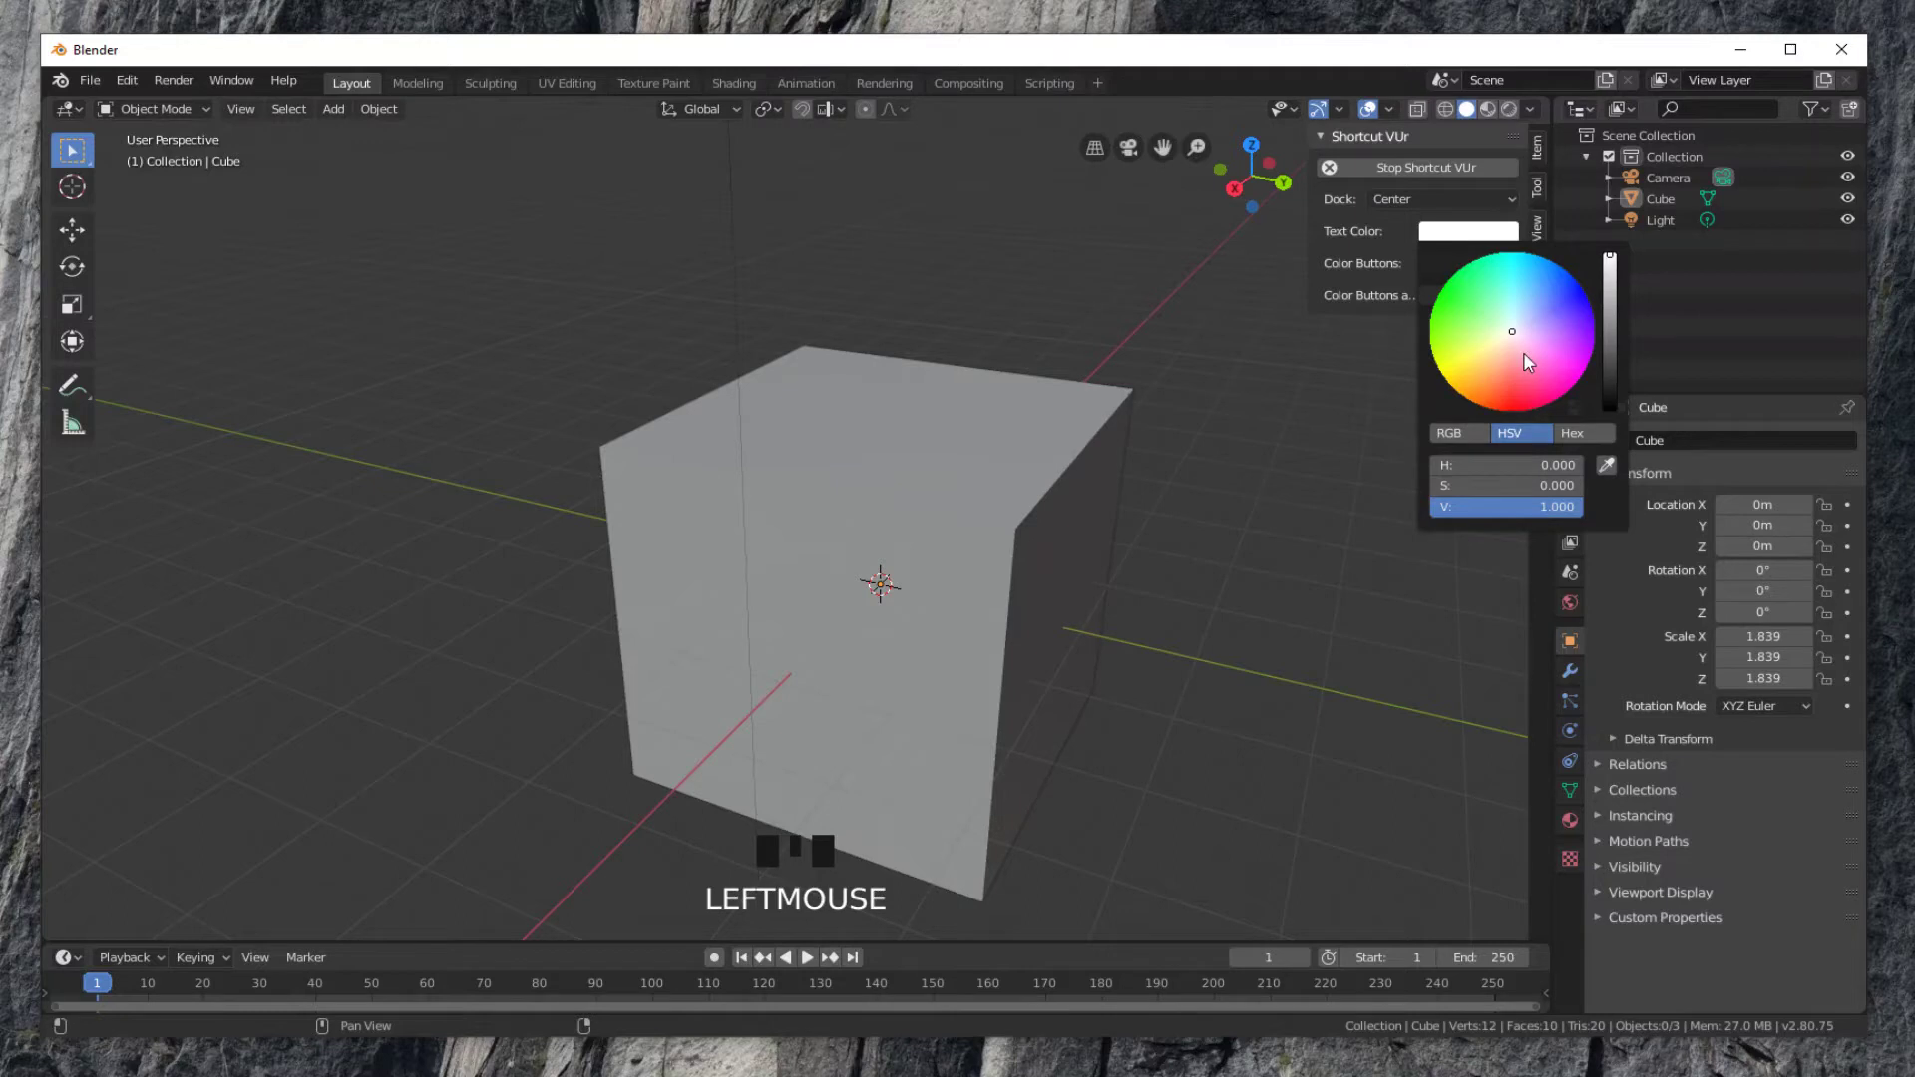
pyautogui.moveTo(1524, 351); pyautogui.dragTo(1520, 391)
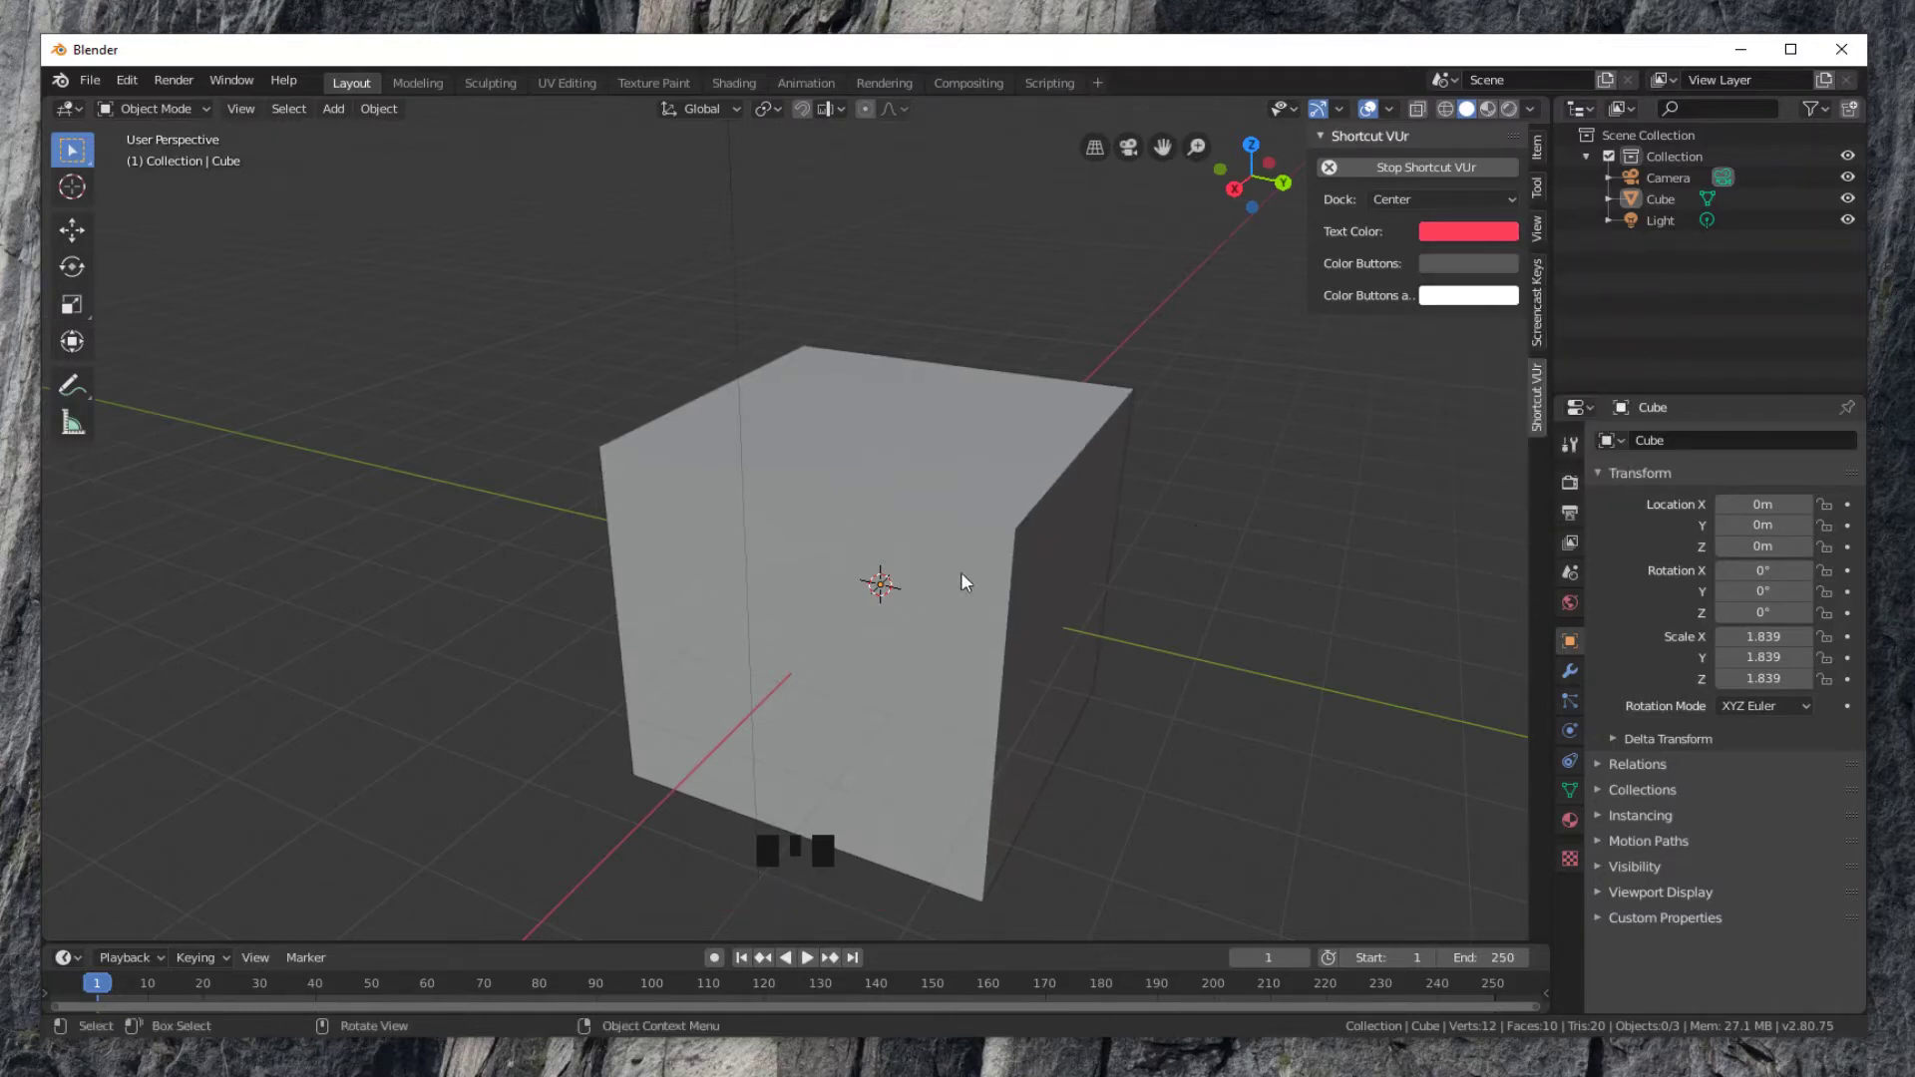
# Step: Scale the cube along Z only to 3.310, keeping 1.839 on X and Y
pyautogui.scroll(-2, 880, 640)
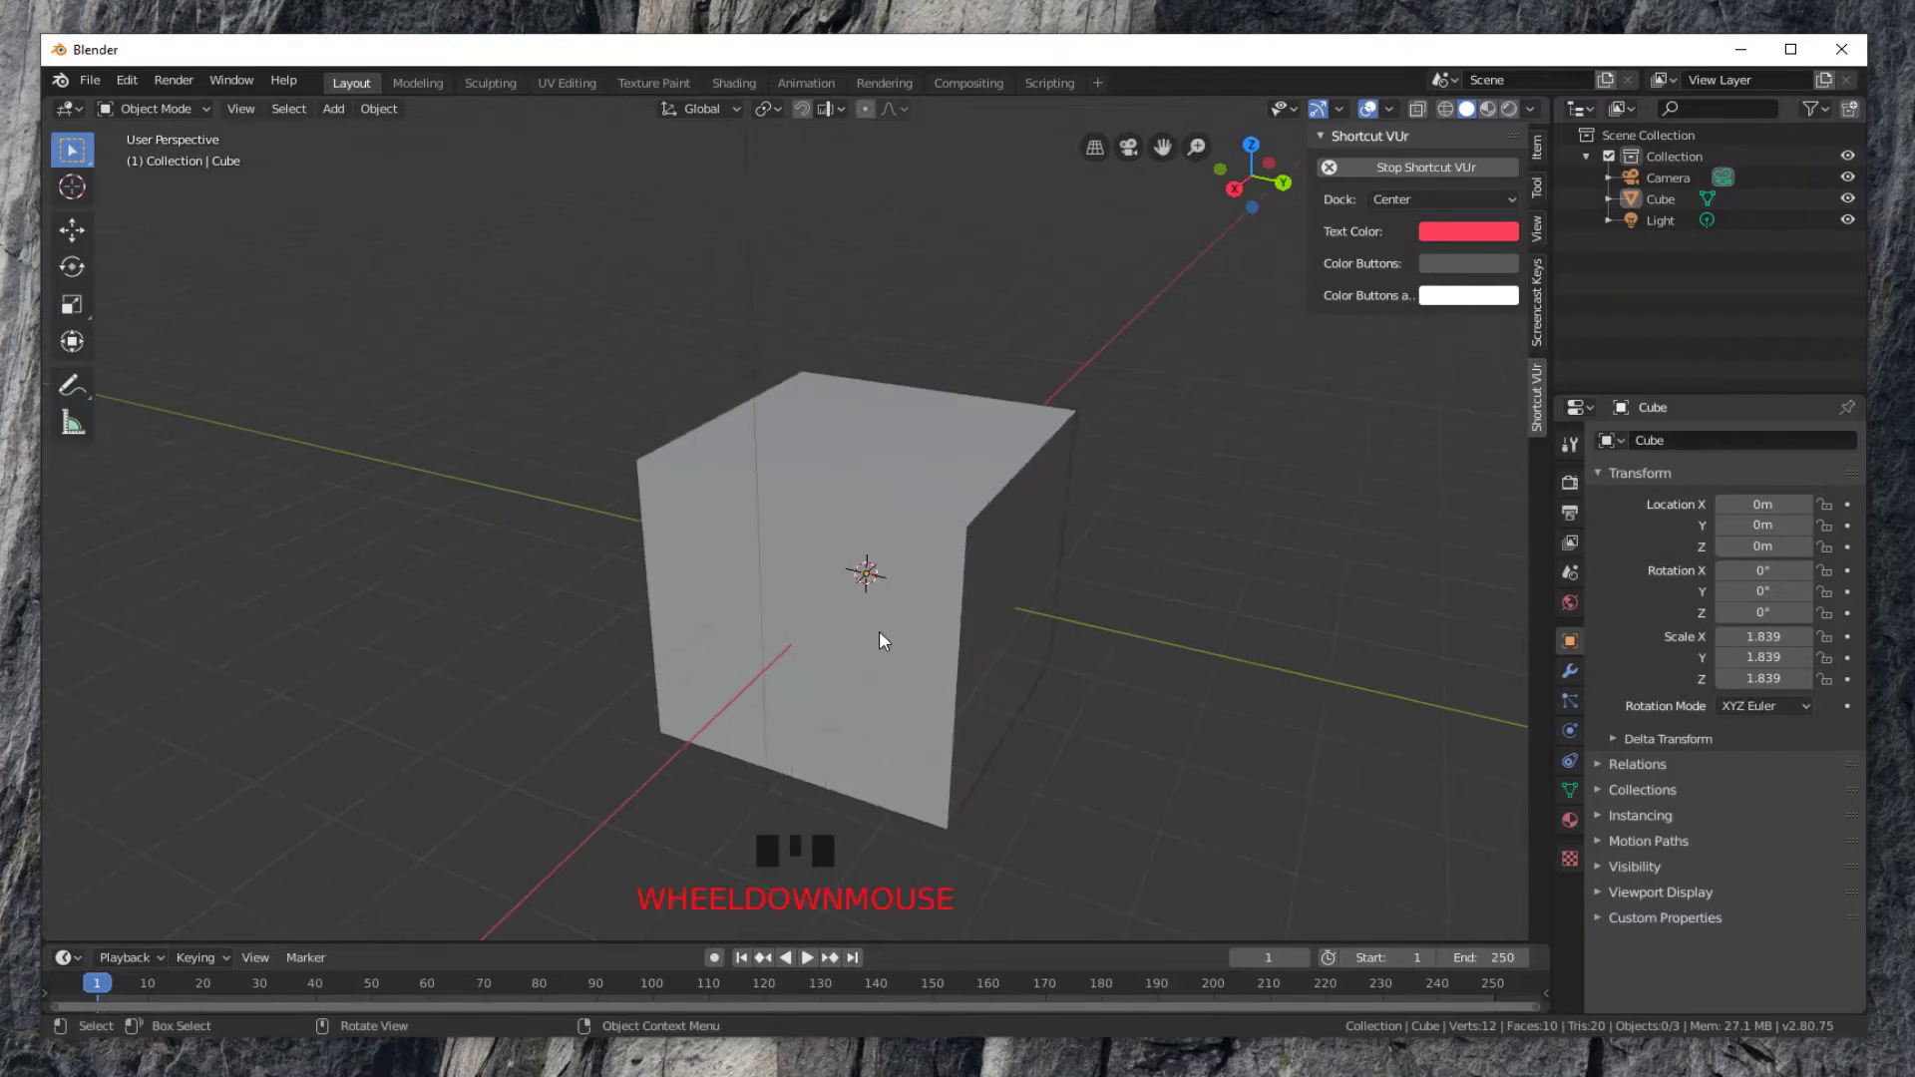
pyautogui.scroll(-1, 880, 639)
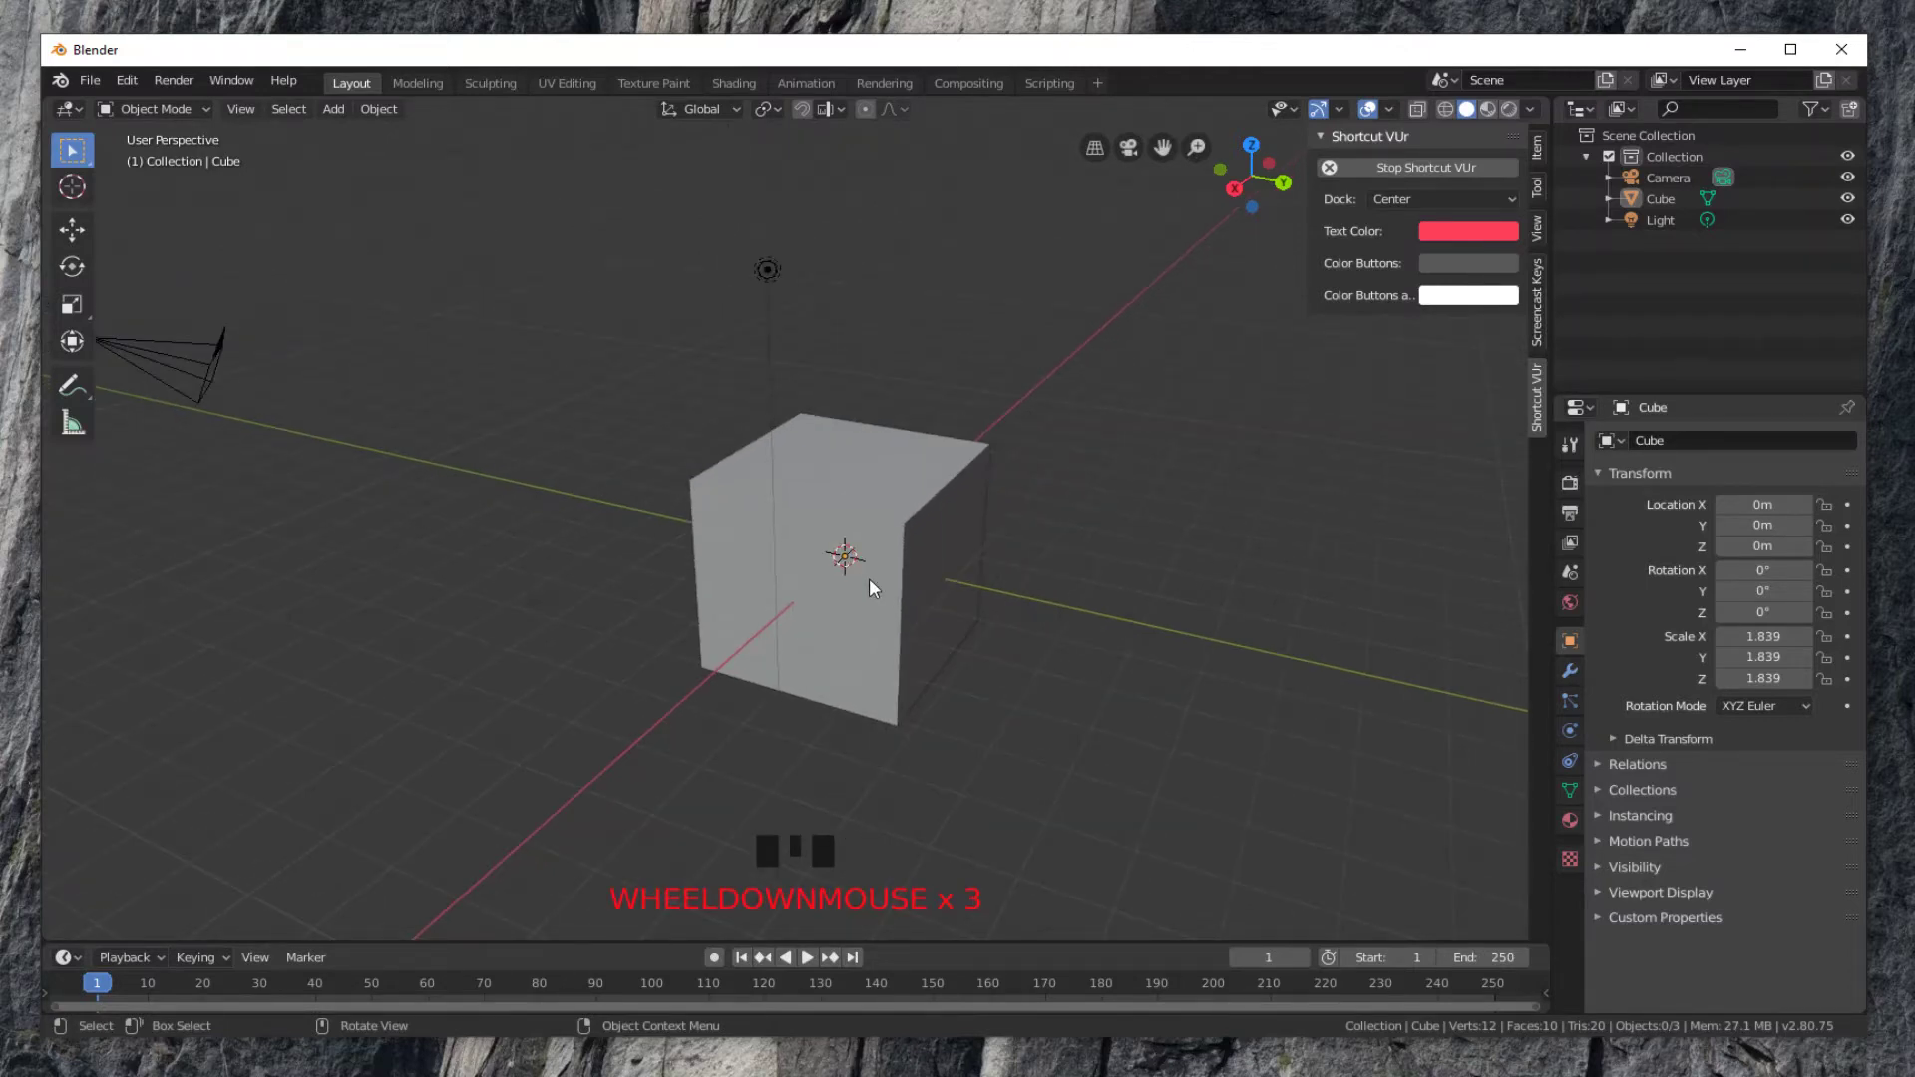
pyautogui.moveTo(870, 578)
pyautogui.mouseDown(button='middle')
pyautogui.moveTo(947, 589)
pyautogui.moveTo(997, 509)
pyautogui.moveTo(724, 433)
pyautogui.moveTo(850, 619)
pyautogui.moveTo(936, 620)
pyautogui.moveTo(753, 620)
pyautogui.moveTo(735, 660)
pyautogui.moveTo(956, 636)
pyautogui.moveTo(881, 604)
pyautogui.mouseUp(button='middle')
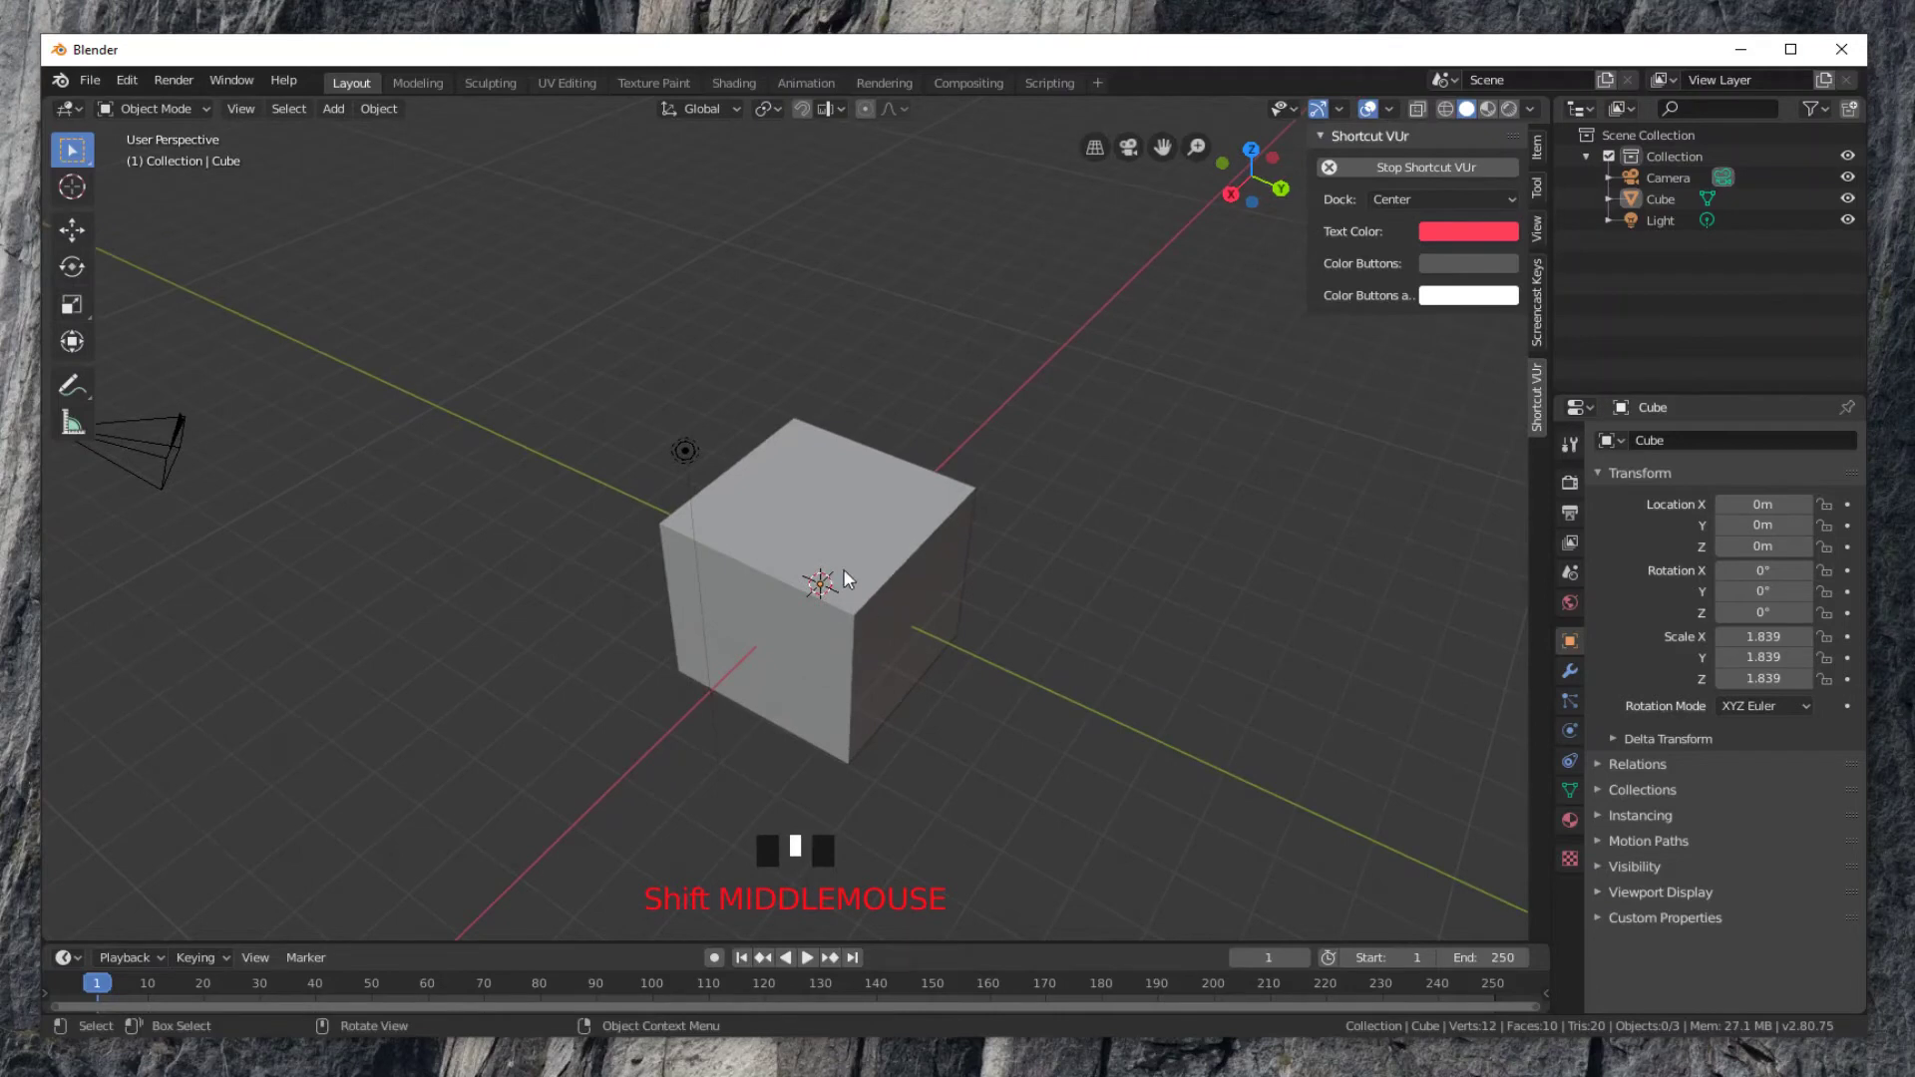
pyautogui.click(851, 569)
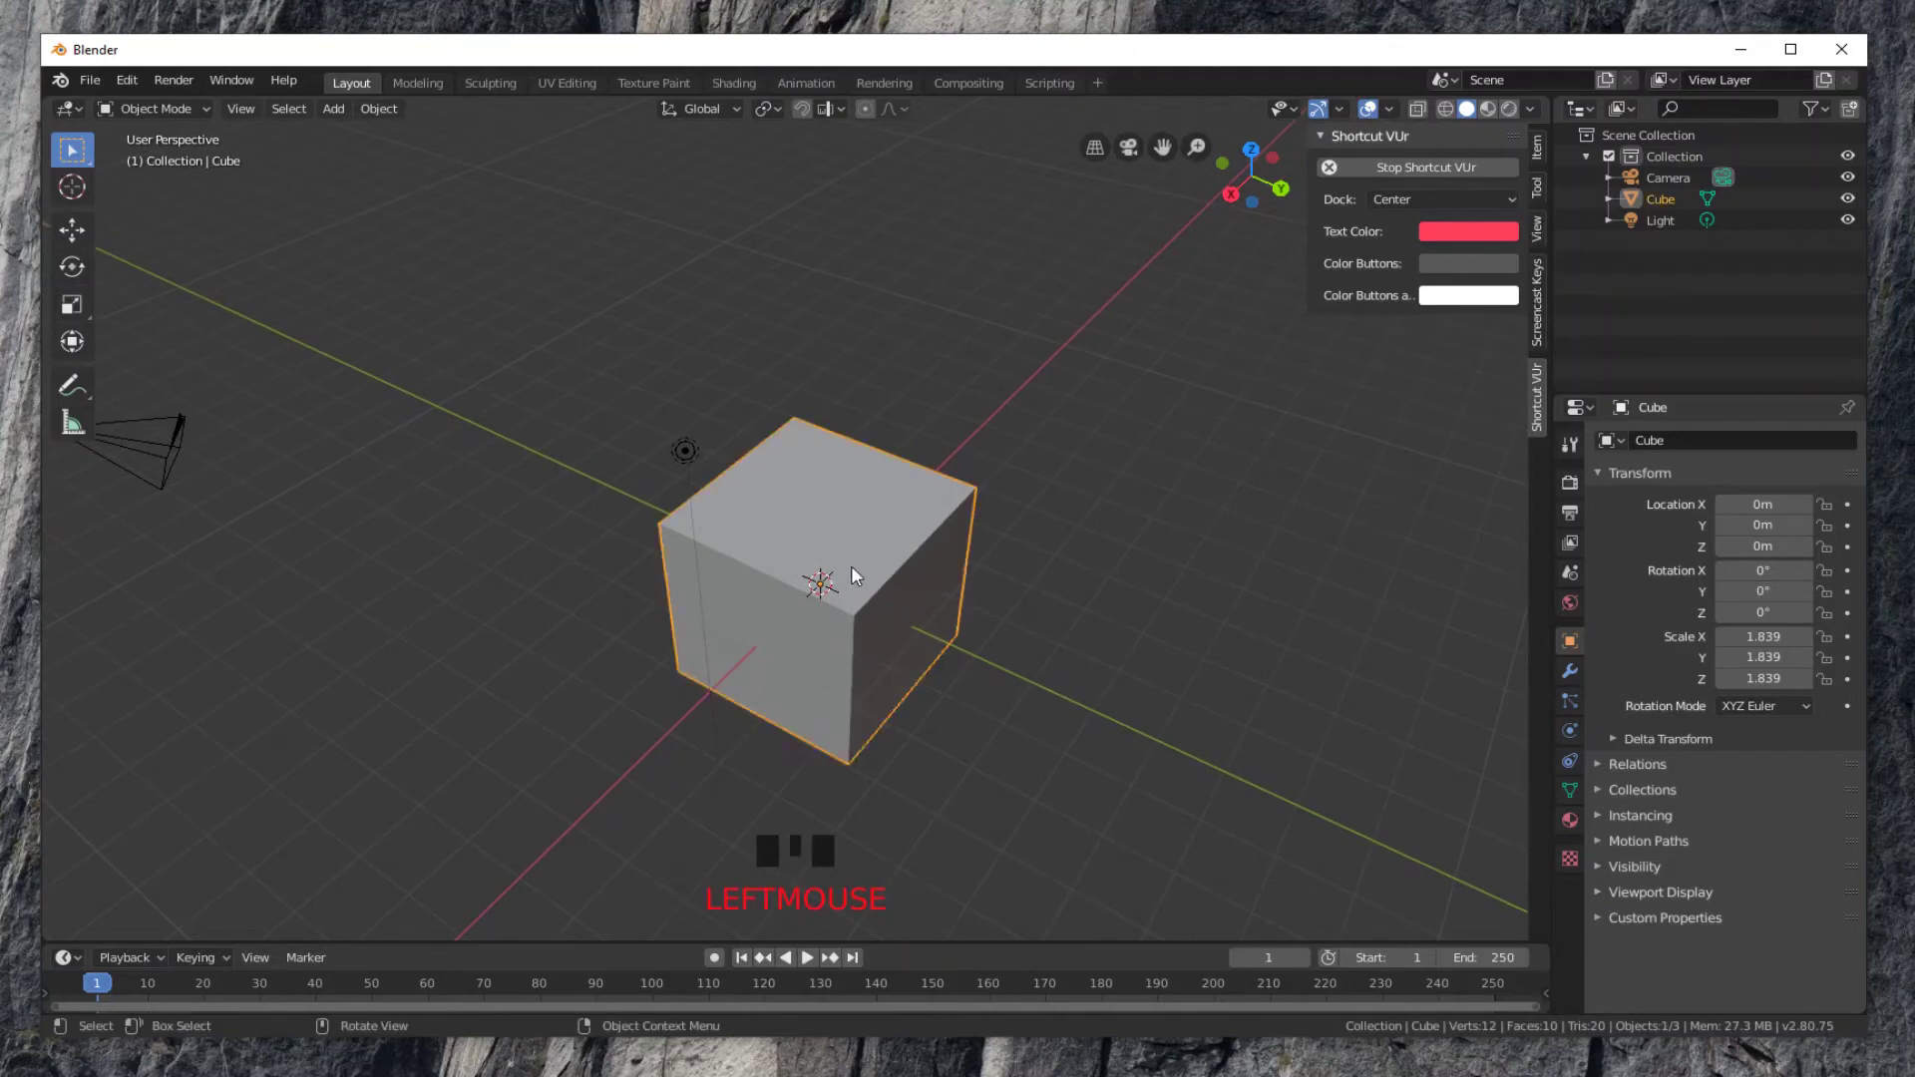
pyautogui.press('s')
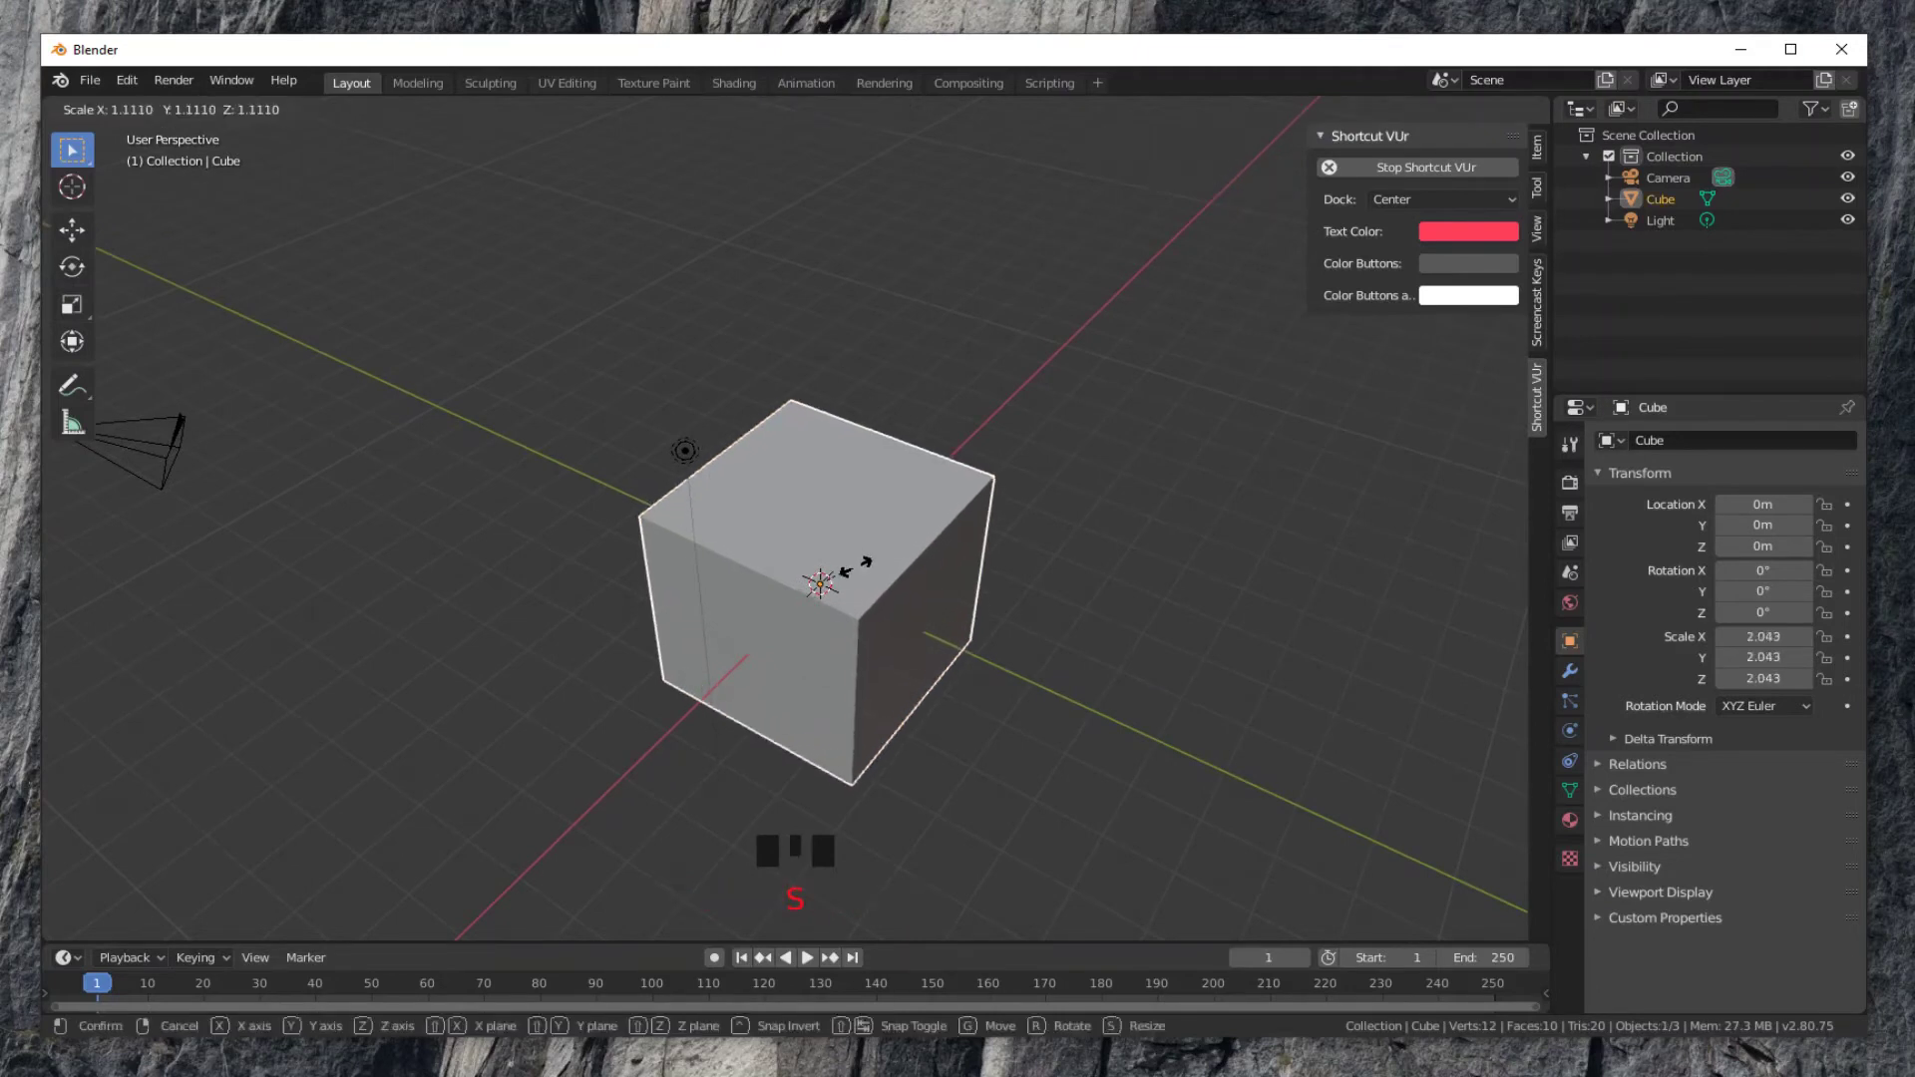
pyautogui.press('z')
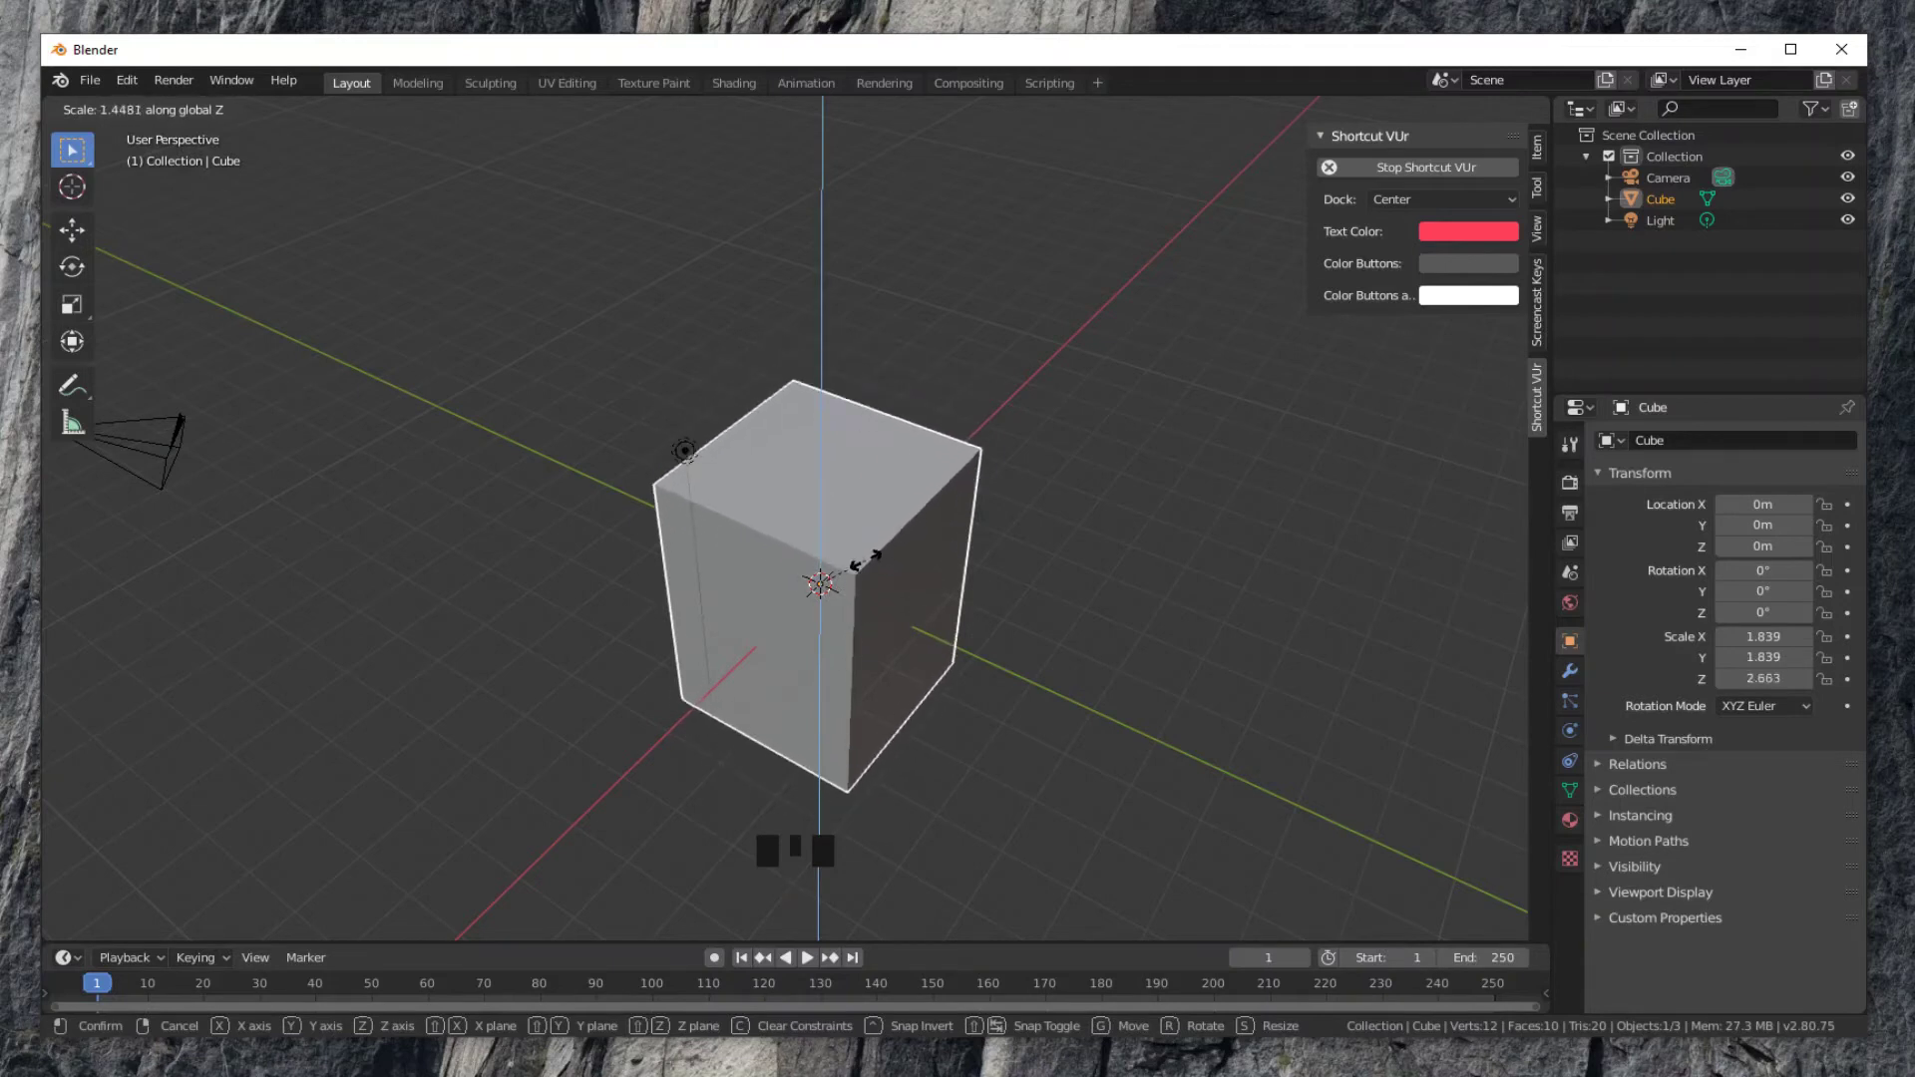
pyautogui.click(882, 592)
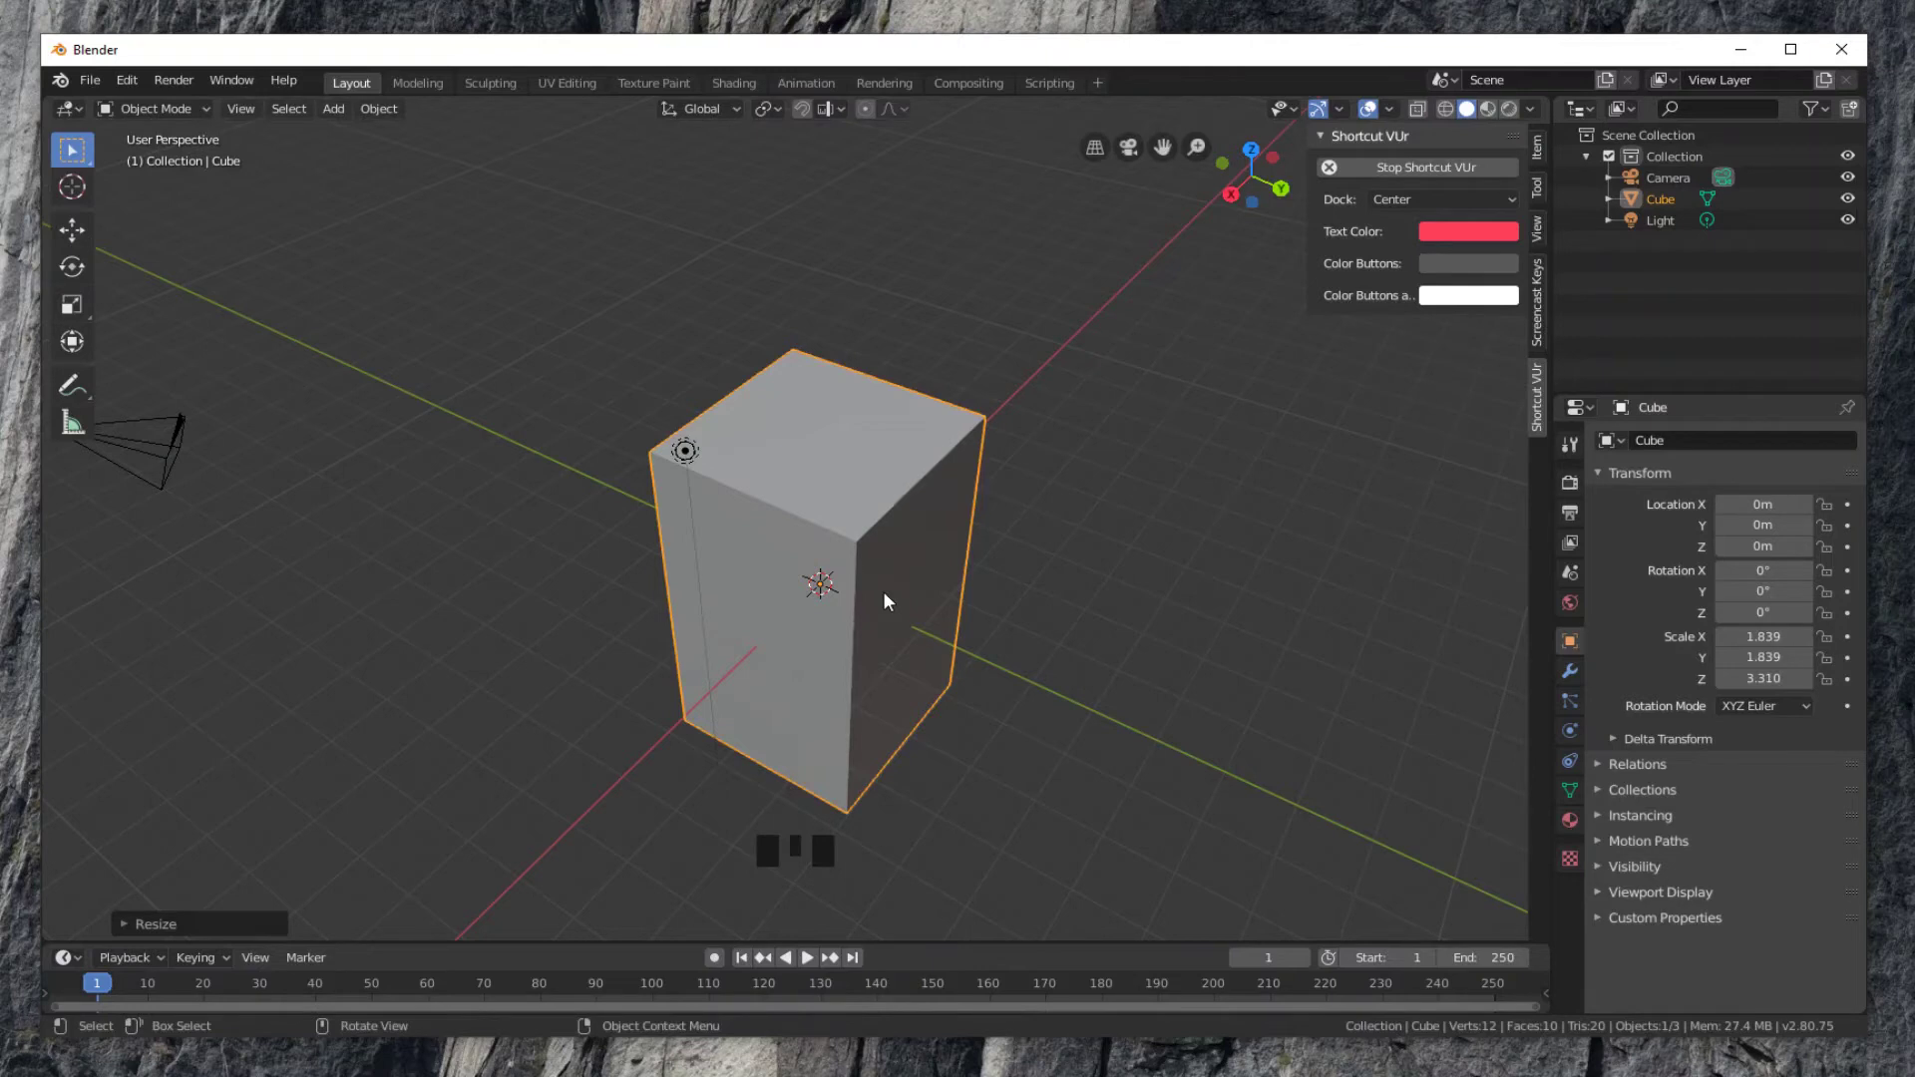
pyautogui.moveTo(885, 595); pyautogui.dragTo(820, 530, button='middle')
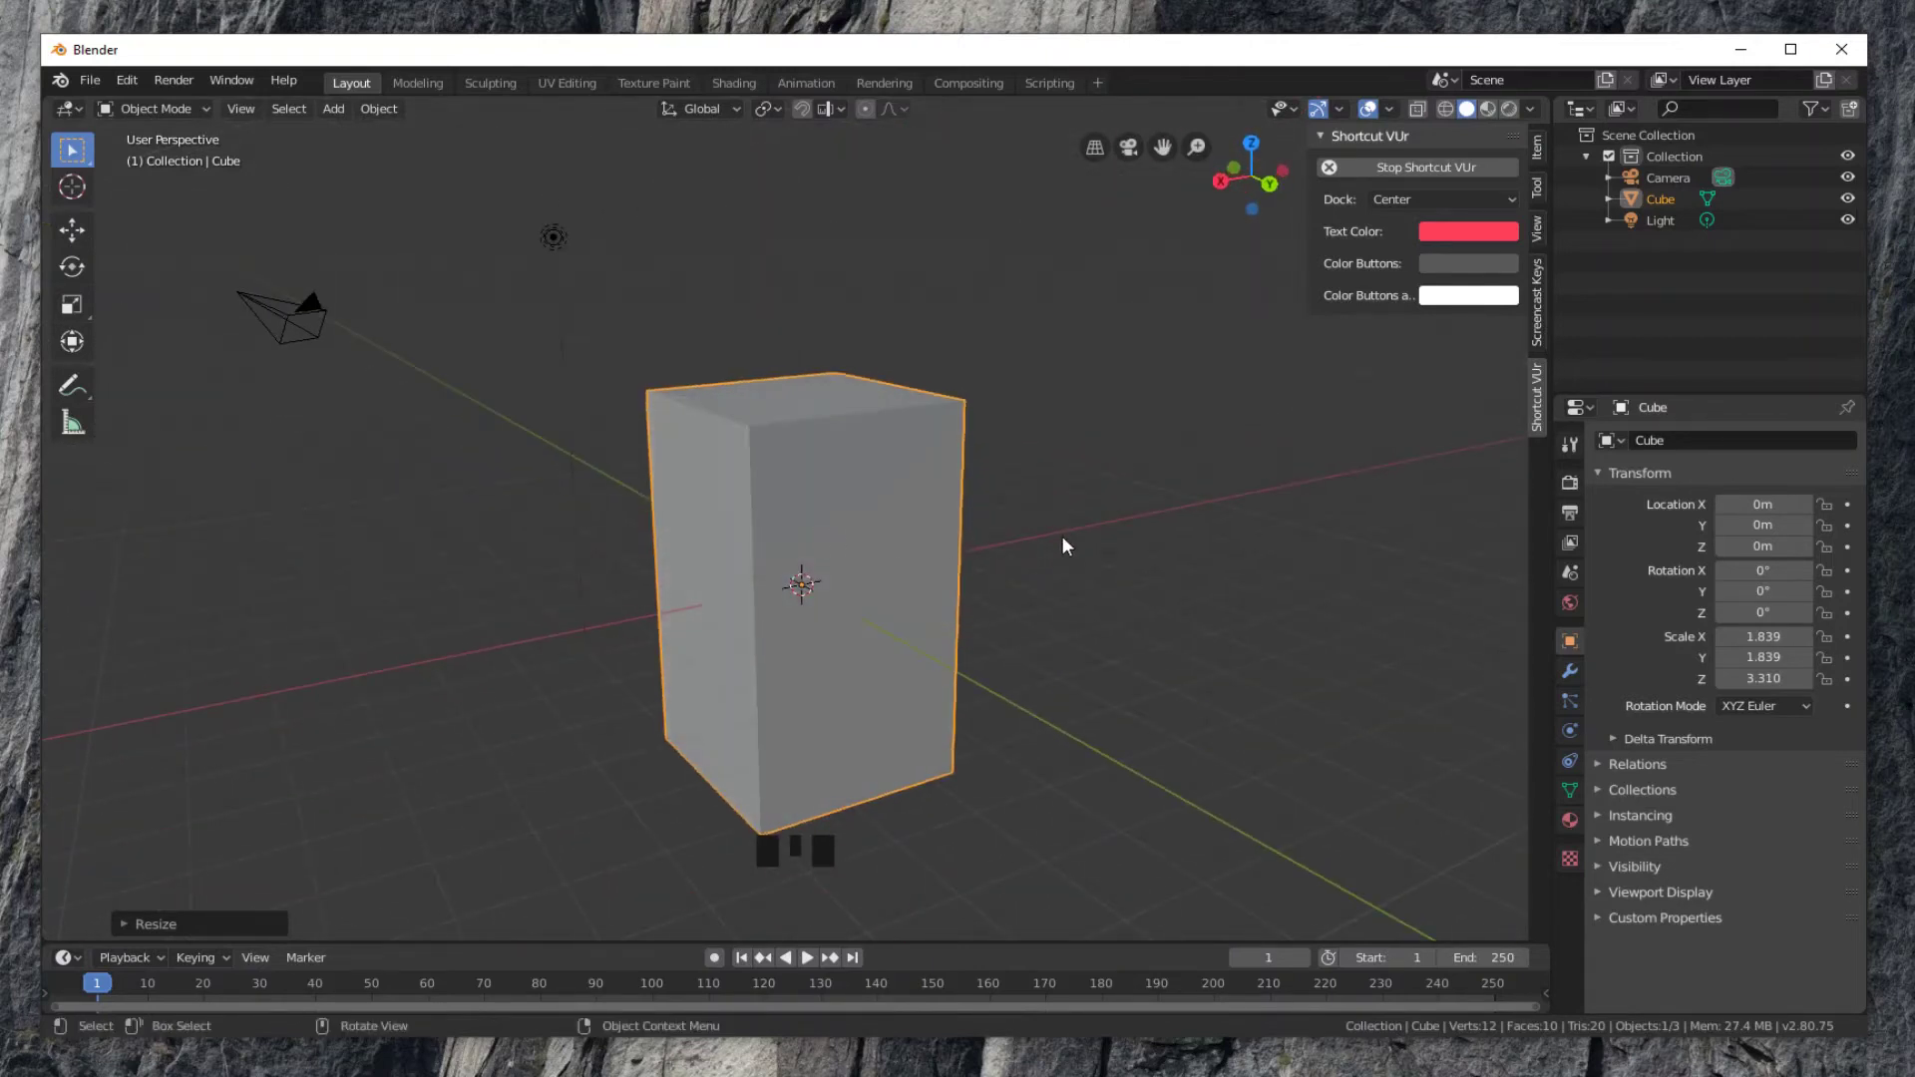
# Step: Stop the Shortcut VUr key display from its sidebar panel, removing it from below the cube
pyautogui.click(1381, 166)
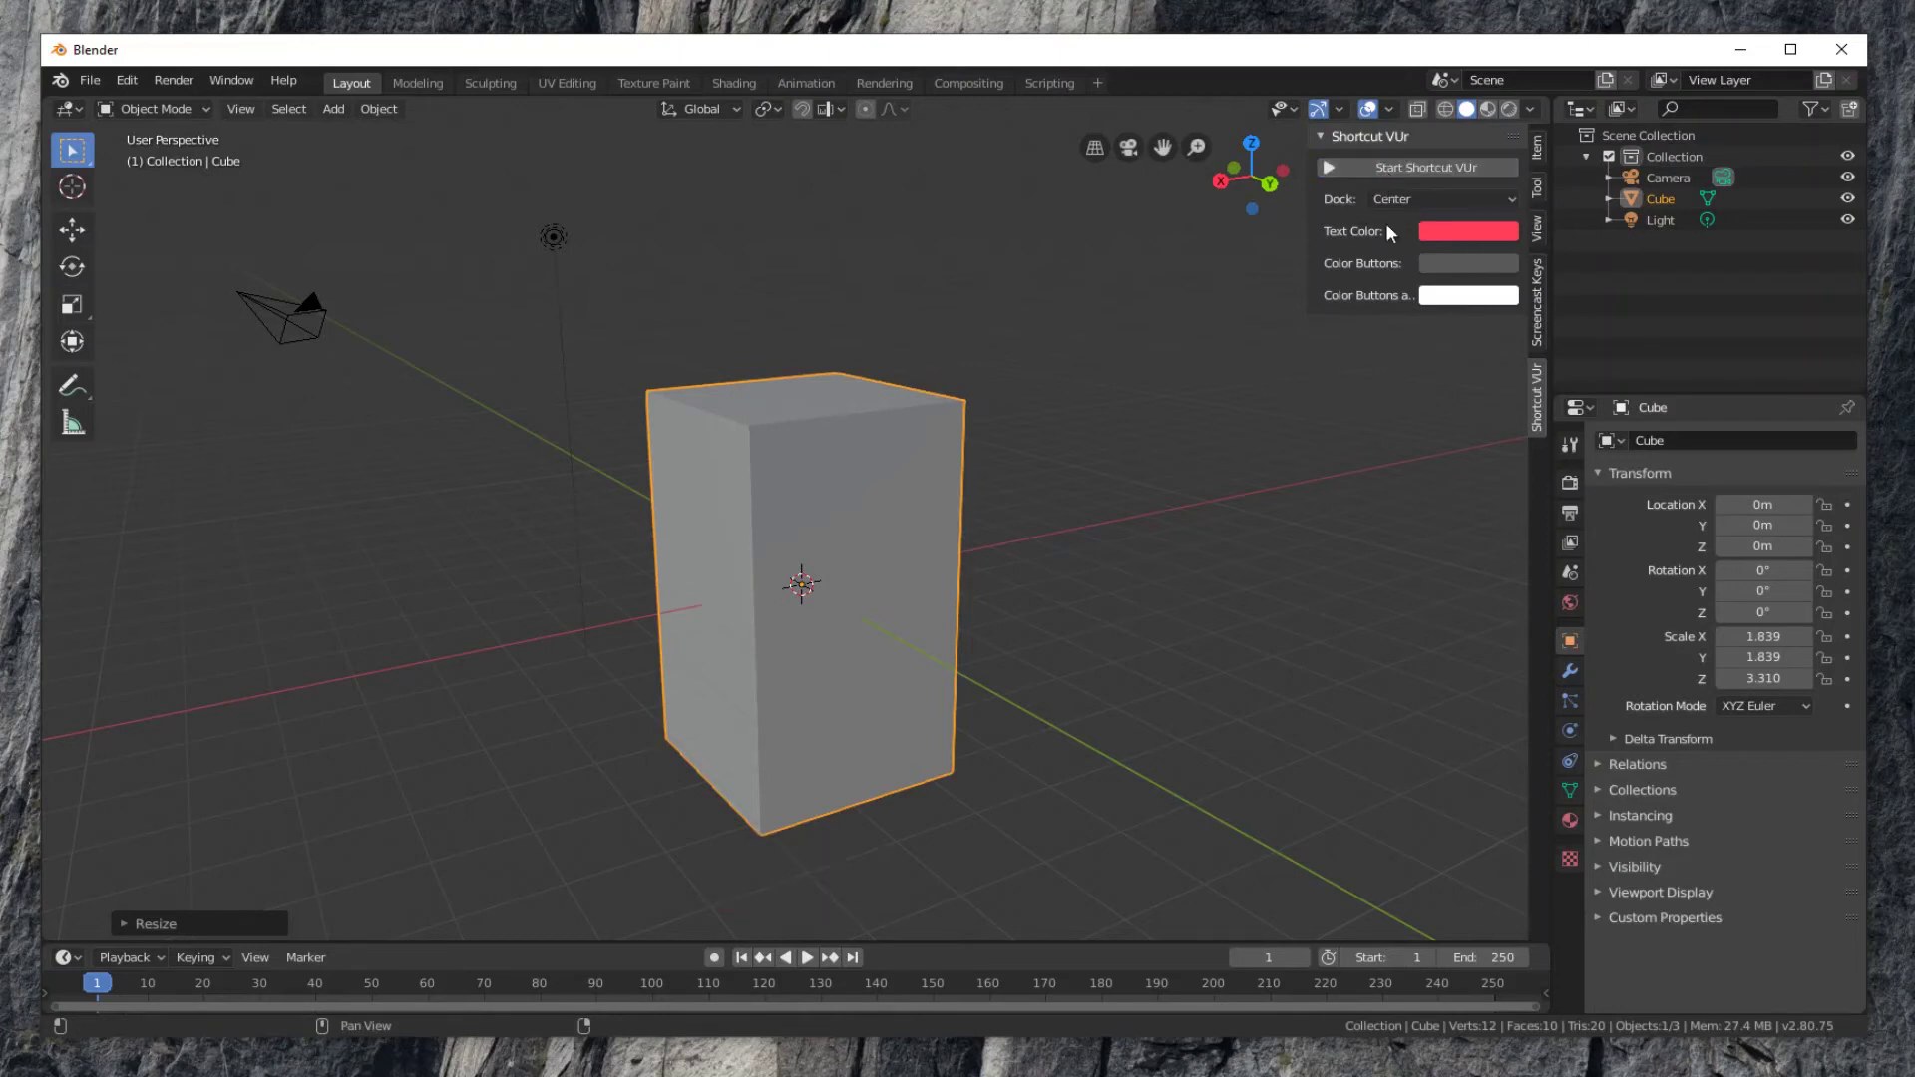